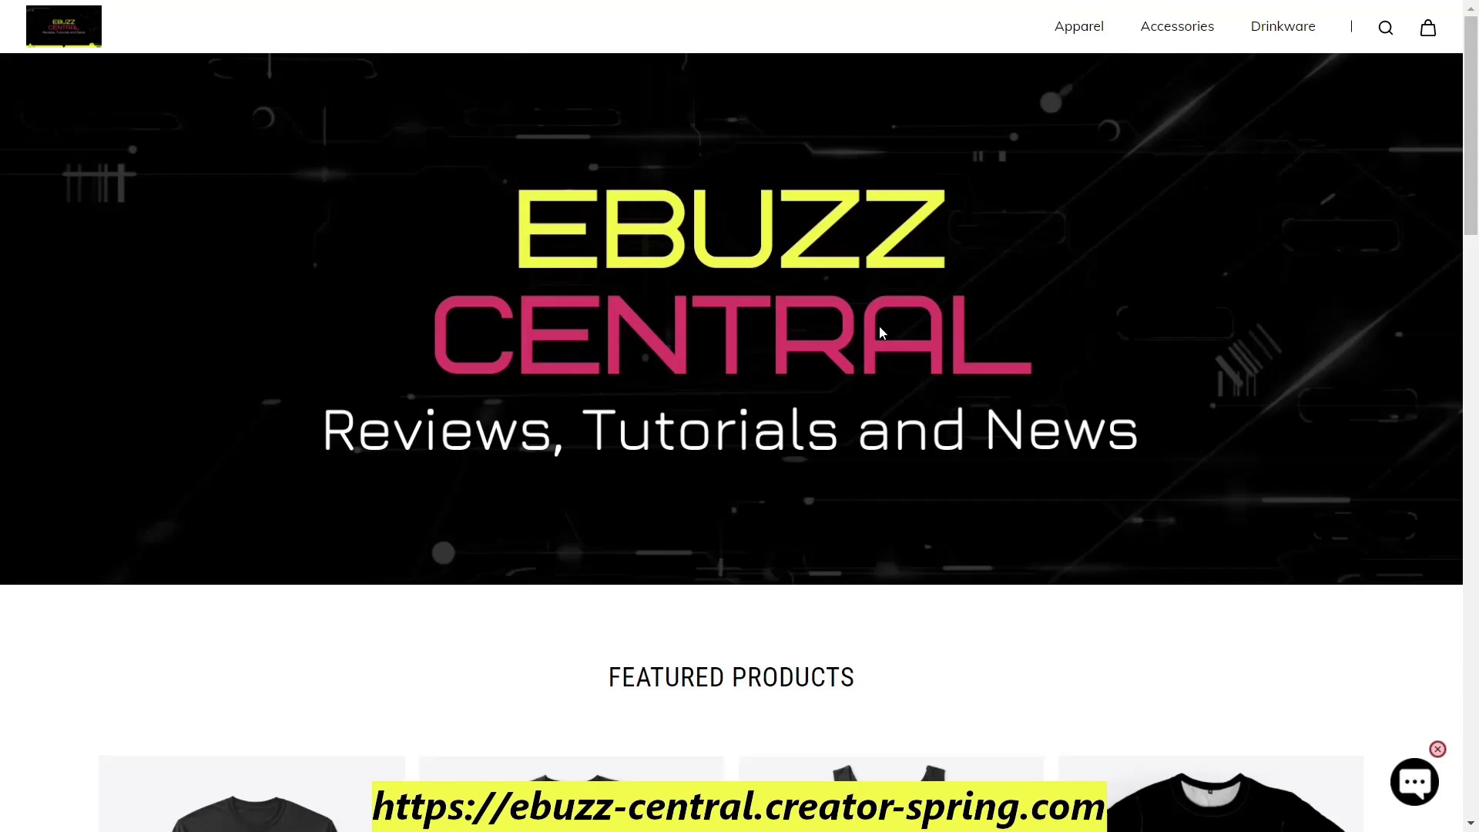
# Step: Open the Apparel > Hoodies & Sweatshirts listing in eBuzz Central Store
pyautogui.moveTo(1073, 31)
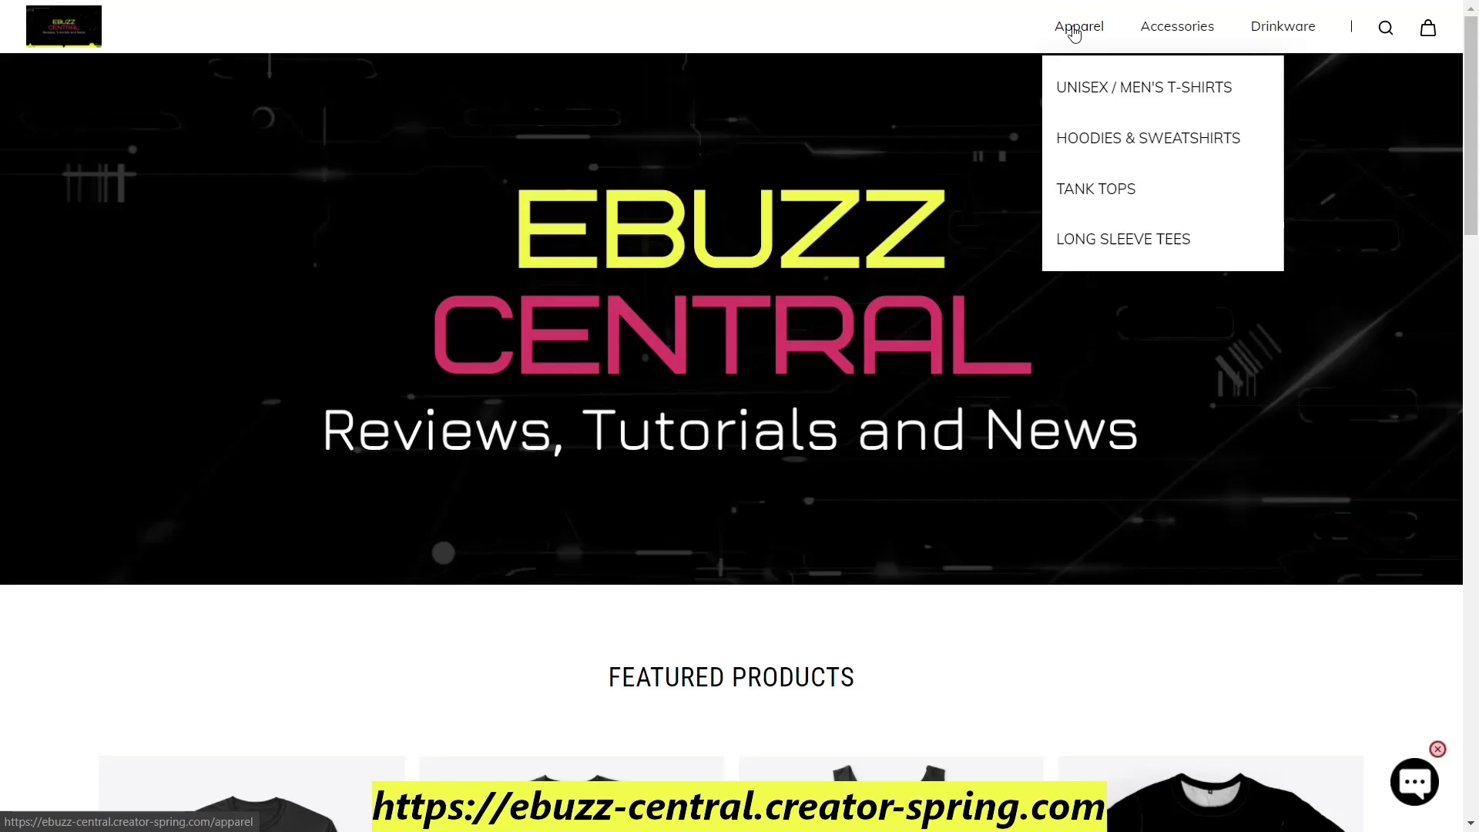
pyautogui.moveTo(1153, 37)
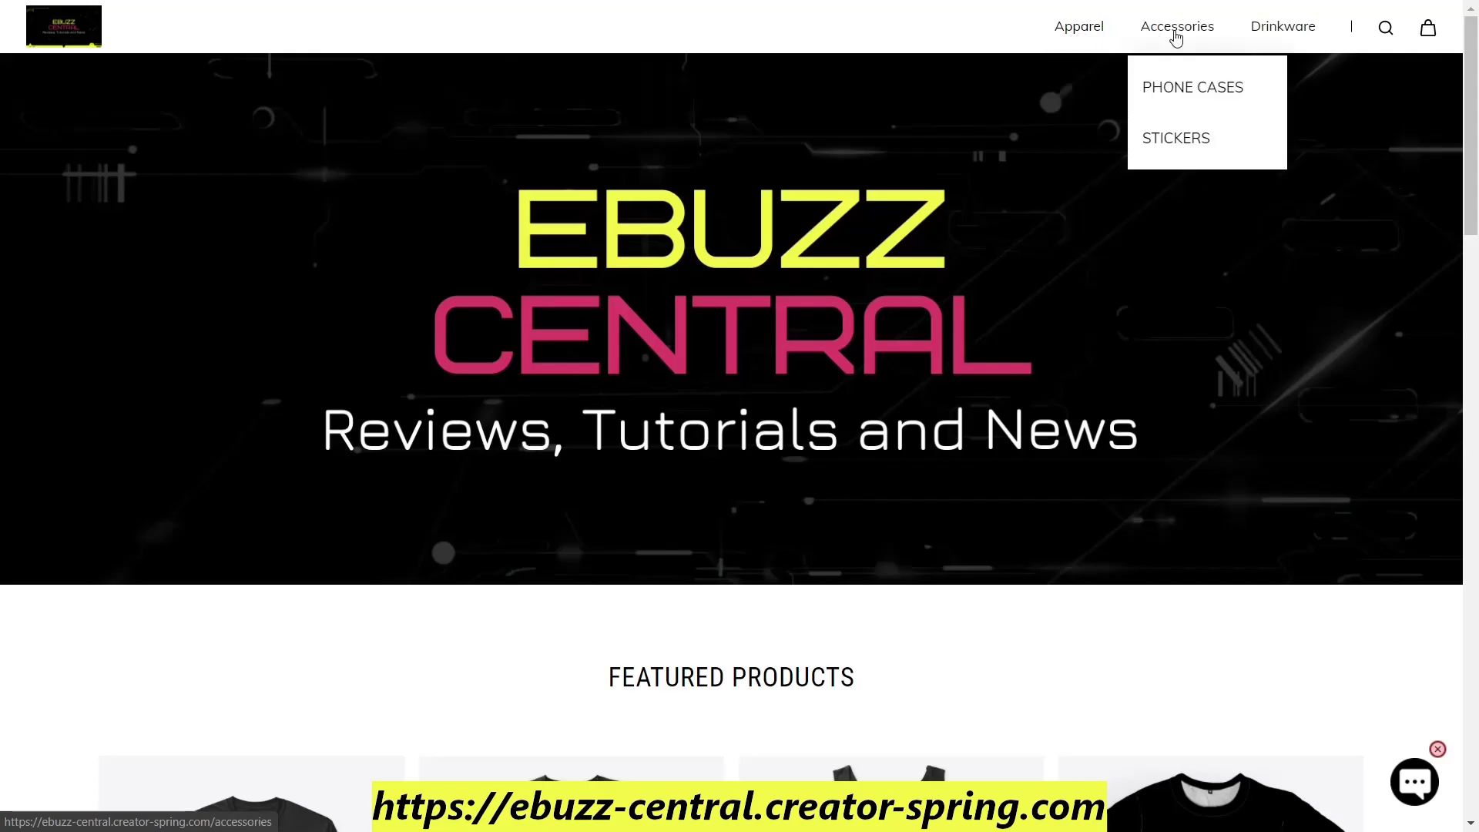
pyautogui.moveTo(1276, 33)
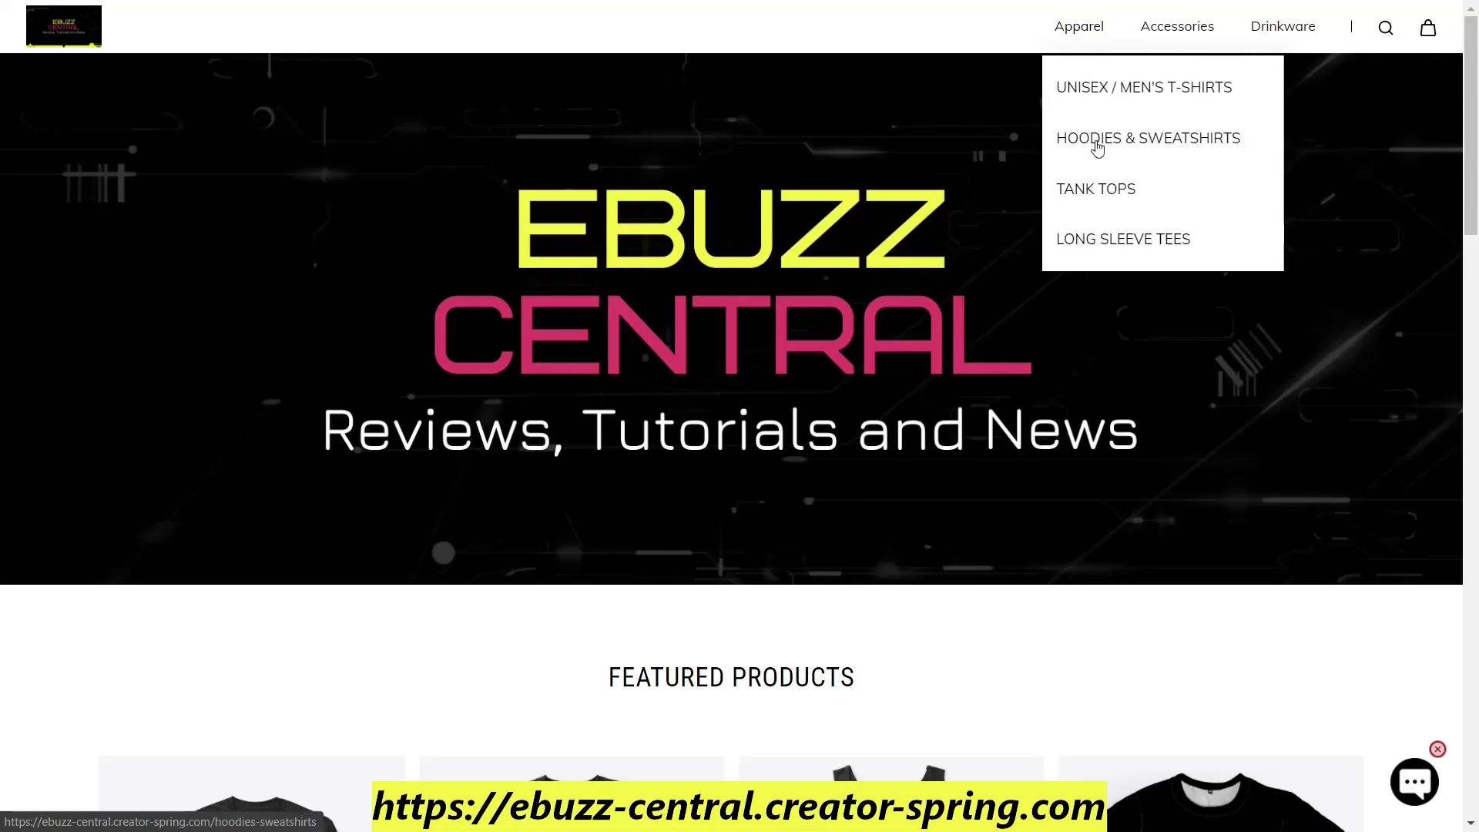
pyautogui.click(1097, 148)
pyautogui.scroll(-15, 1100, 165)
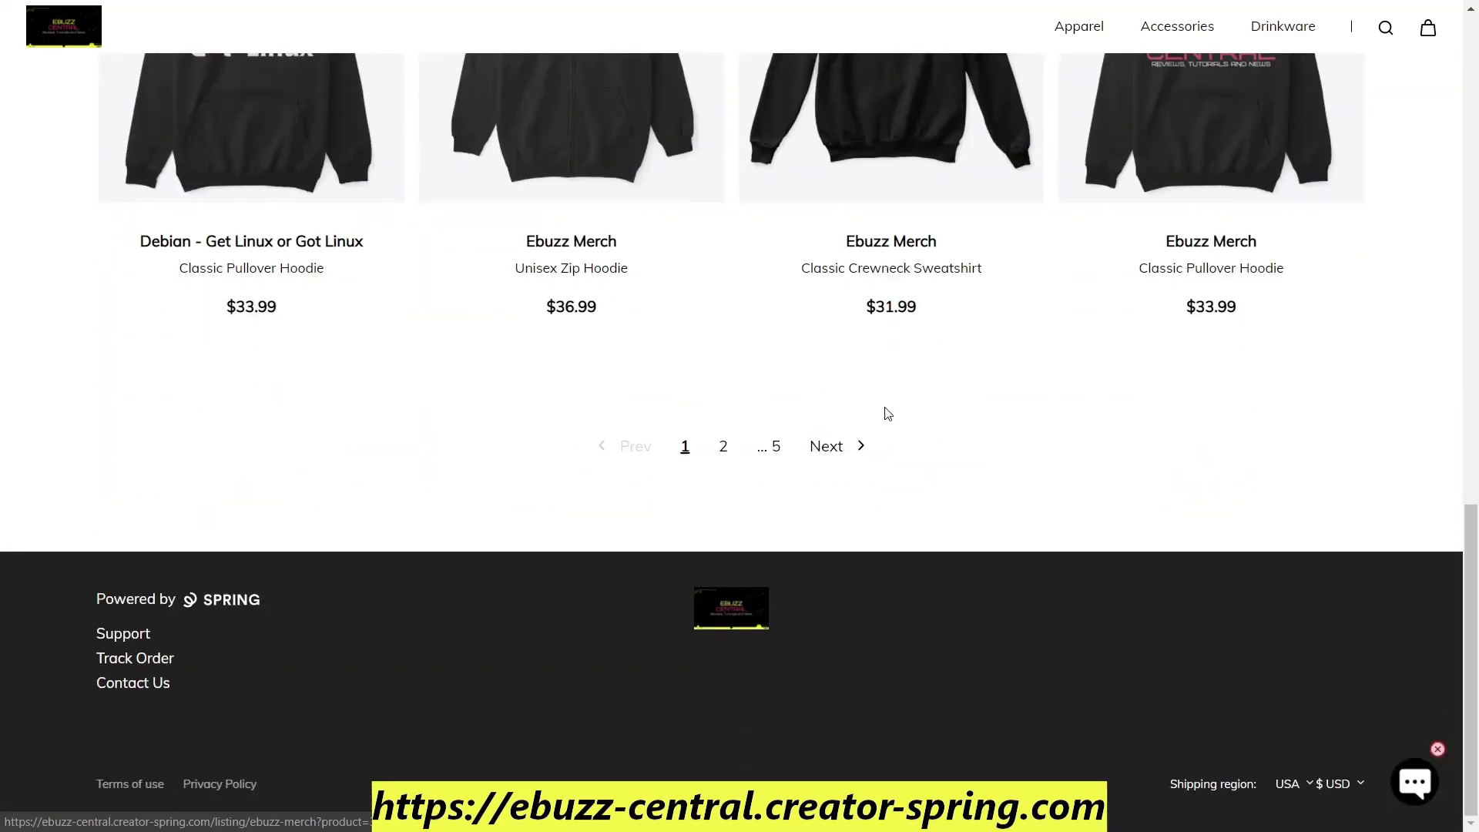
# Step: Page through the hoodie listing to pages 2 and 3, then the last page 5
pyautogui.click(724, 446)
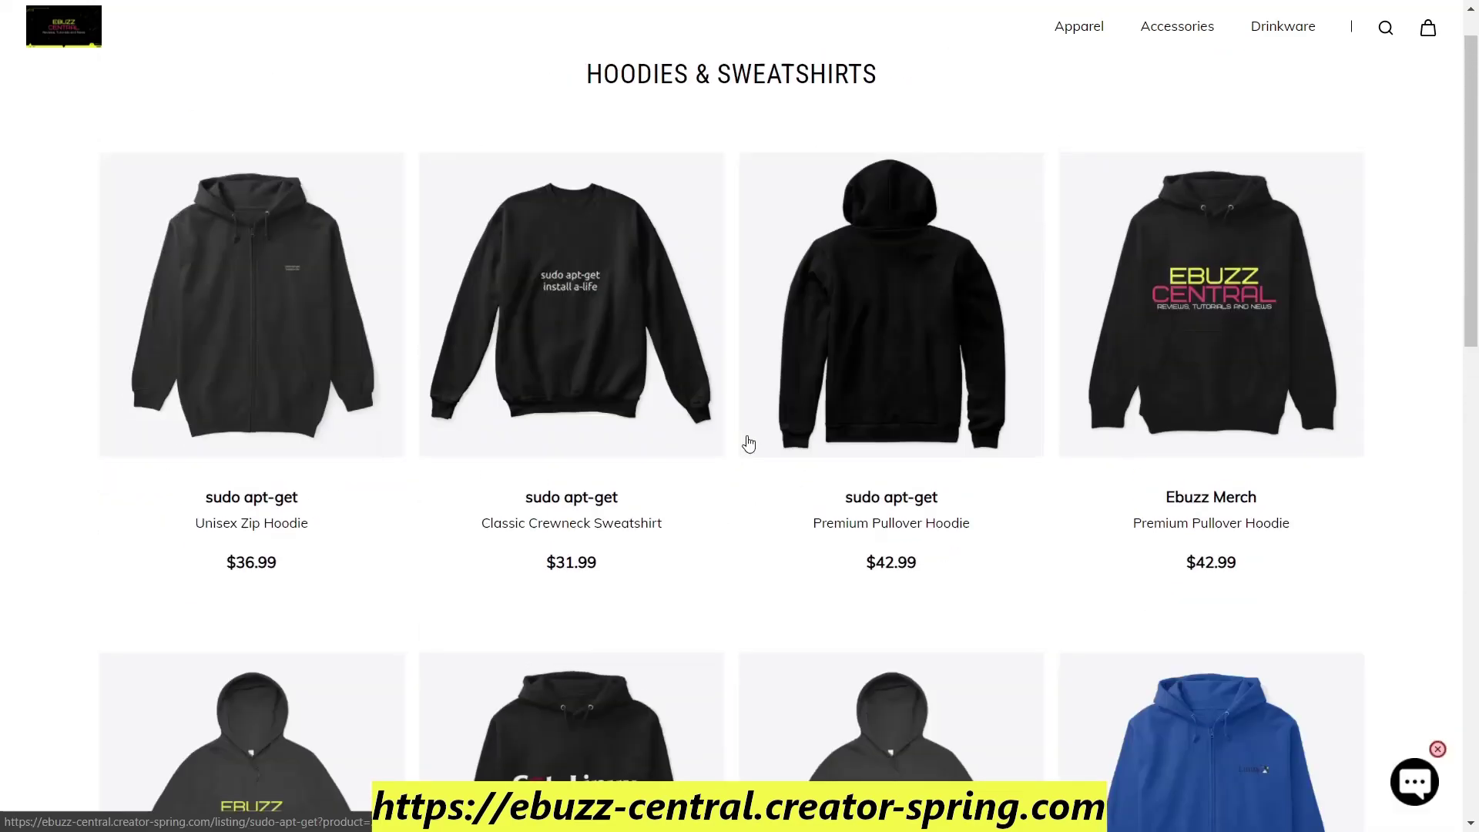
pyautogui.scroll(-10, 747, 440)
pyautogui.scroll(-5, 758, 437)
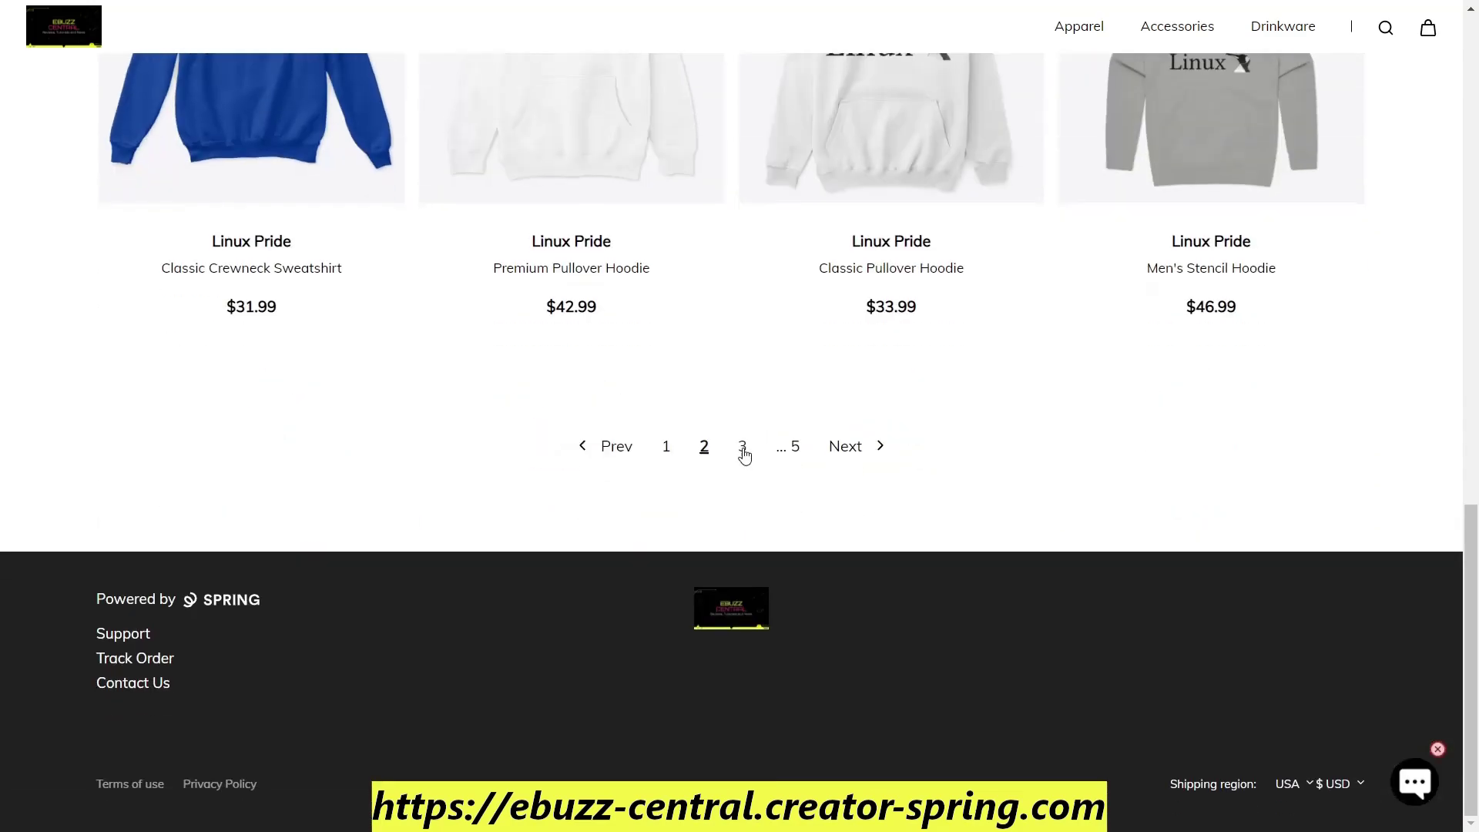
pyautogui.click(744, 446)
pyautogui.scroll(-15, 744, 450)
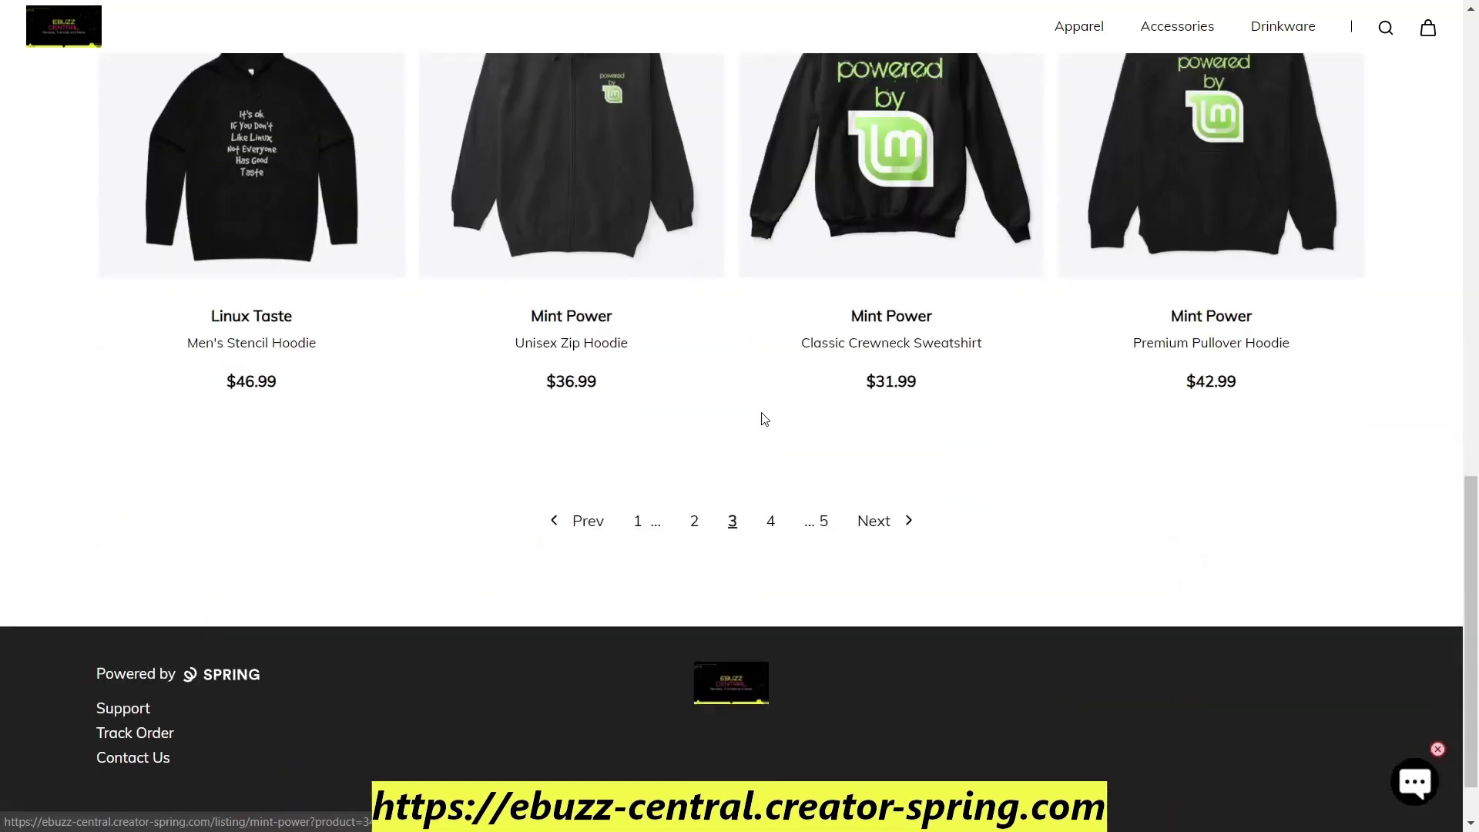
pyautogui.scroll(5, 762, 417)
pyautogui.scroll(-5, 761, 418)
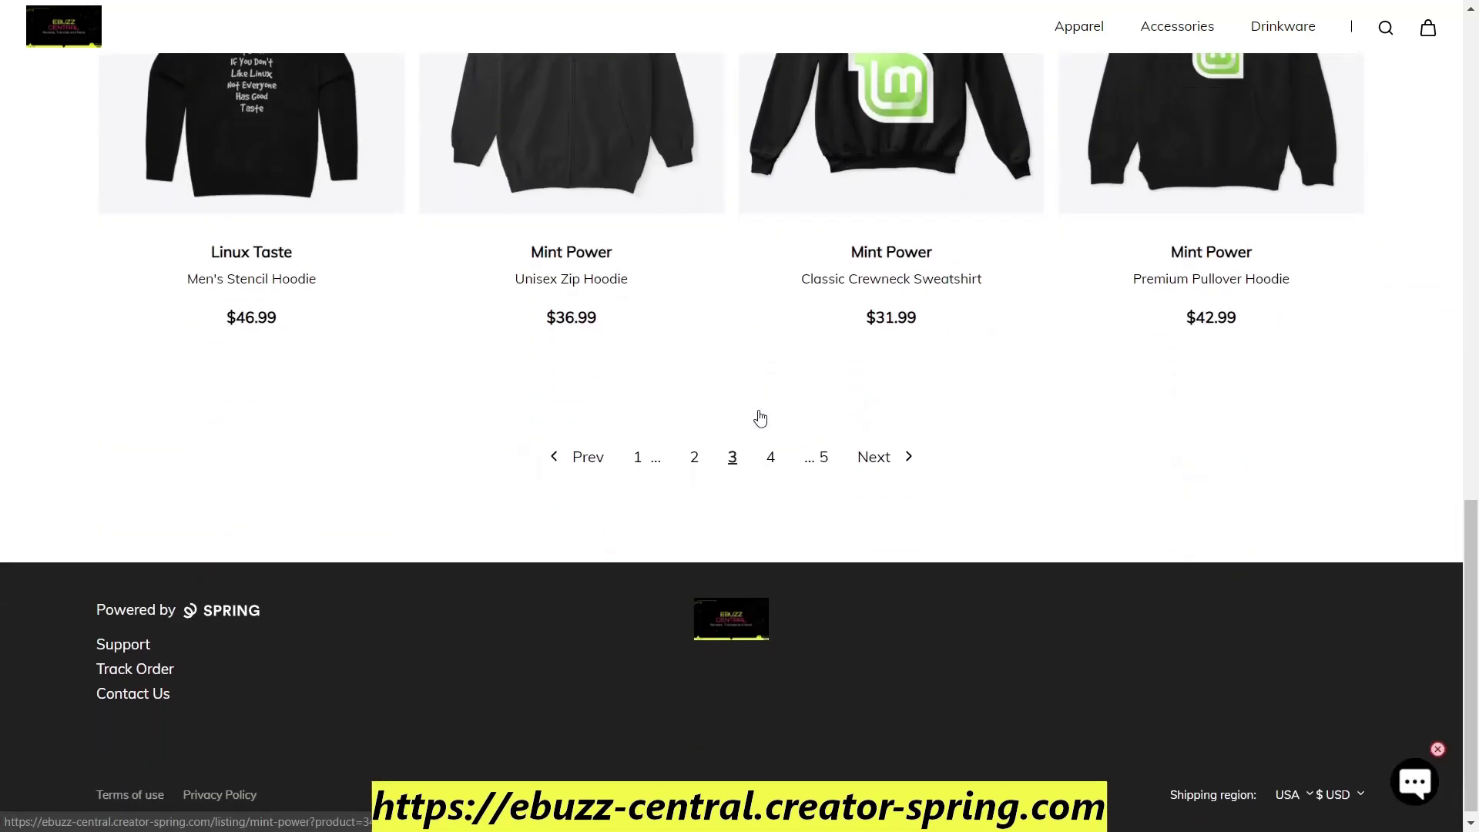
pyautogui.click(823, 447)
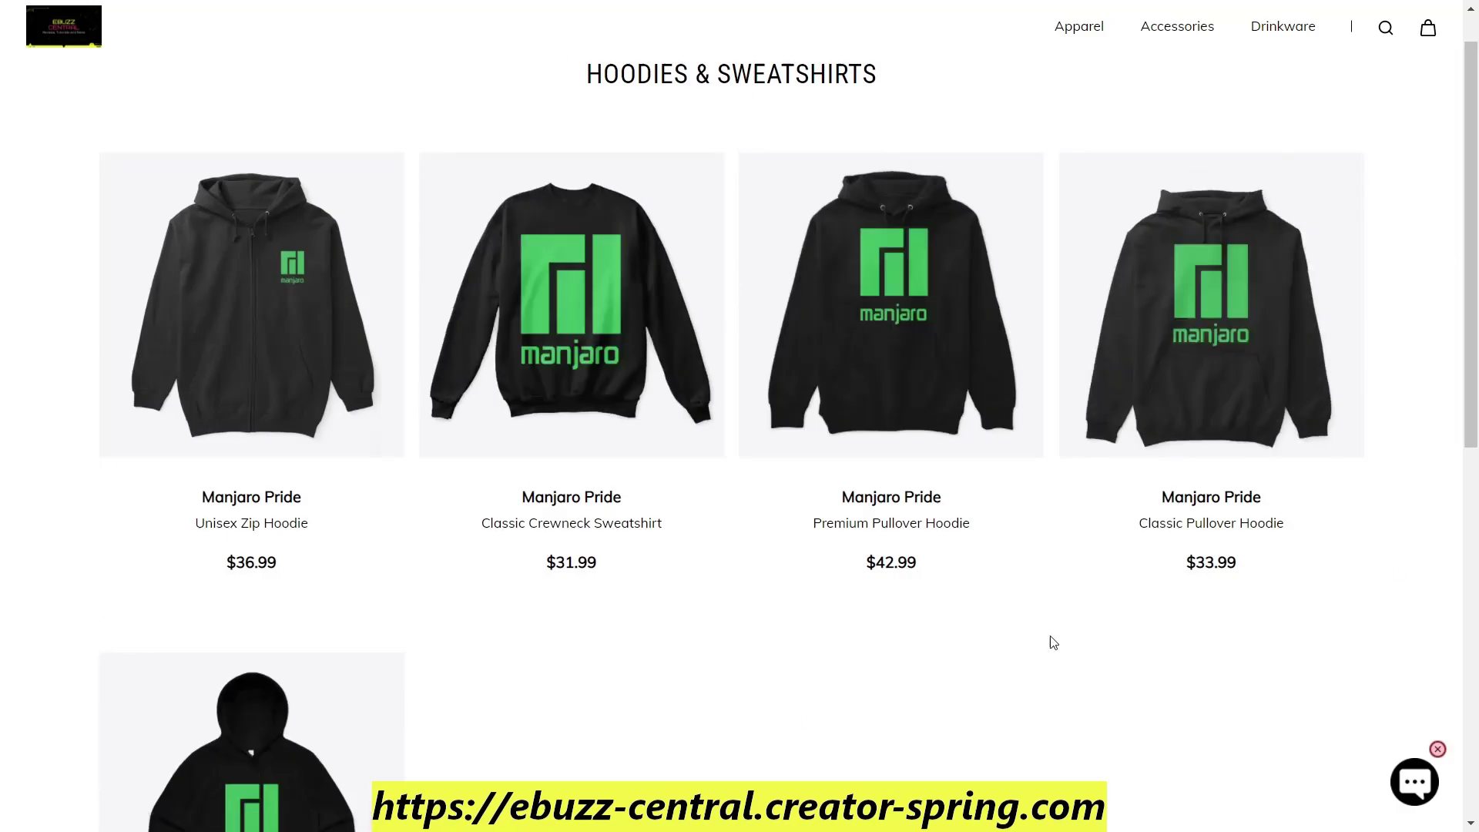
pyautogui.scroll(1, 1053, 643)
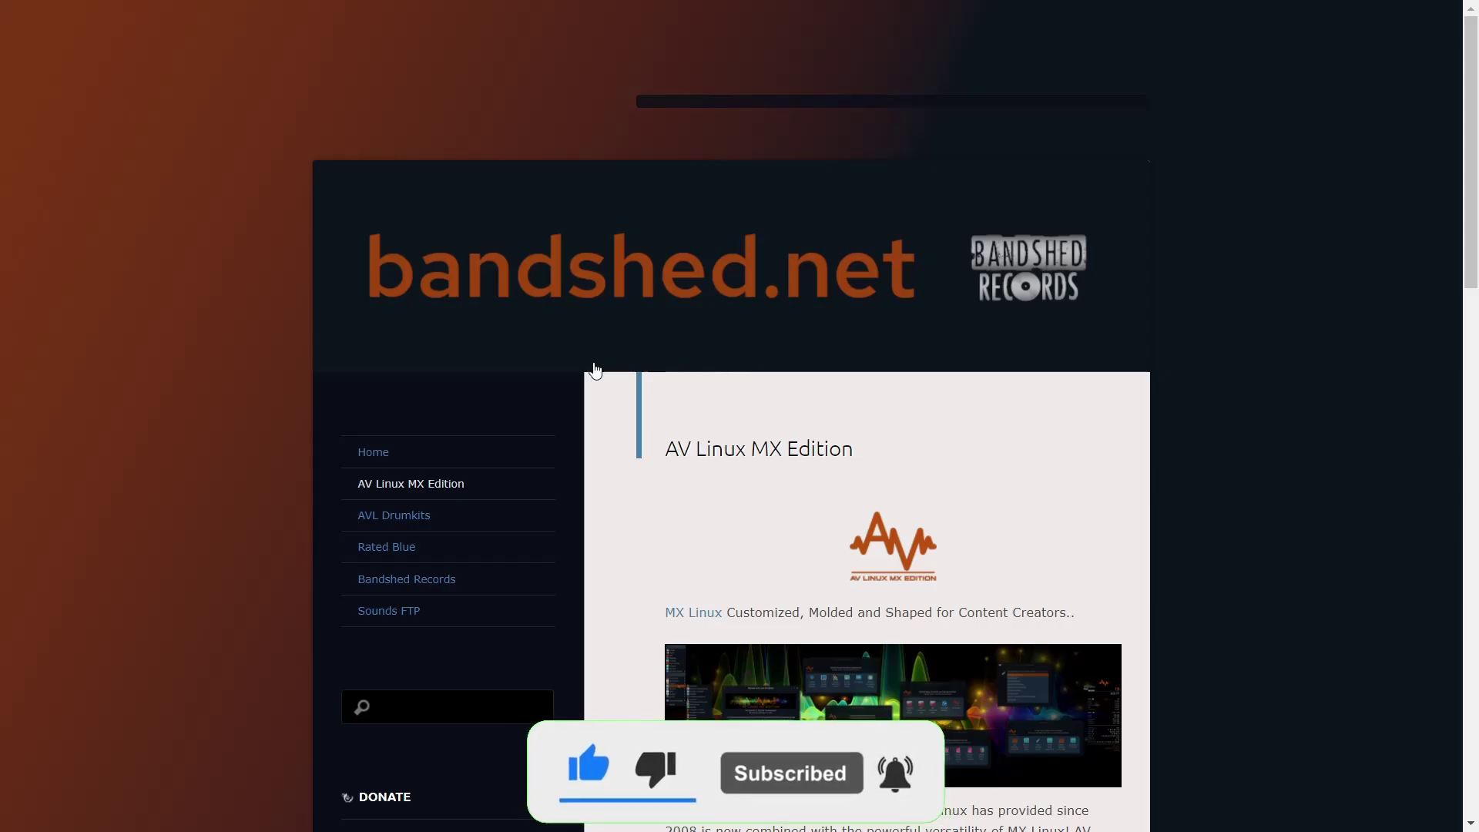
# Step: Scroll the AV Linux MX Edition page past its description to the Documentation and Downloads sections
pyautogui.scroll(-2, 863, 431)
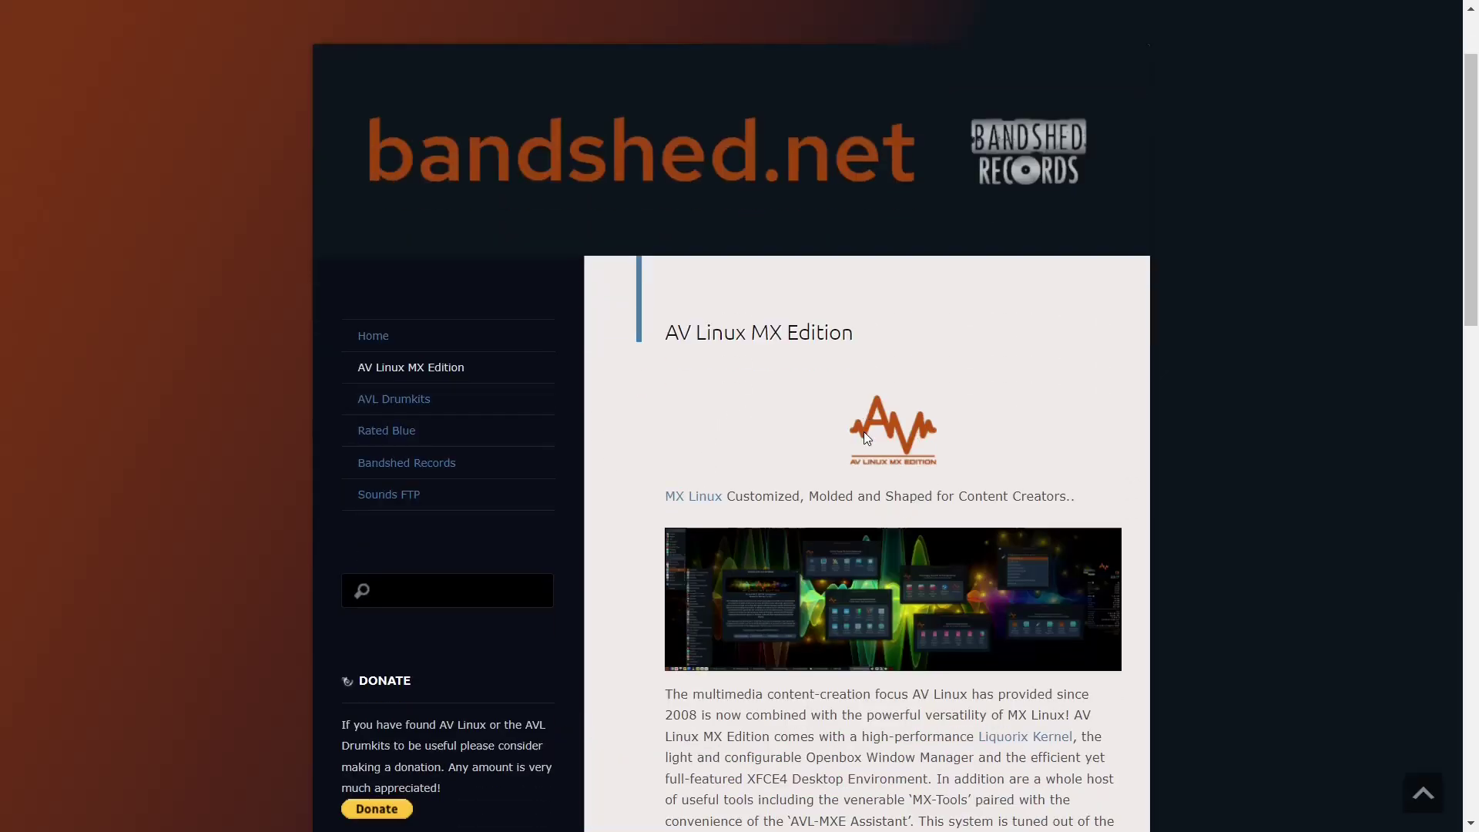
pyautogui.scroll(-3, 870, 429)
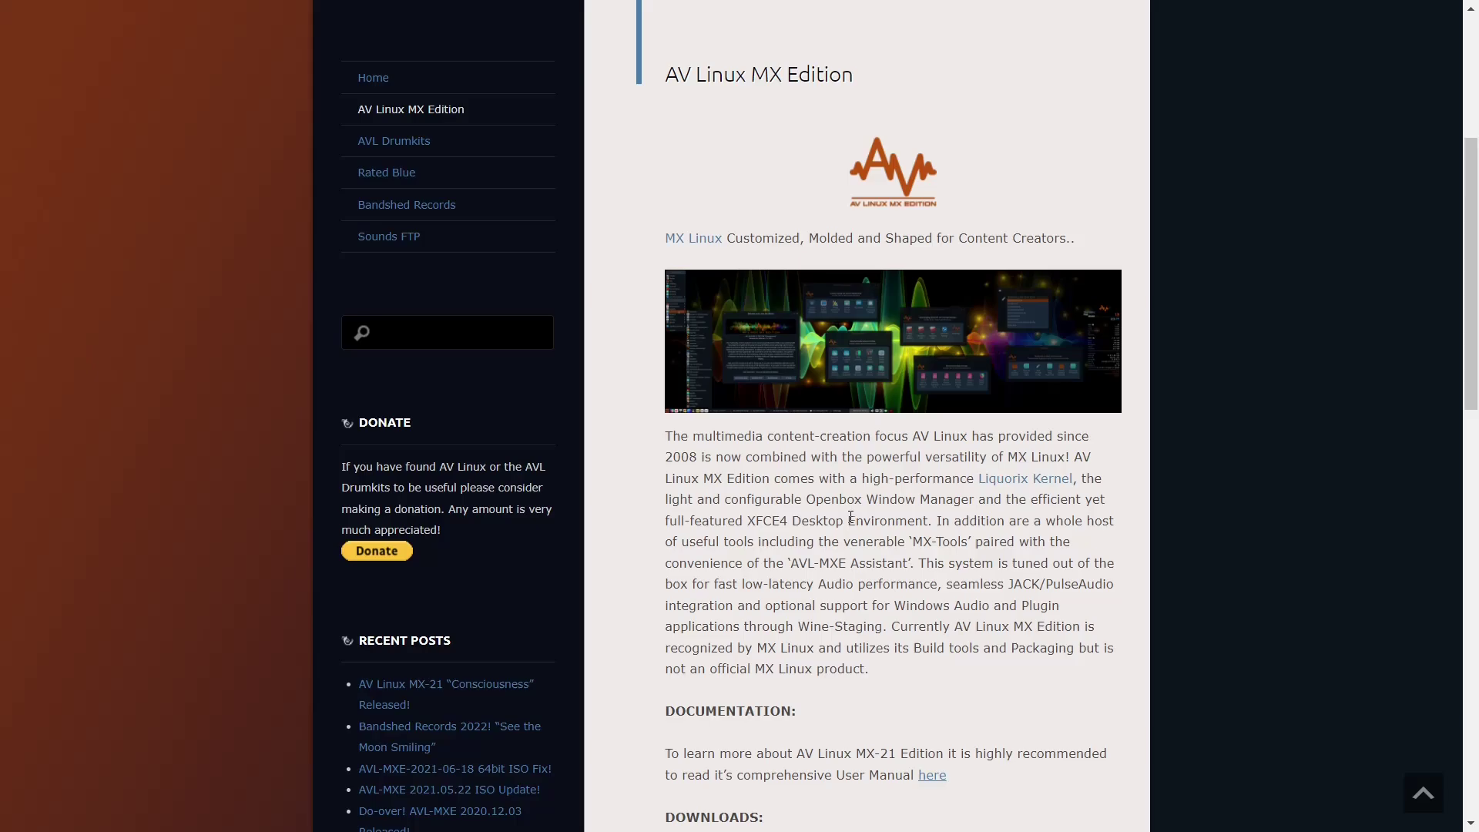
pyautogui.scroll(-2, 851, 517)
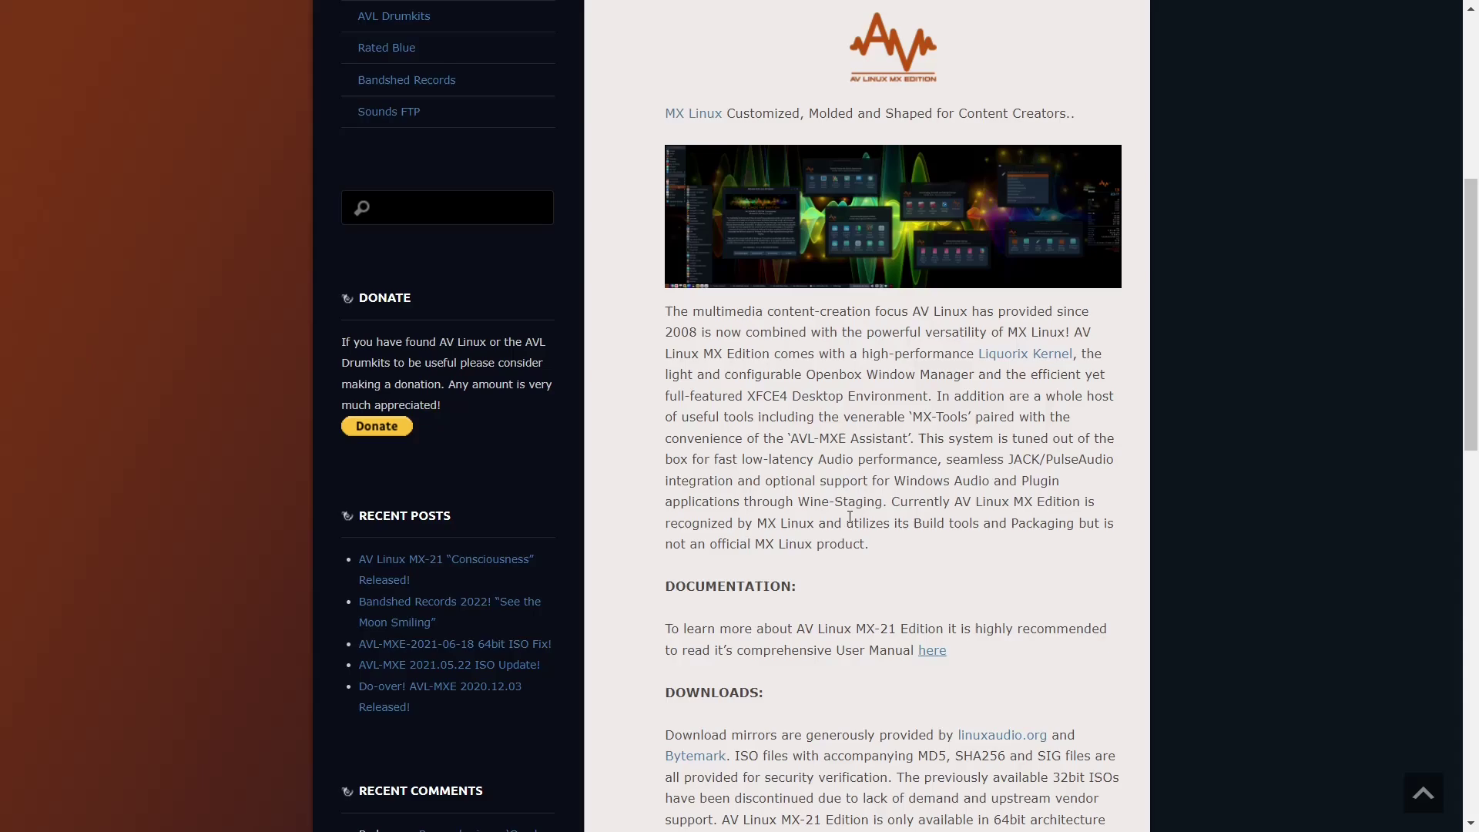
pyautogui.scroll(-2, 851, 516)
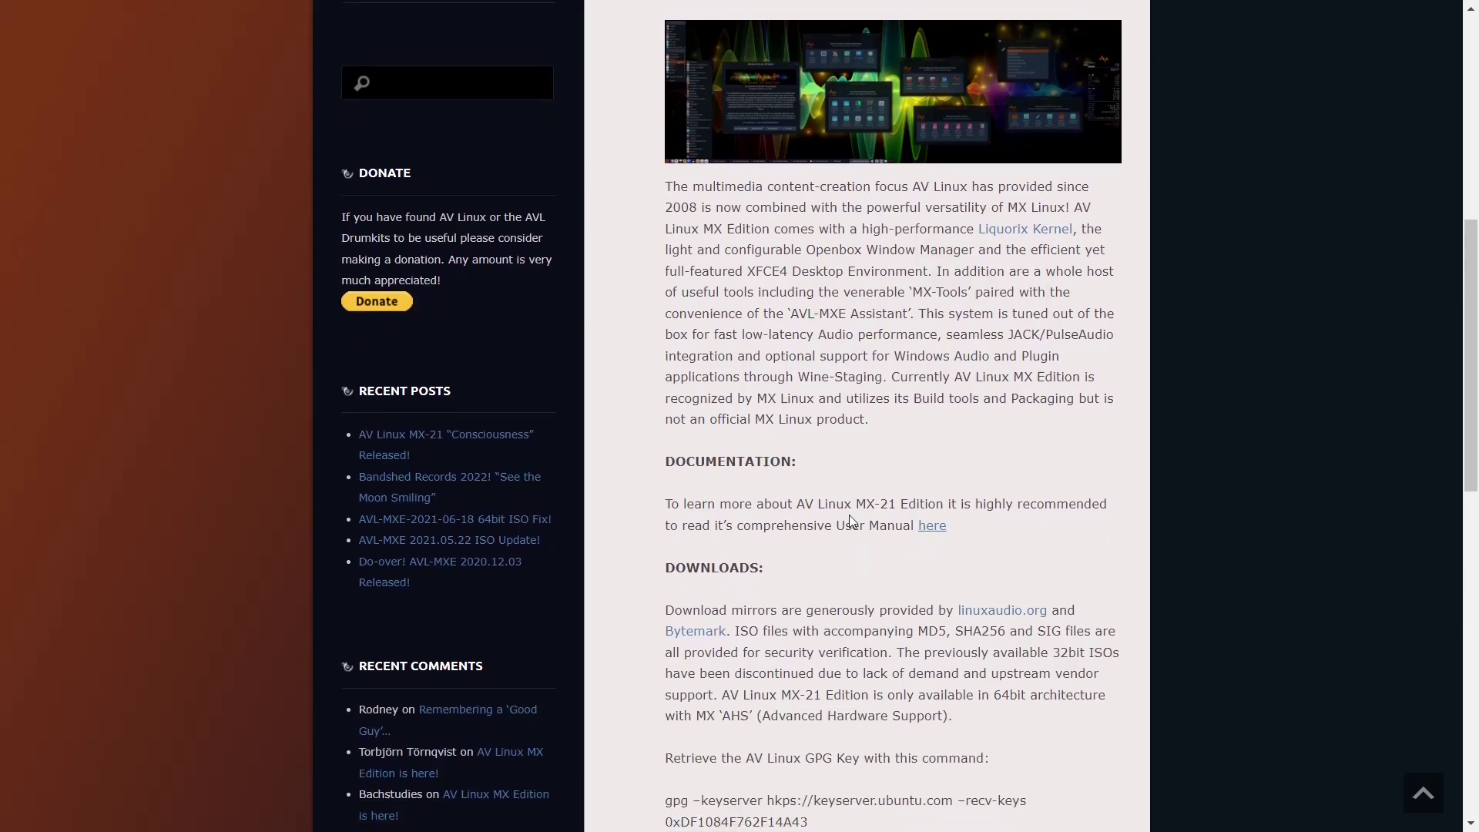
pyautogui.scroll(-6, 850, 521)
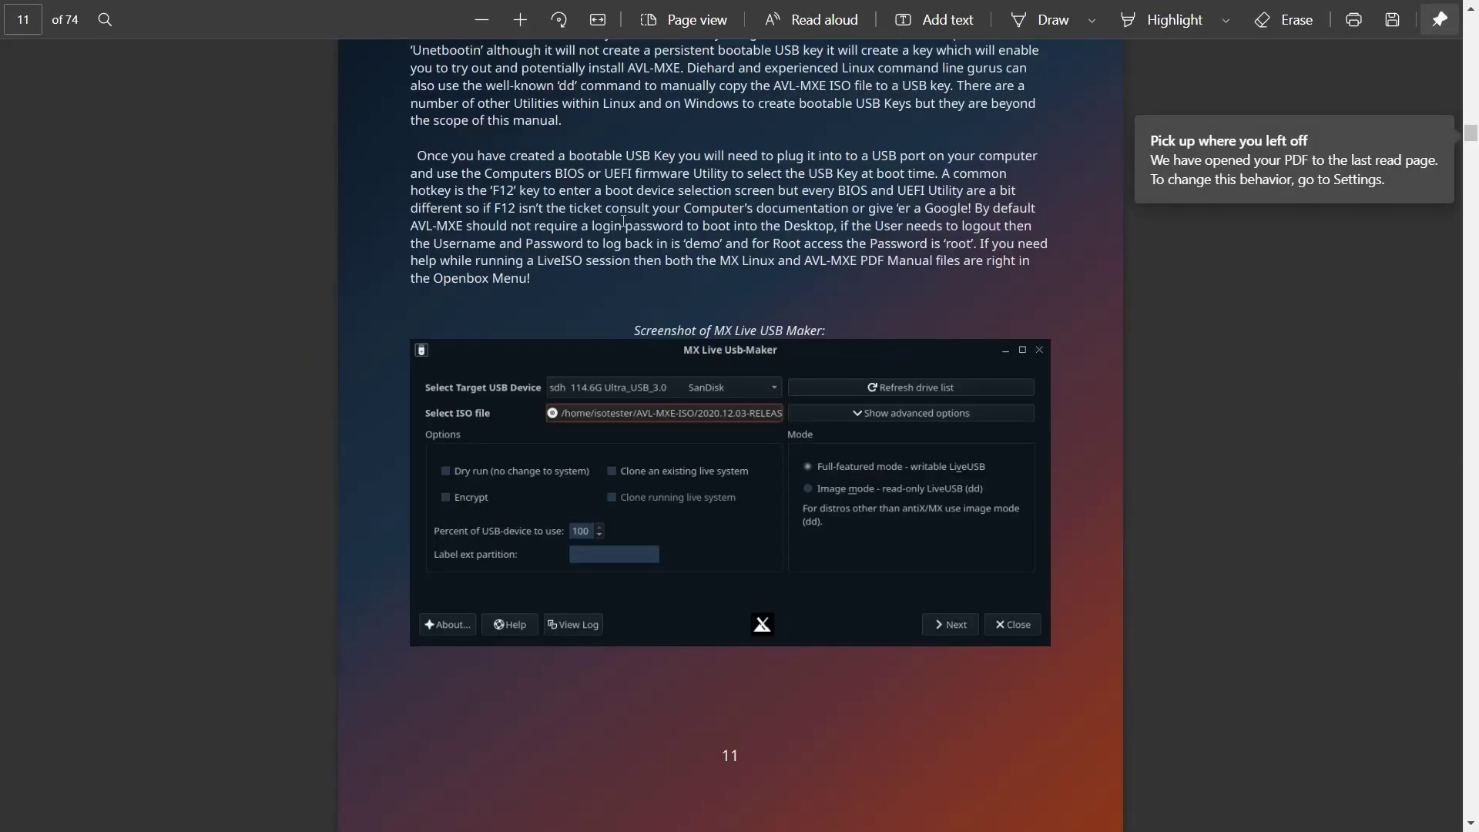
# Step: Jump to page 1 of the MX-21 User Manual, view the page 2 bookmarks, then return to the cover
pyautogui.scroll(20, 694, 215)
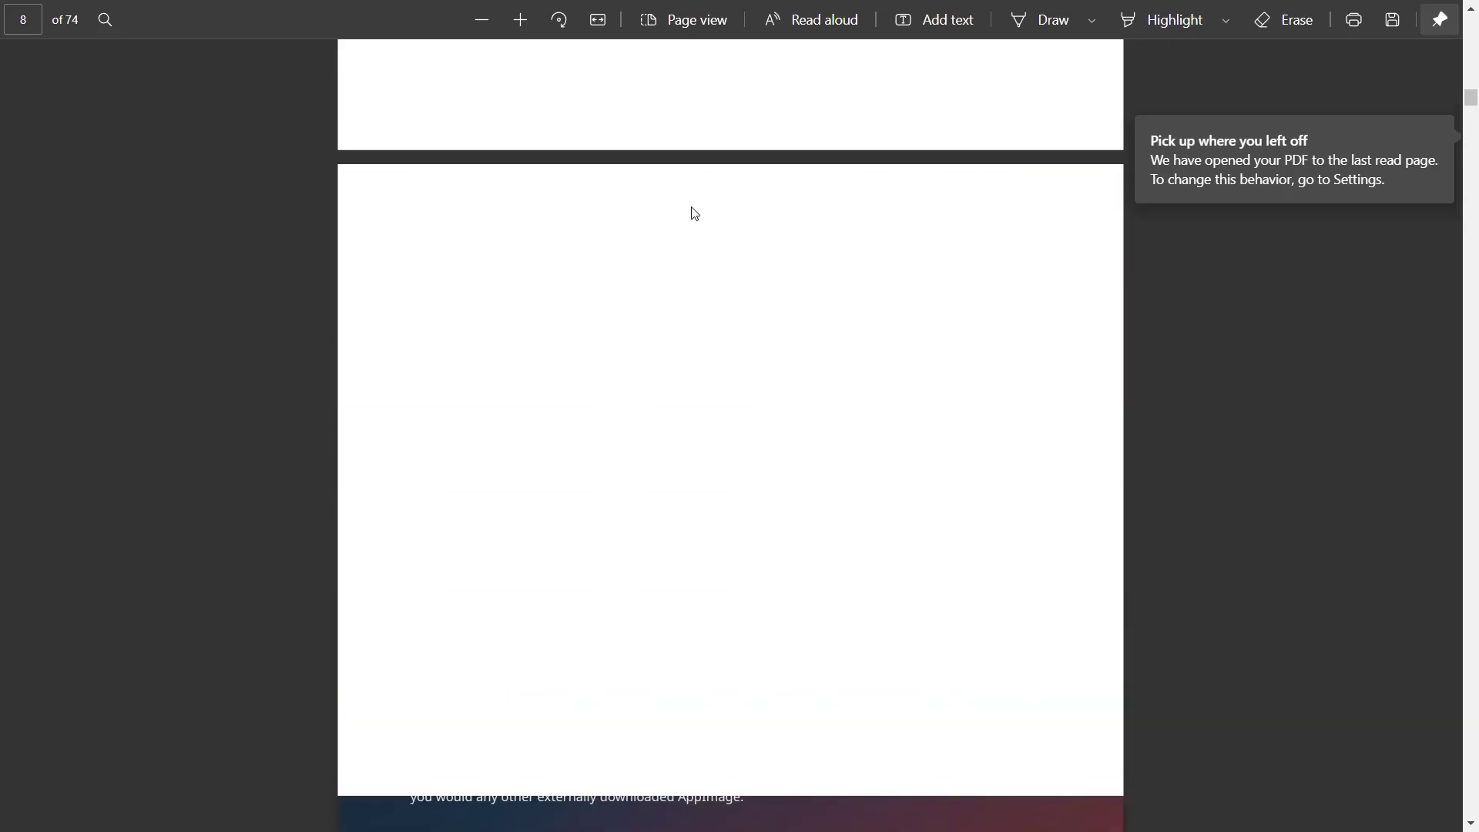
pyautogui.scroll(3, 694, 212)
pyautogui.press('Home')
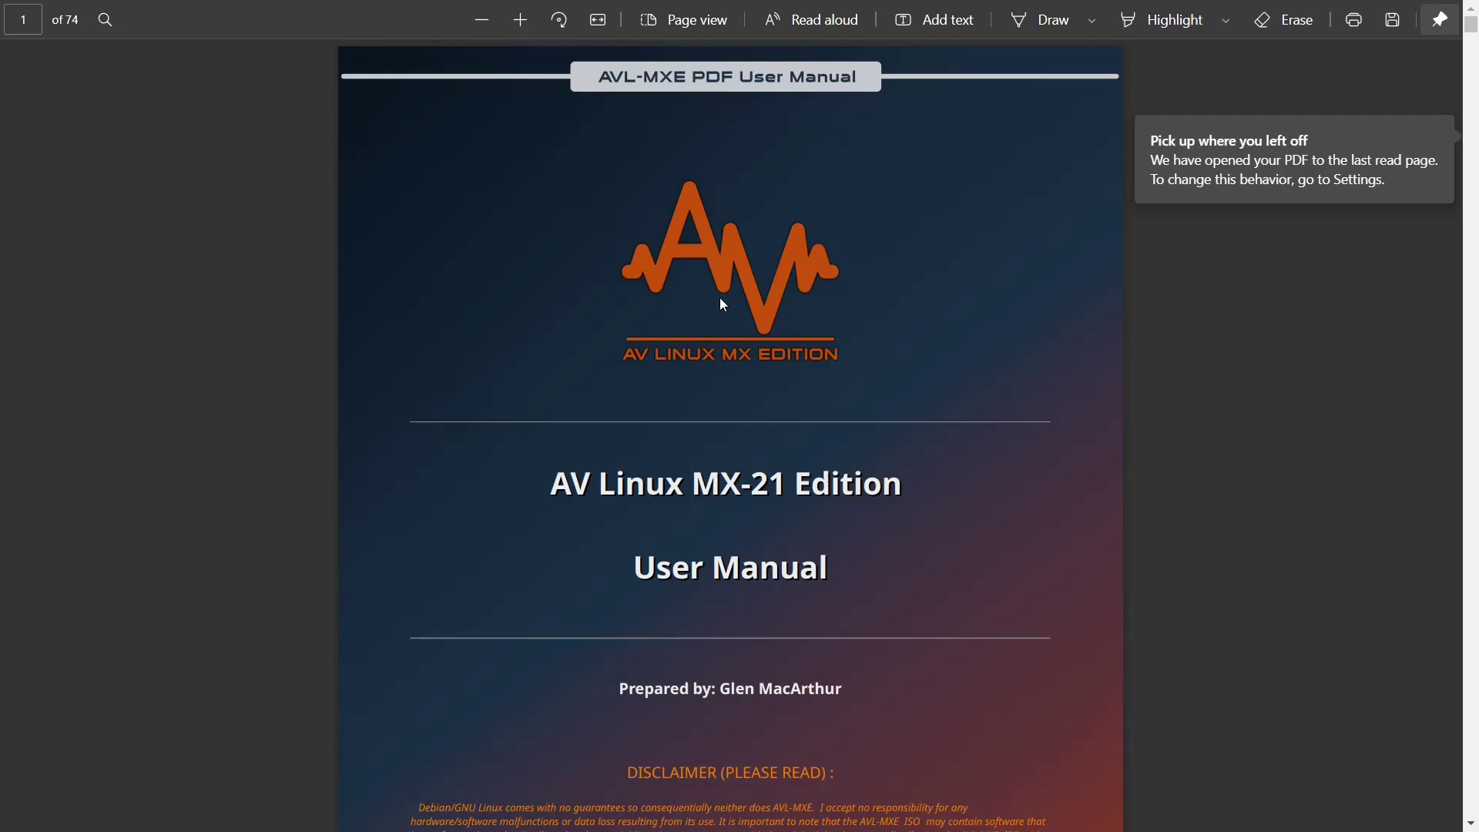
pyautogui.scroll(-10, 725, 298)
pyautogui.scroll(-4, 723, 291)
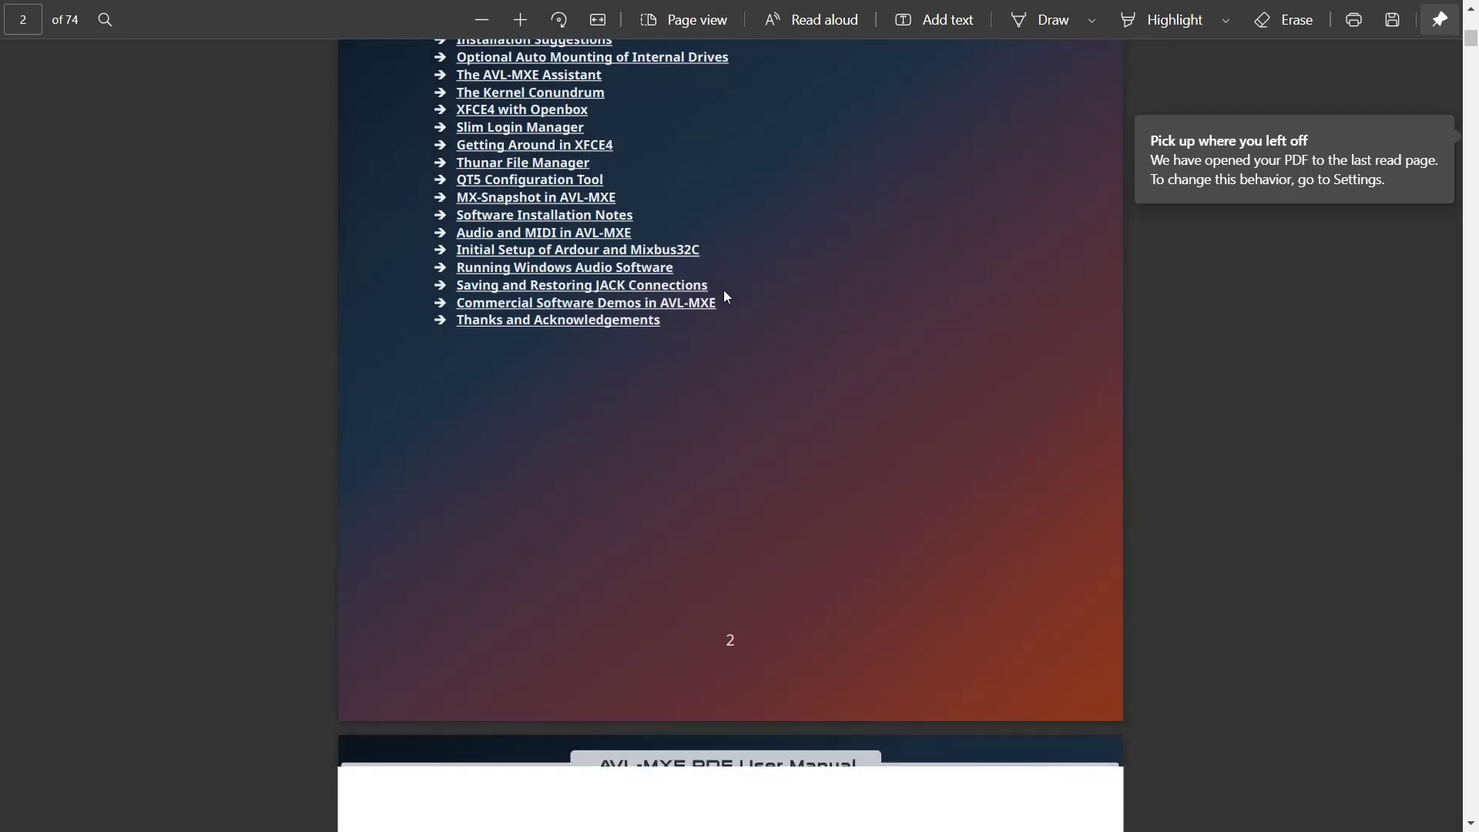
pyautogui.scroll(1, 728, 297)
pyautogui.scroll(10, 724, 291)
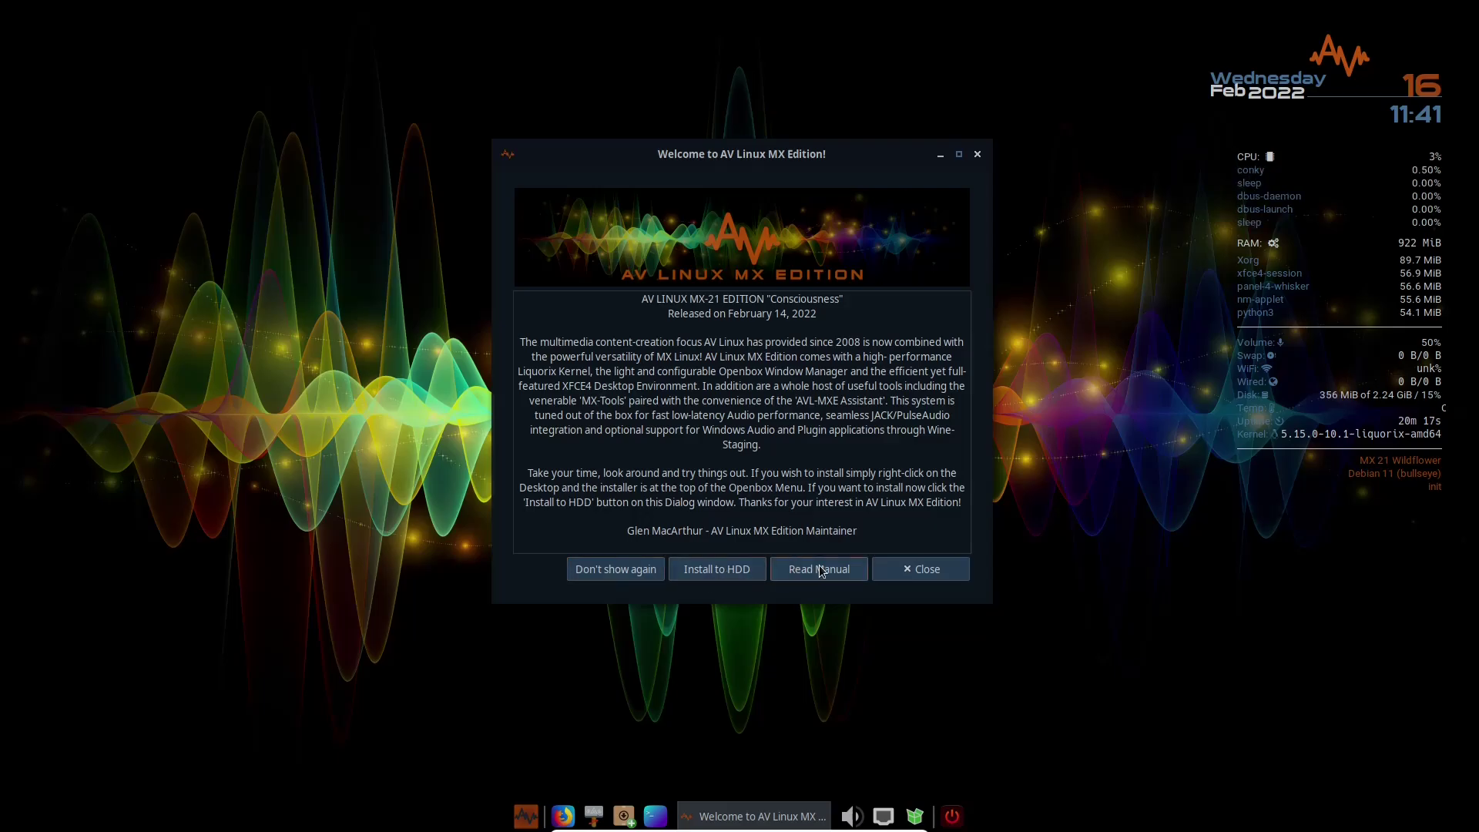
# Step: Dismiss the MX-21 'Consciousness' welcome dialog with its Close button
pyautogui.click(924, 573)
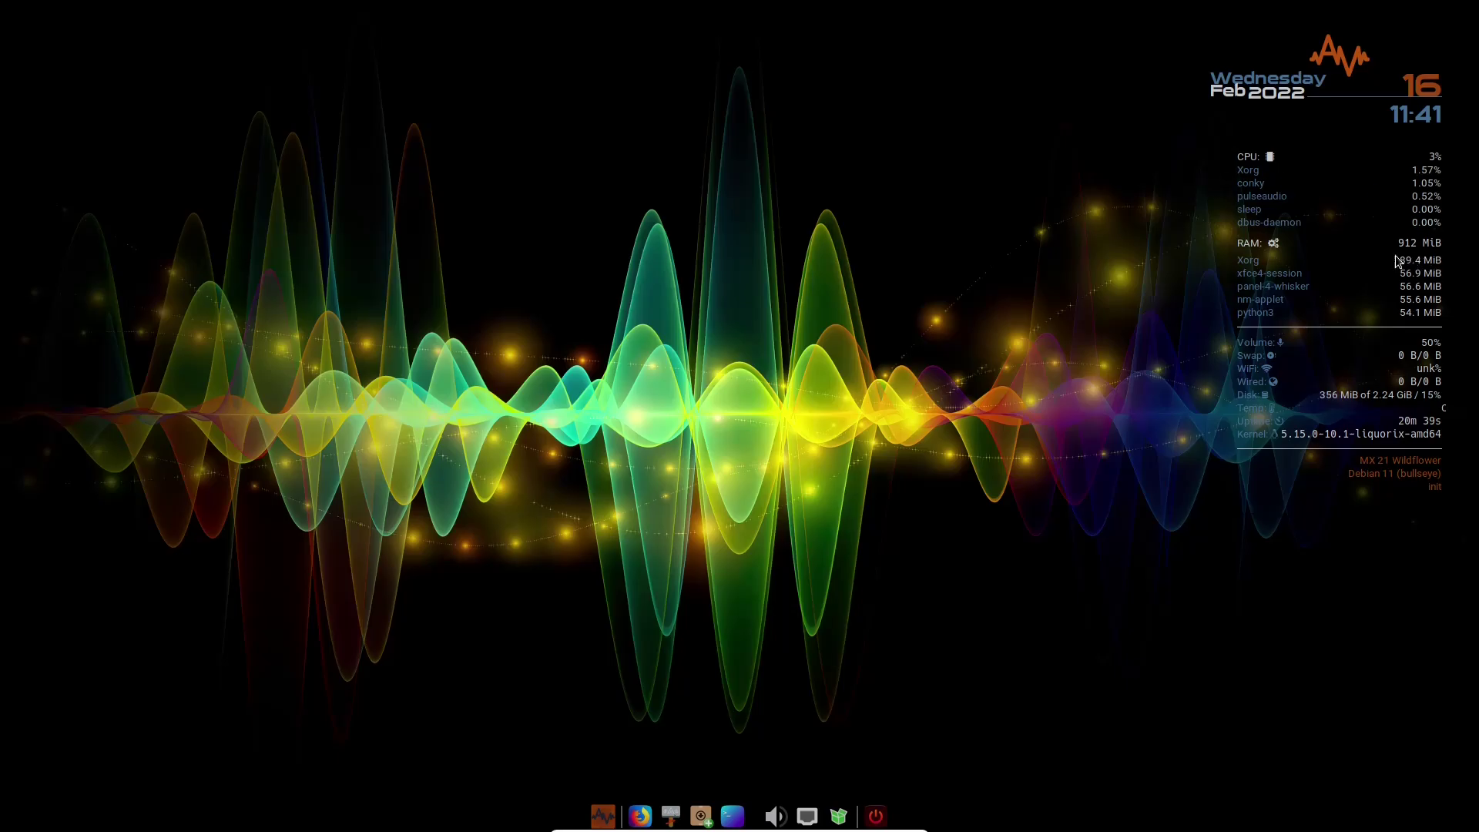
# Step: Run top in a new terminal, move and enlarge the window, then close it and its running process
pyautogui.click(733, 816)
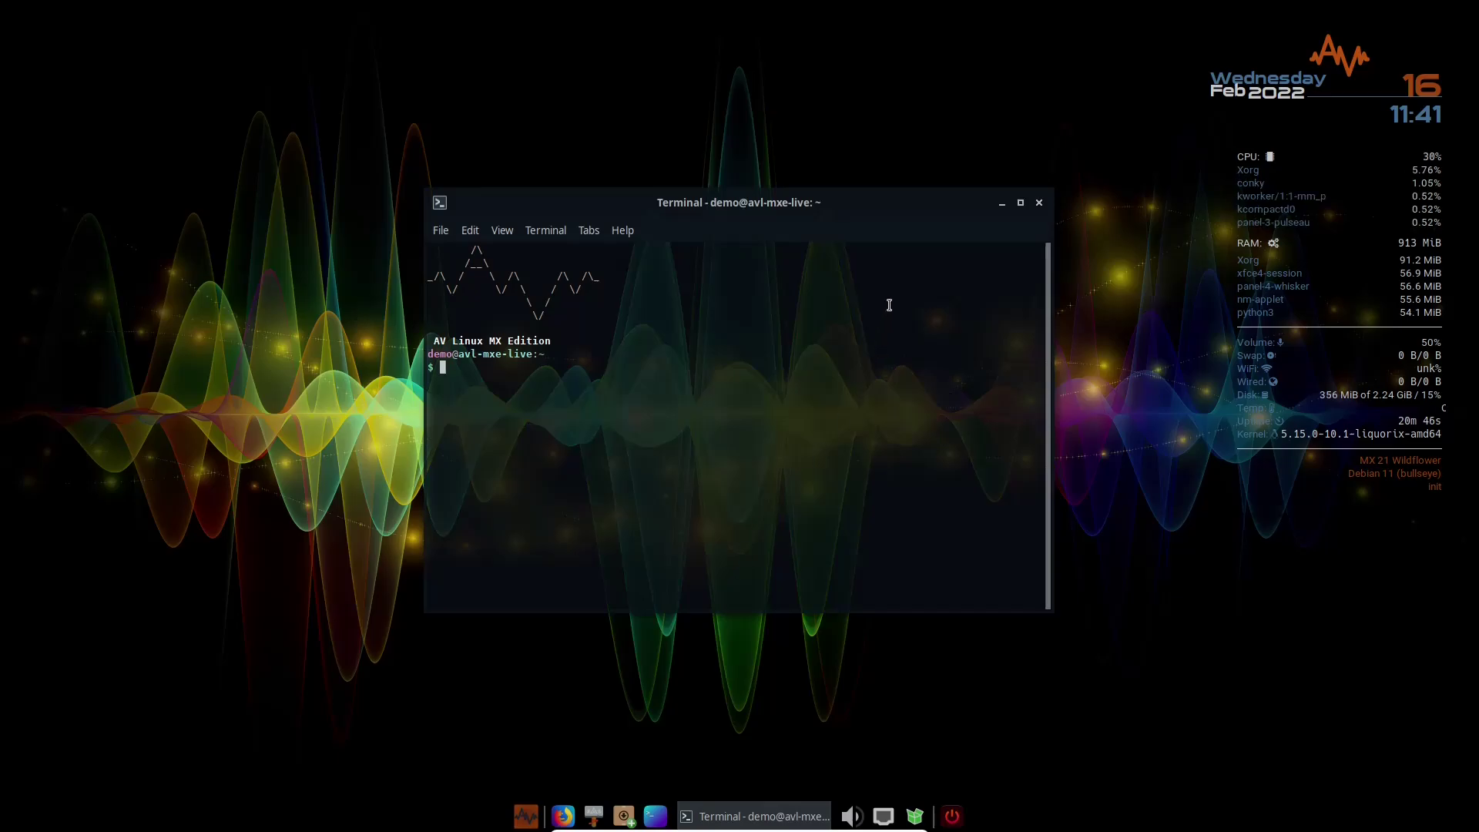
pyautogui.write('top')
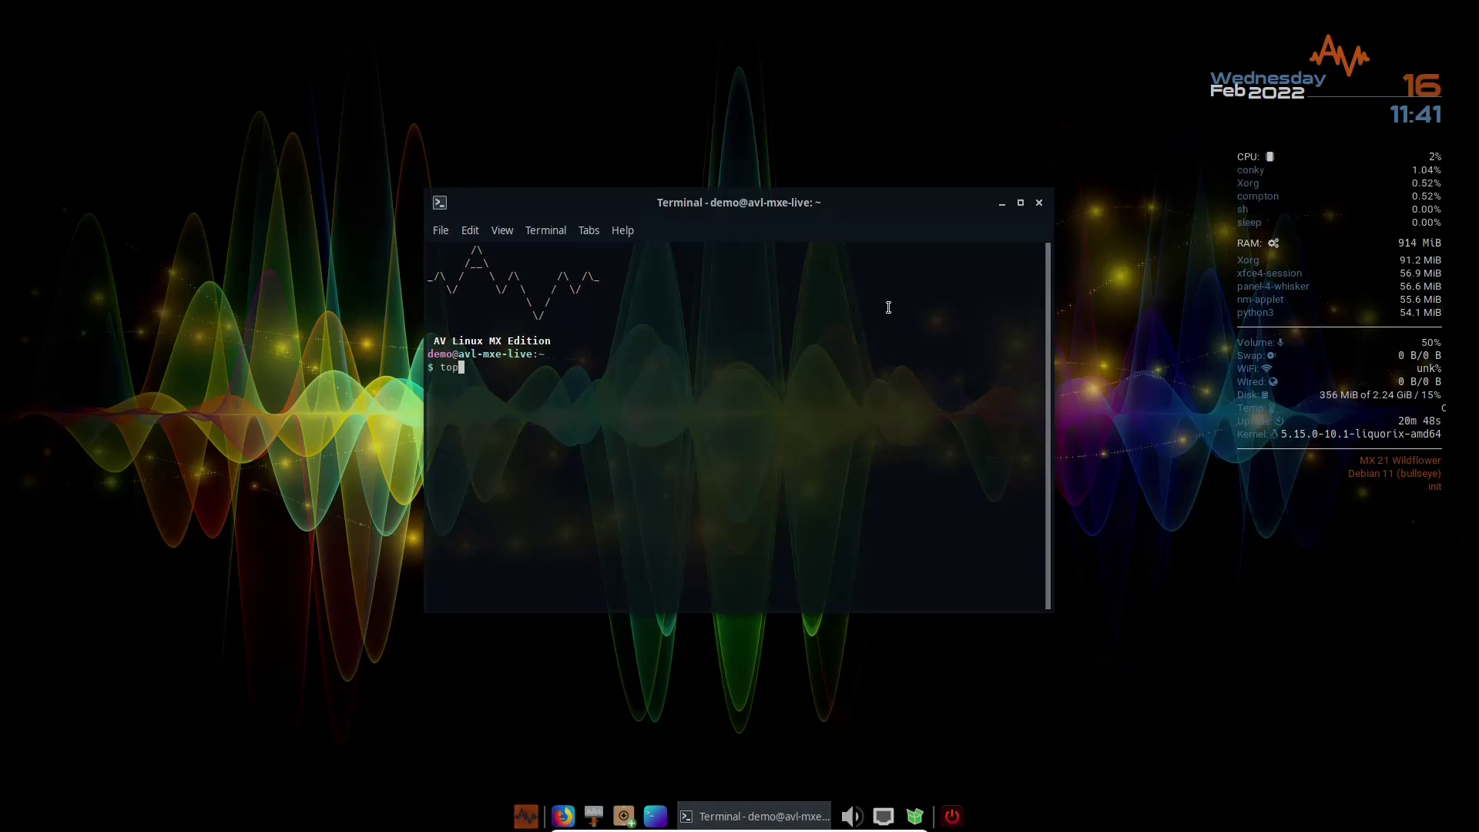
pyautogui.press('Return')
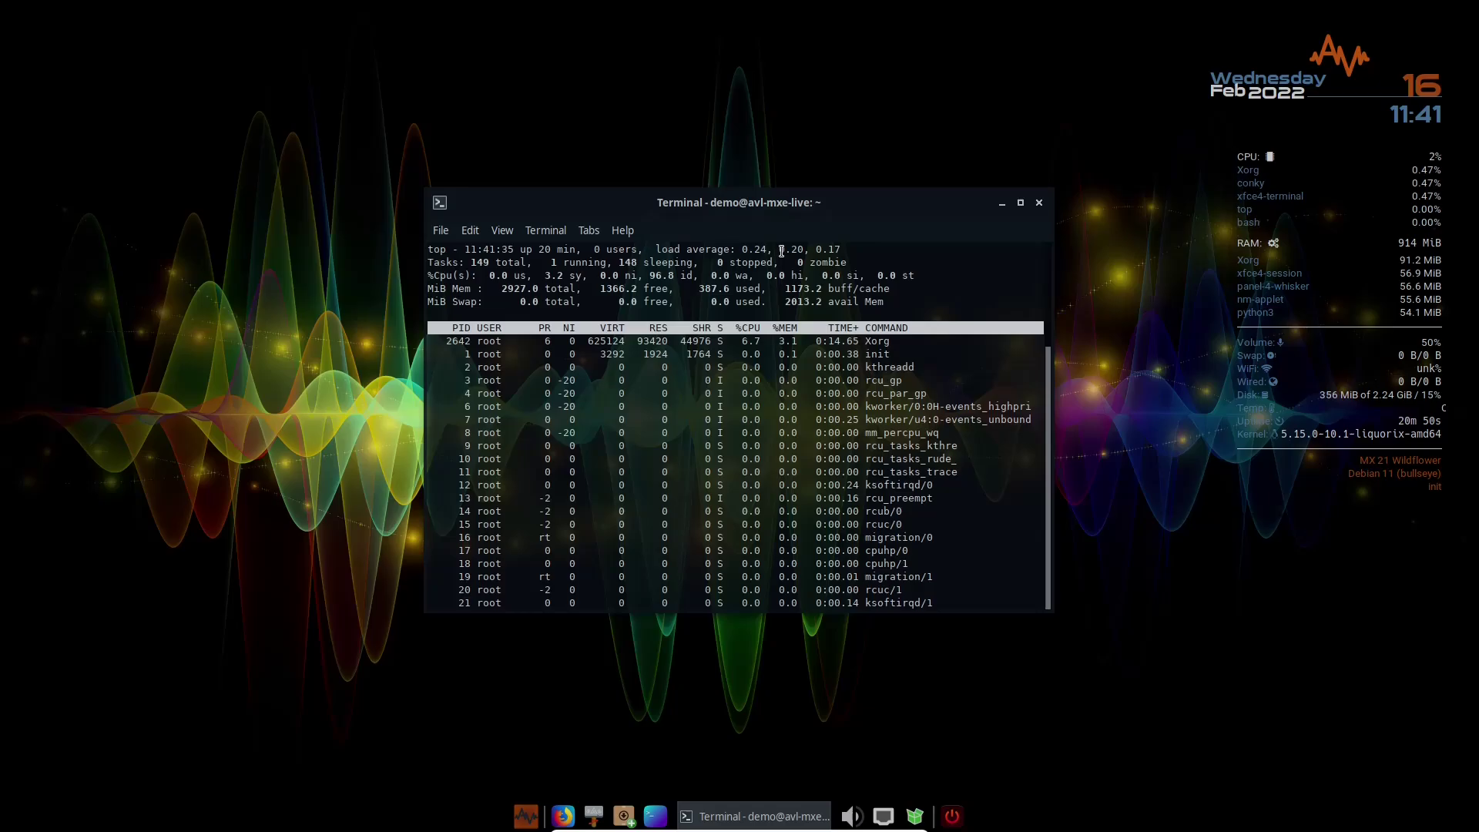
pyautogui.moveTo(807, 204); pyautogui.dragTo(514, 43)
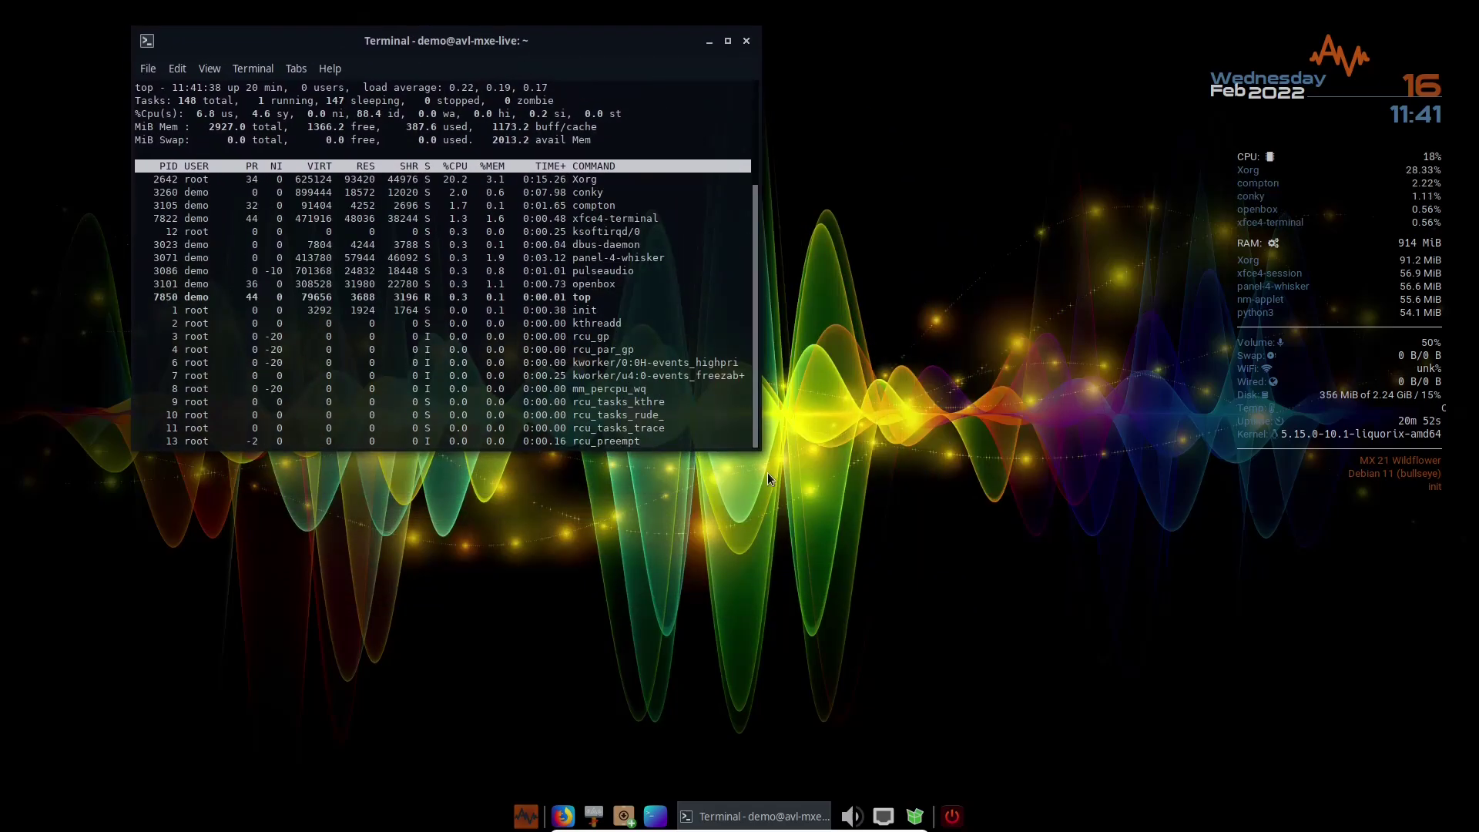
pyautogui.moveTo(761, 451); pyautogui.dragTo(1124, 698)
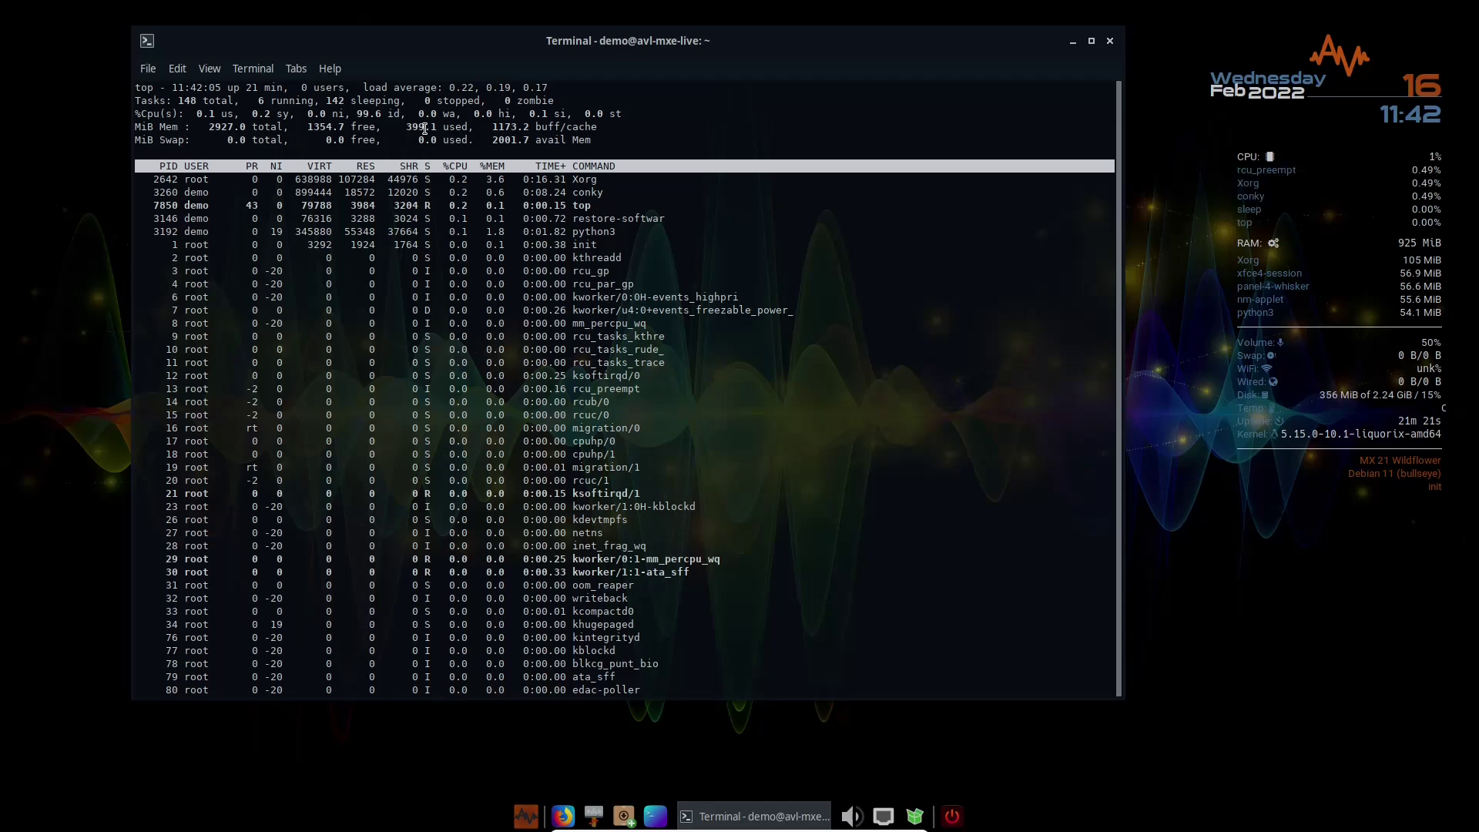
pyautogui.click(1110, 40)
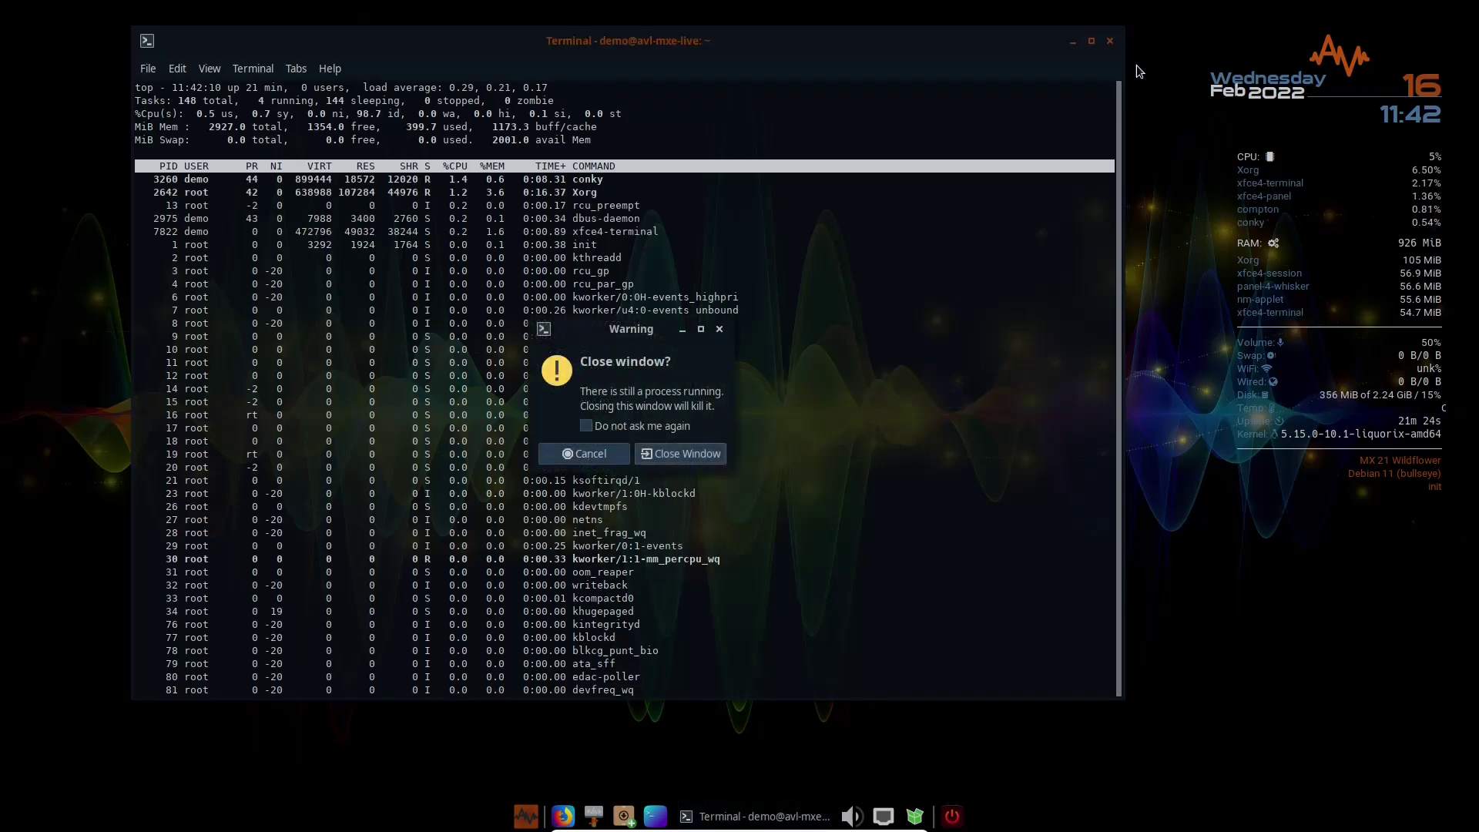
pyautogui.click(667, 453)
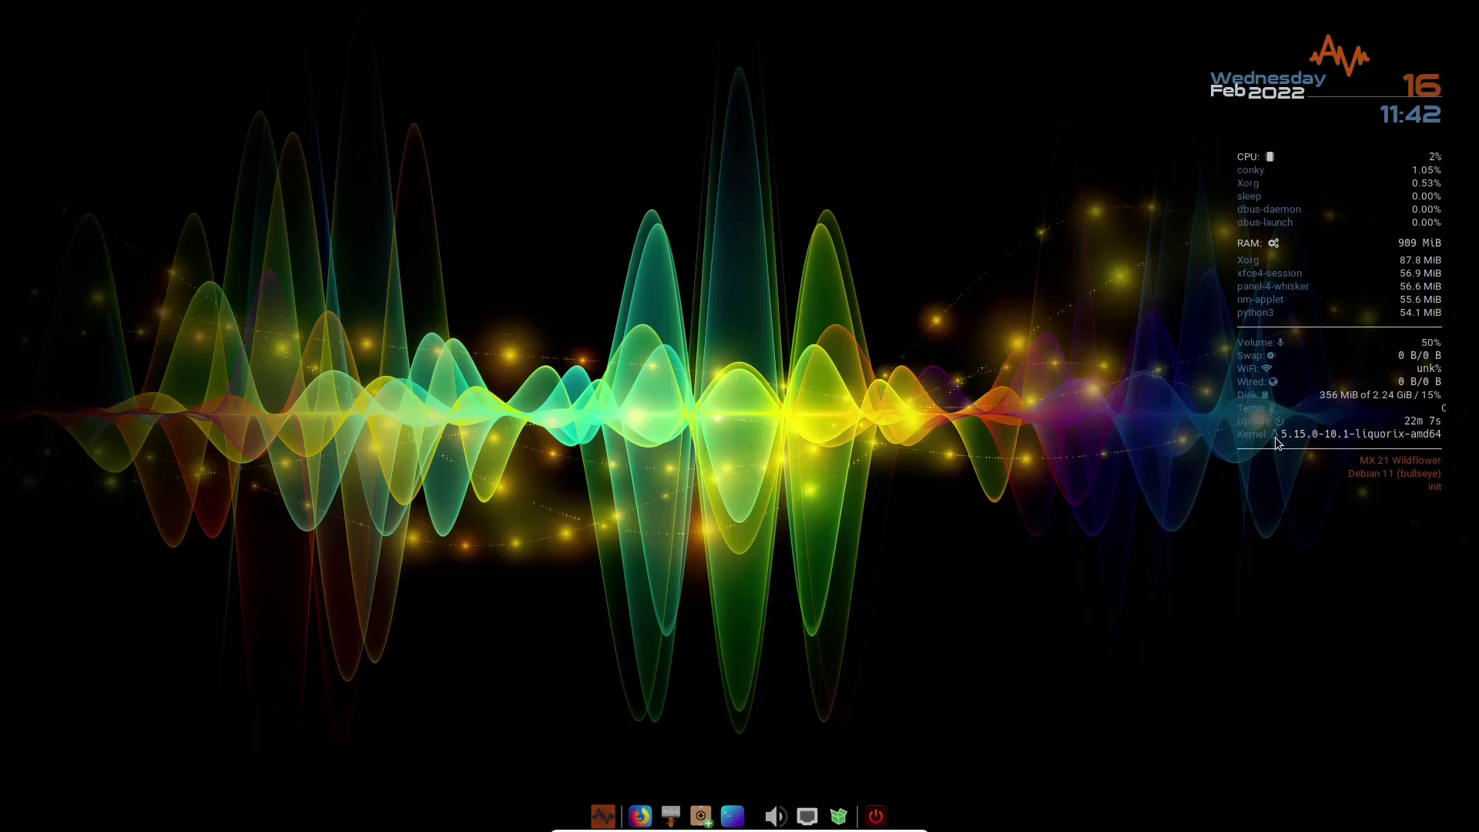
# Step: Launch Files from Favorites in the desktop right-click menu to browse /home/demo
pyautogui.rightClick(695, 169)
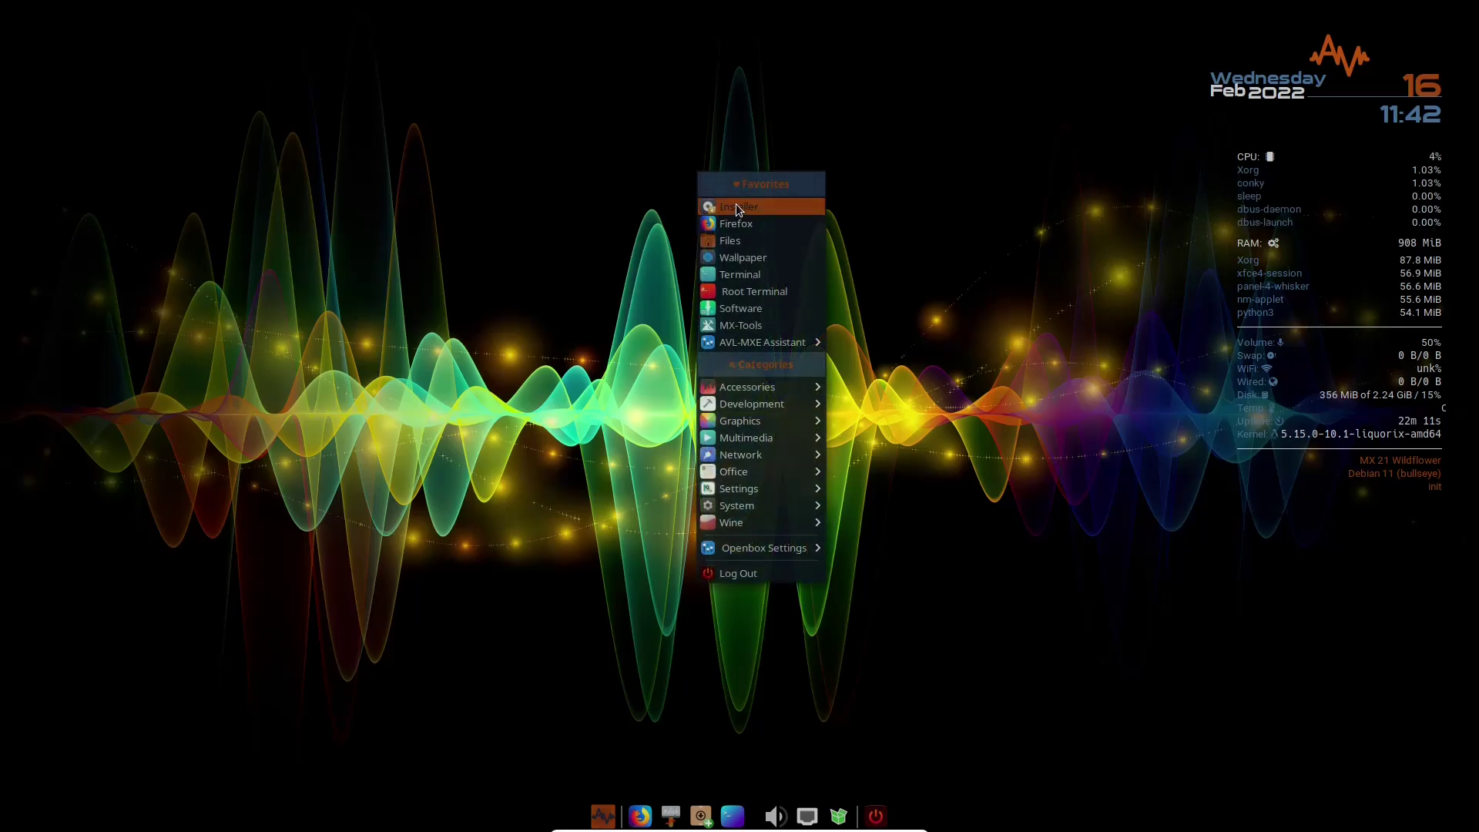
pyautogui.click(733, 243)
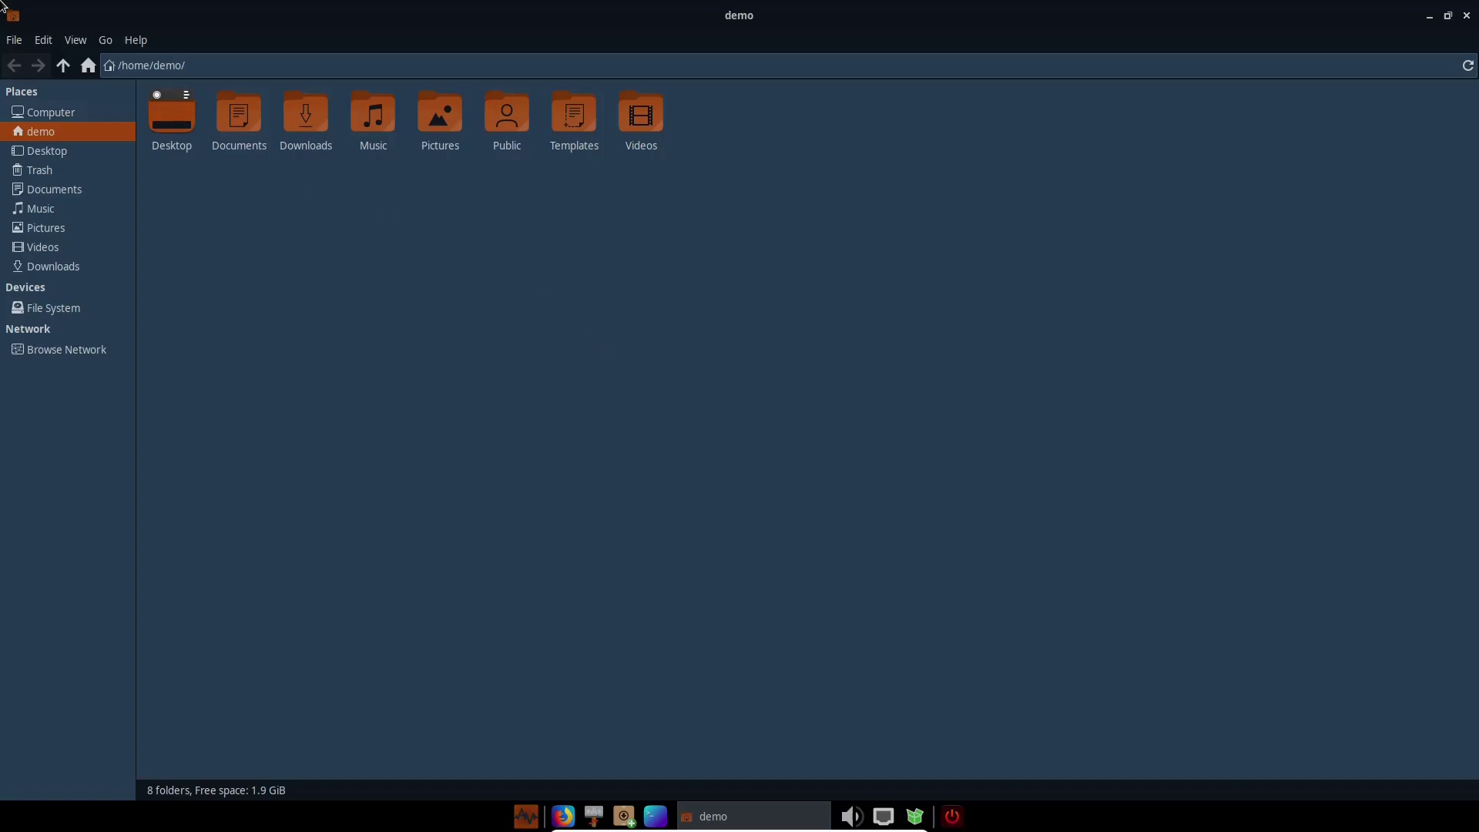
# Step: View Thunar's About dialog (version 4.16.8), then close it and the file manager
pyautogui.click(136, 40)
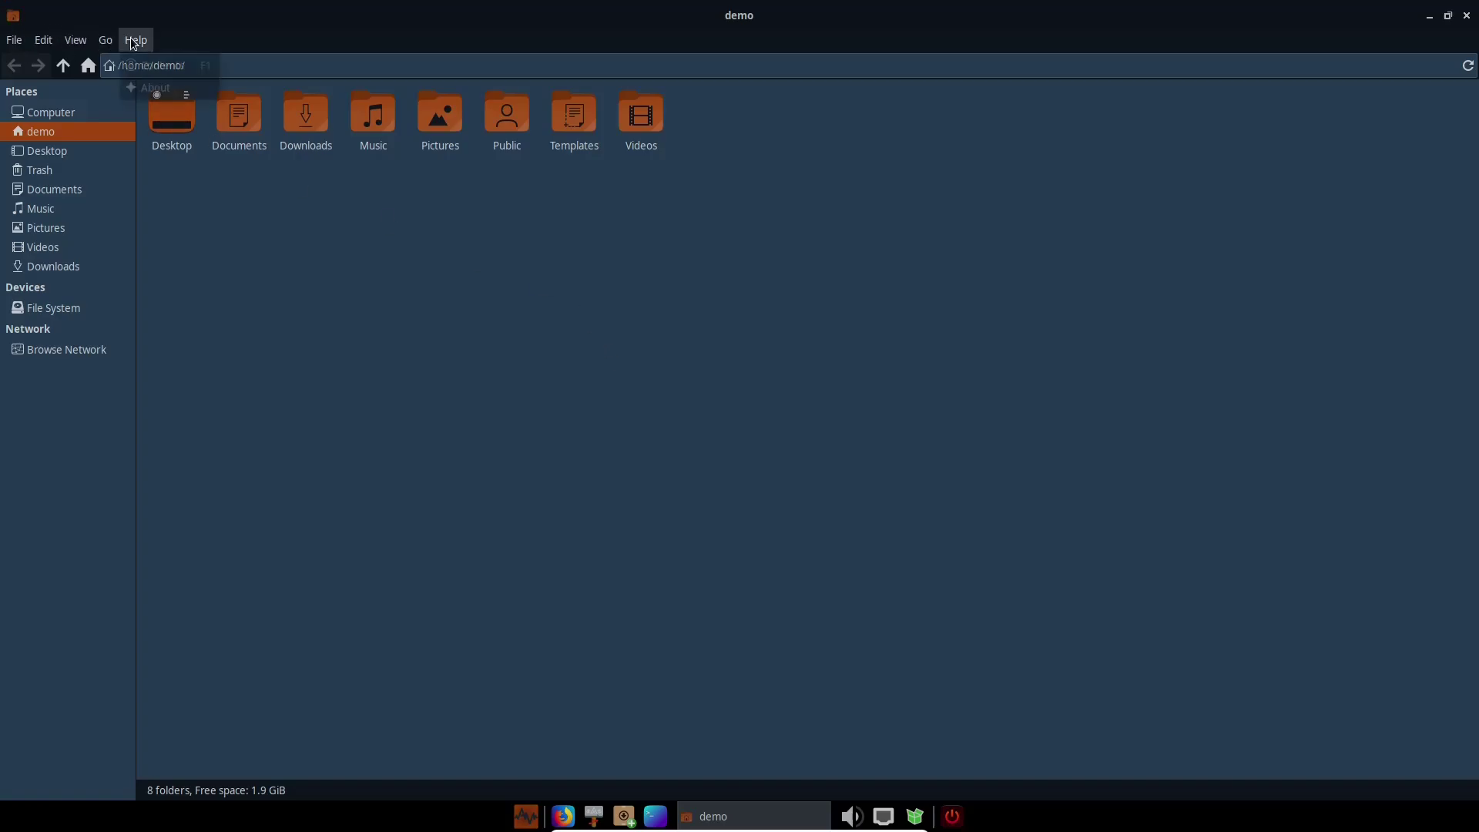
pyautogui.click(154, 88)
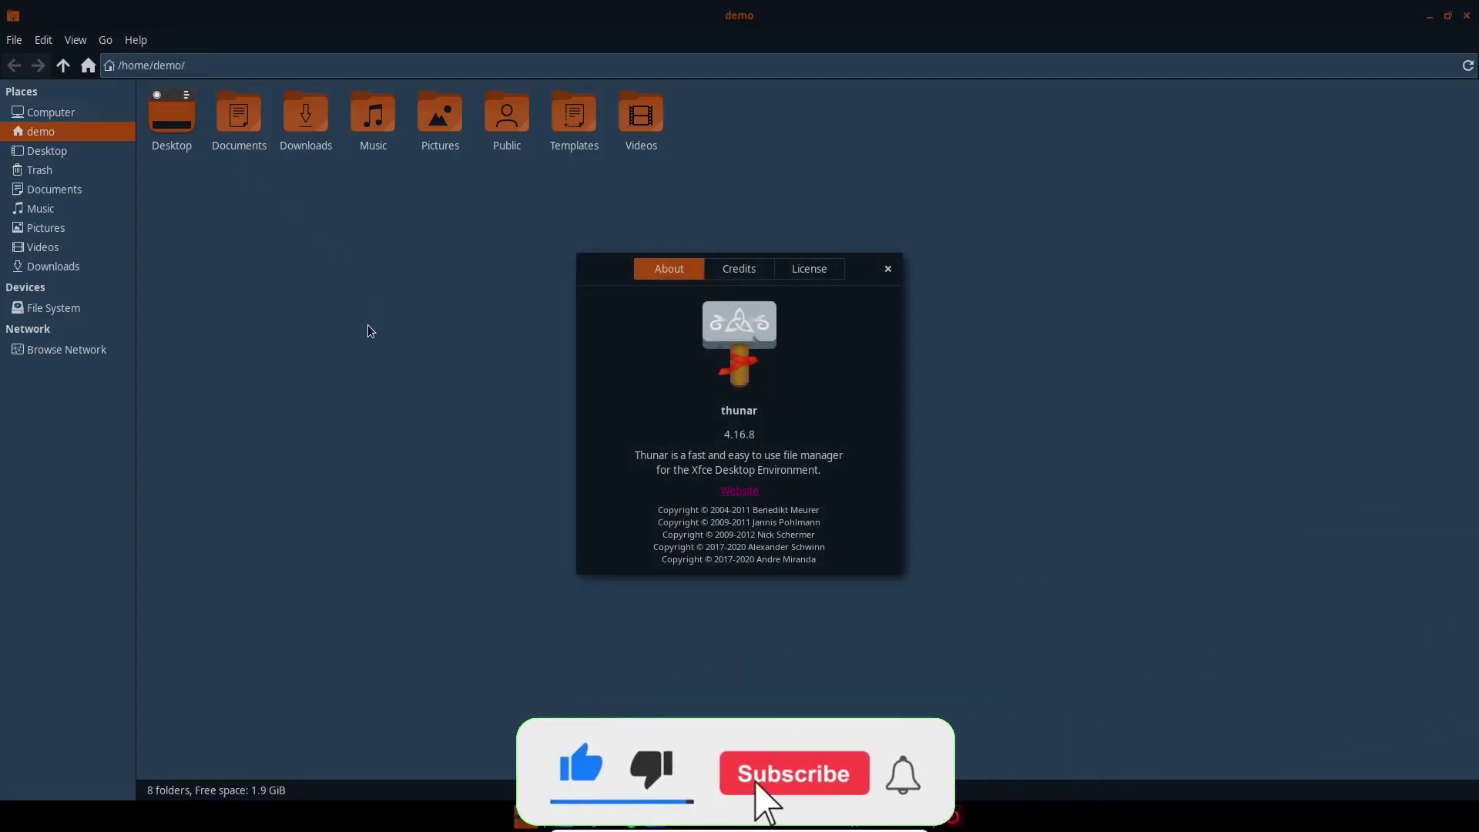
pyautogui.click(889, 271)
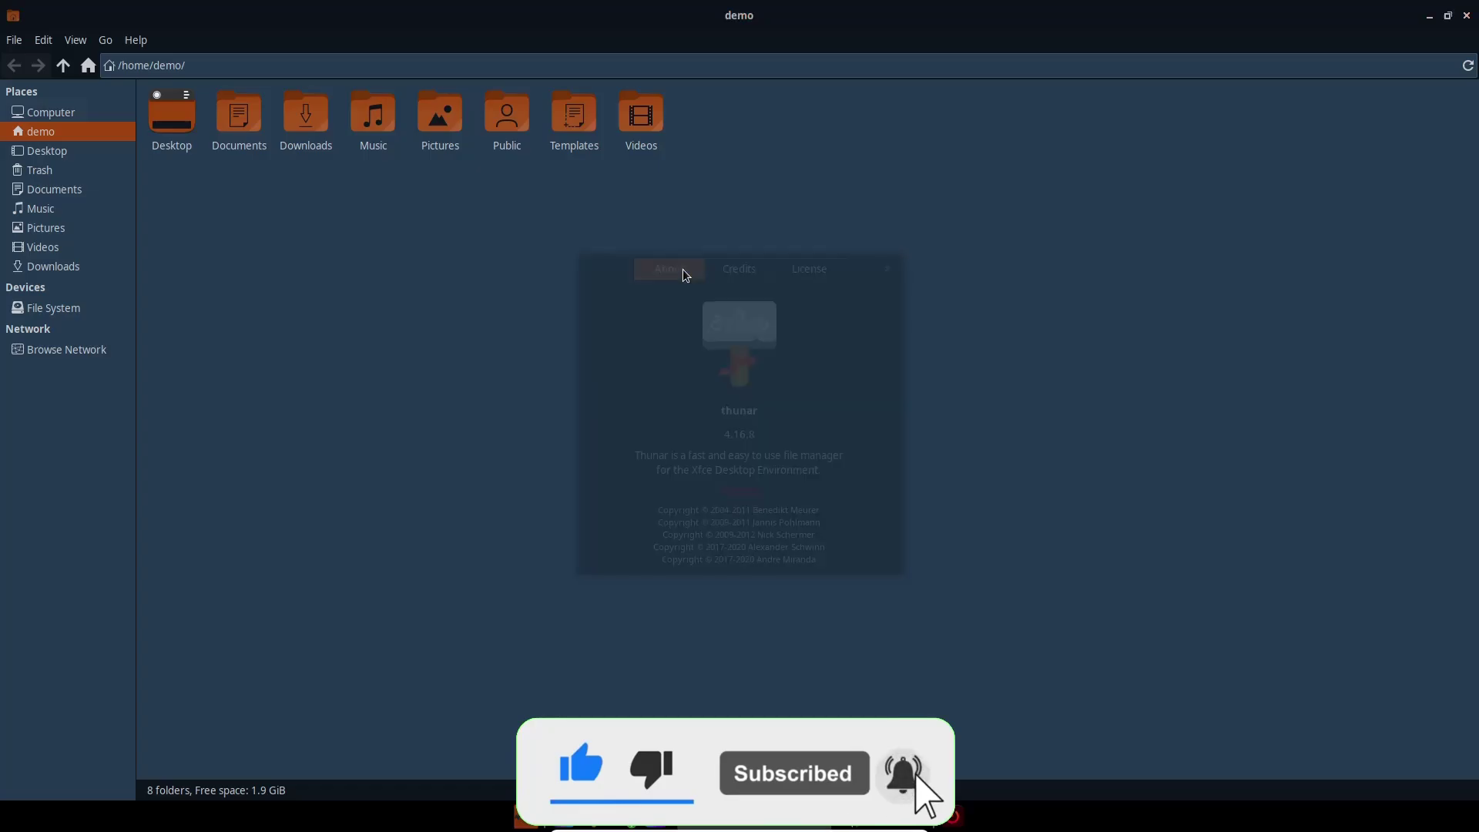
pyautogui.click(1468, 17)
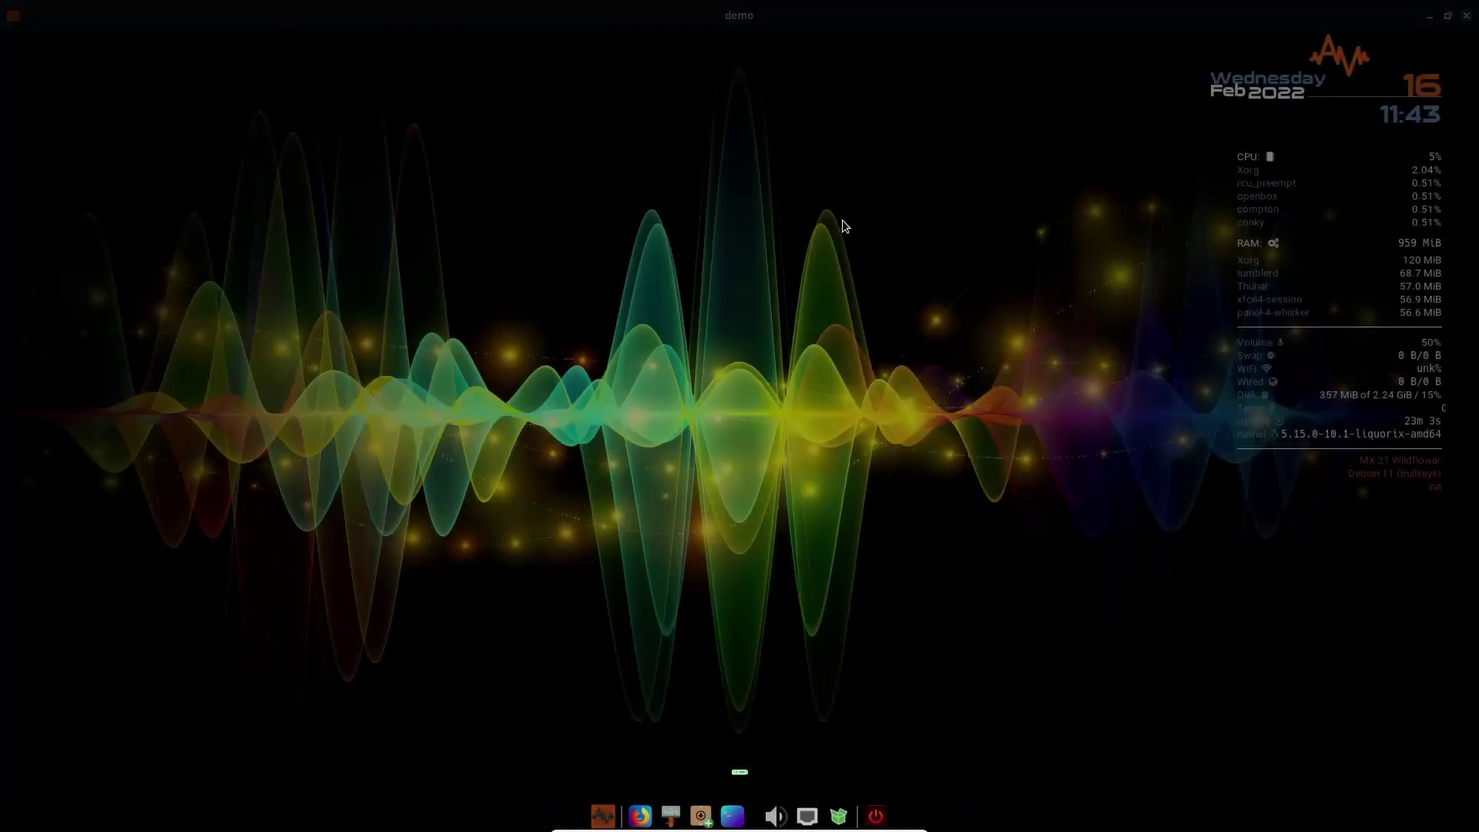
# Step: Open Nitrogen from the desktop menu's Wallpaper entry and browse the wallpaper list
pyautogui.rightClick(651, 174)
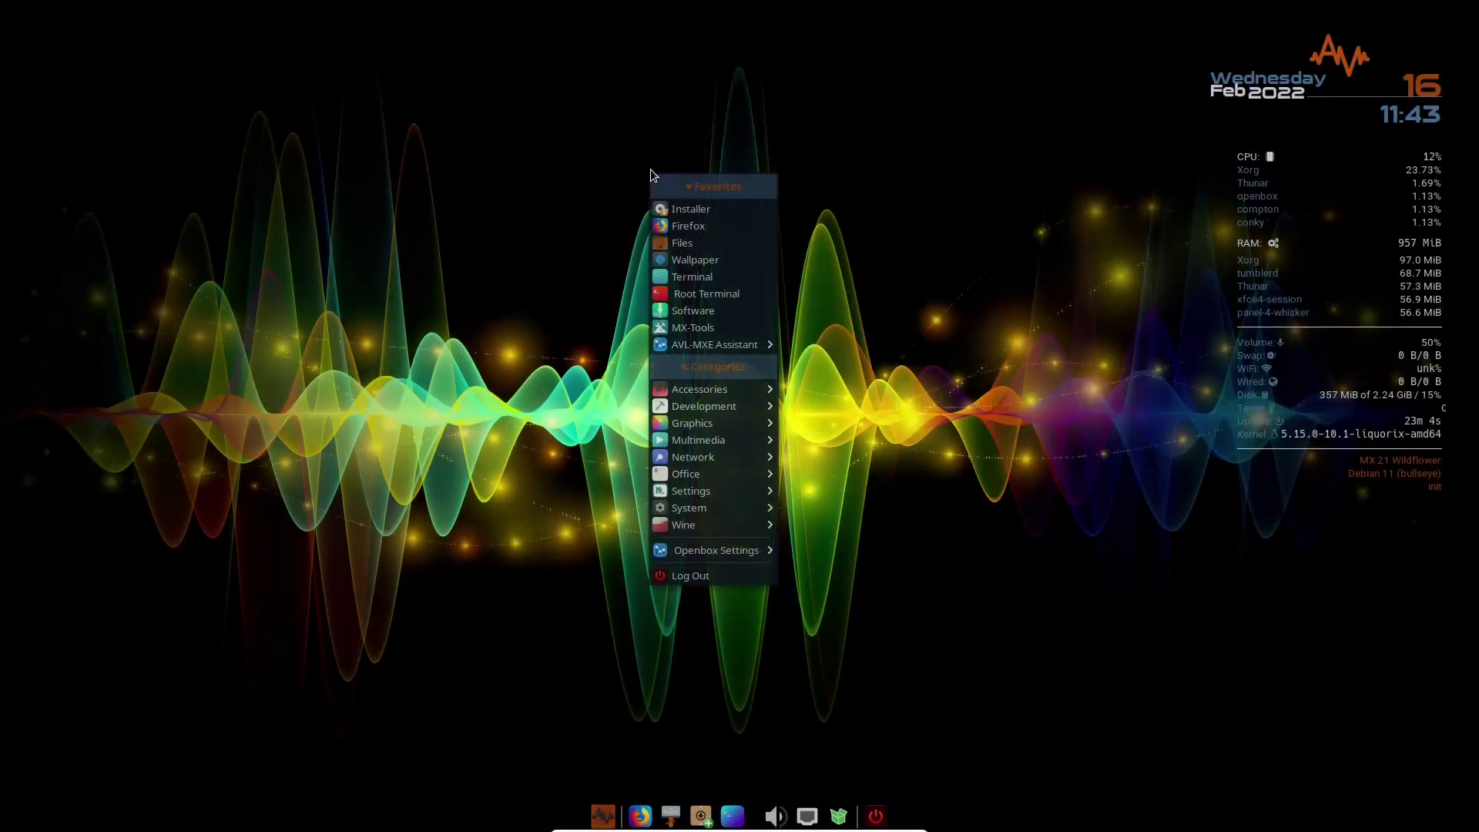
pyautogui.click(695, 262)
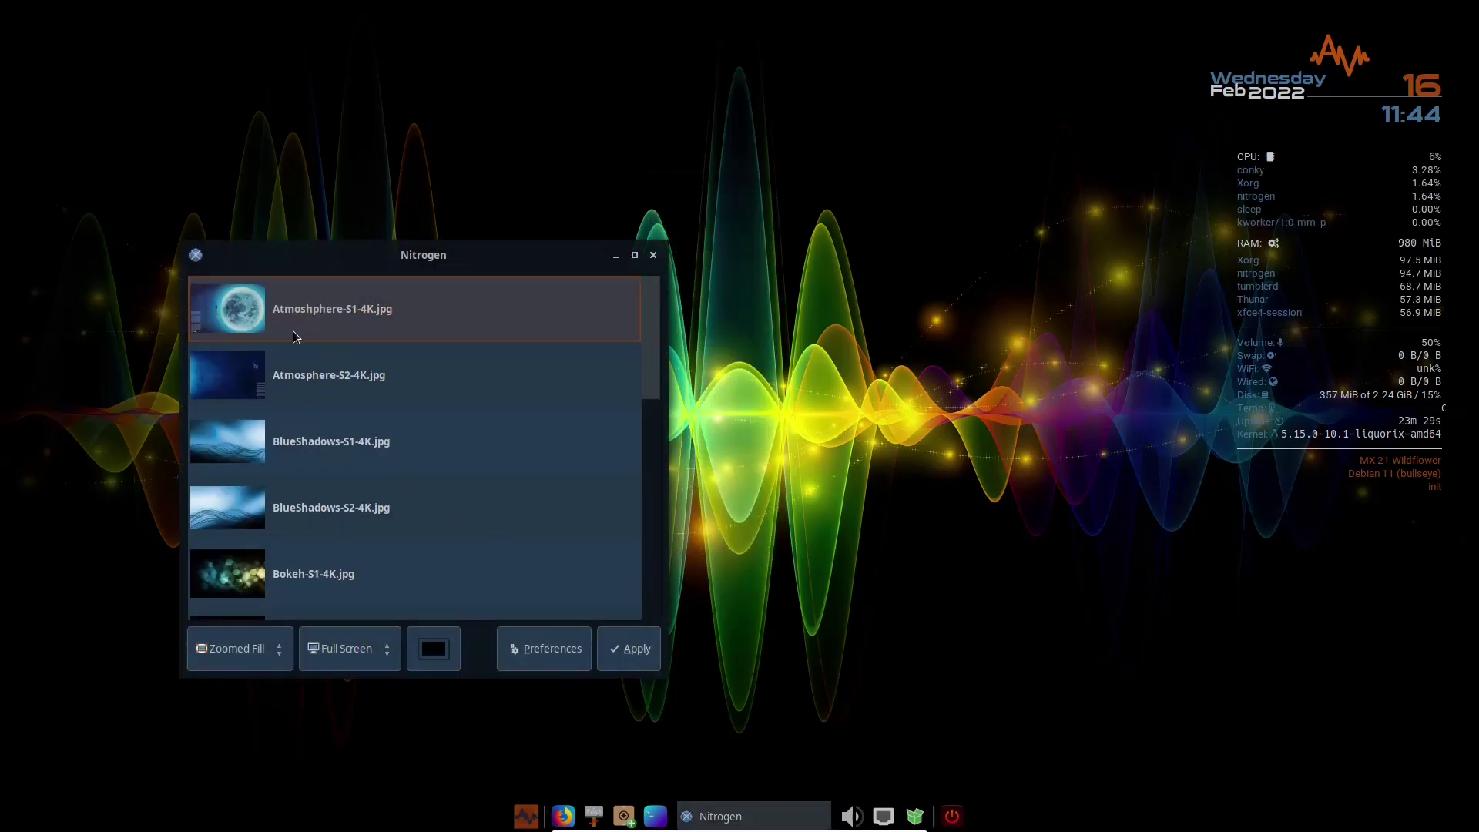
pyautogui.scroll(-10, 332, 355)
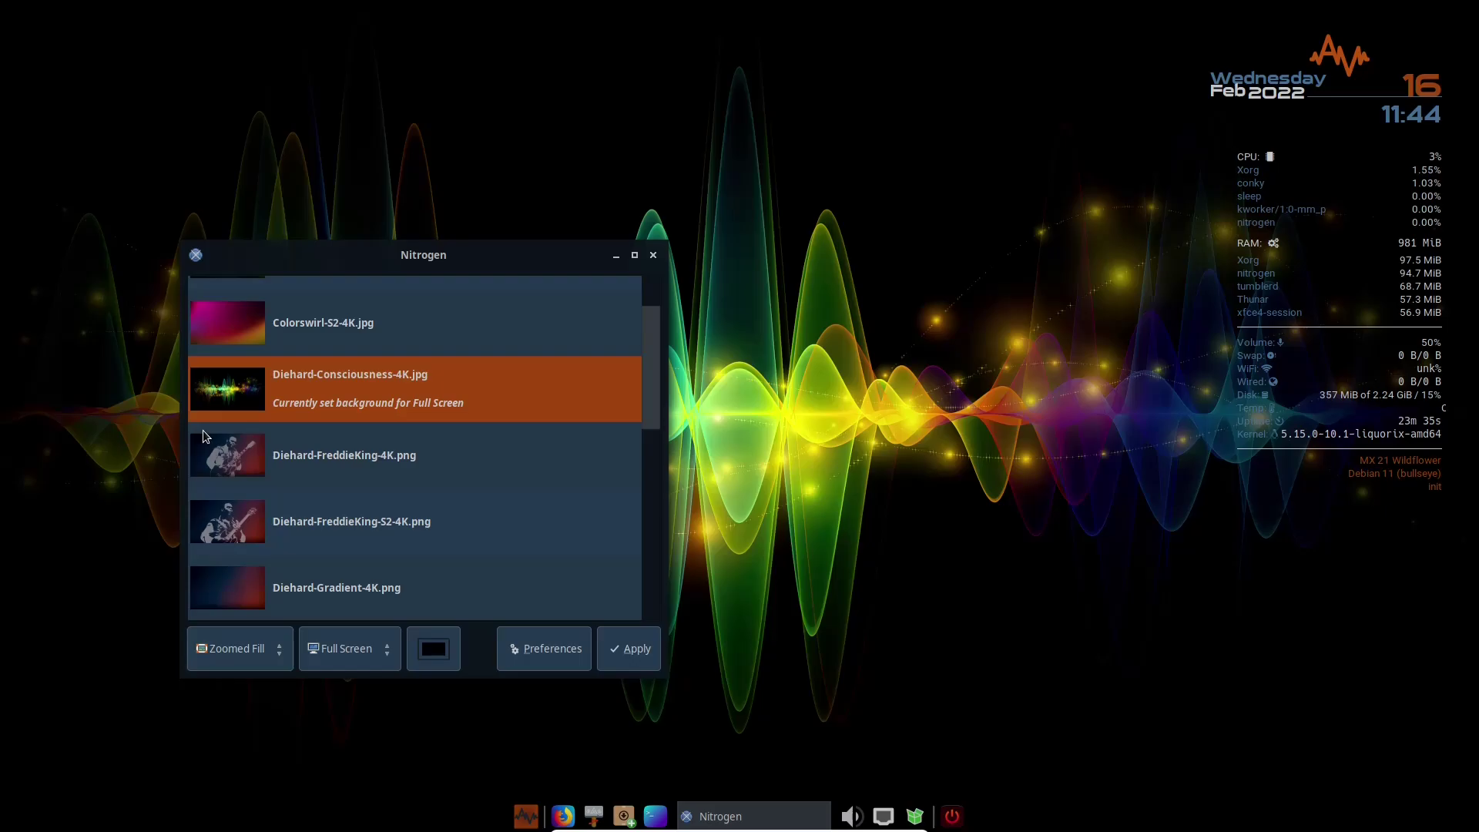
pyautogui.scroll(-4, 242, 416)
pyautogui.scroll(-8, 345, 384)
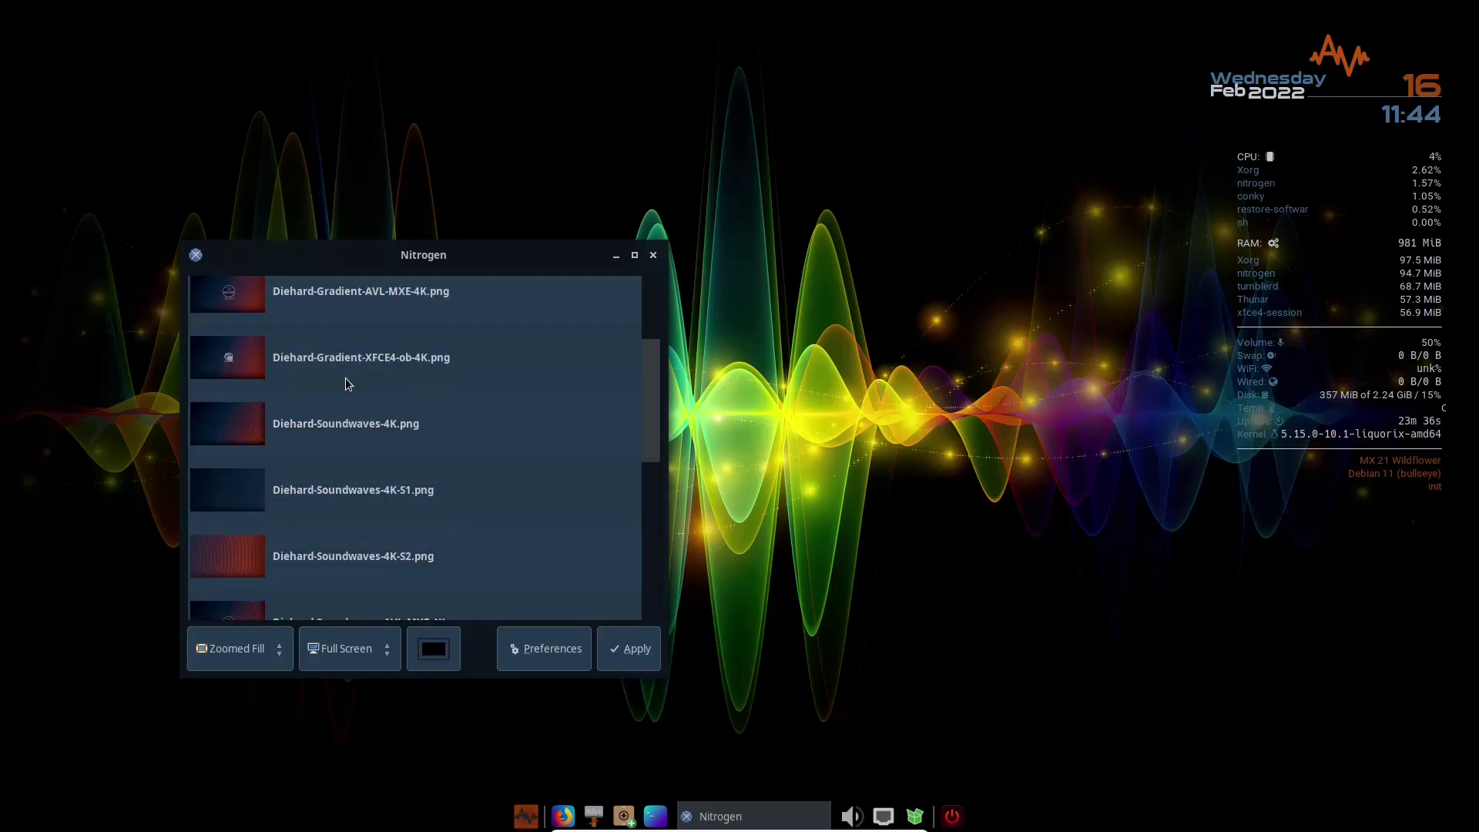
pyautogui.scroll(-7, 334, 383)
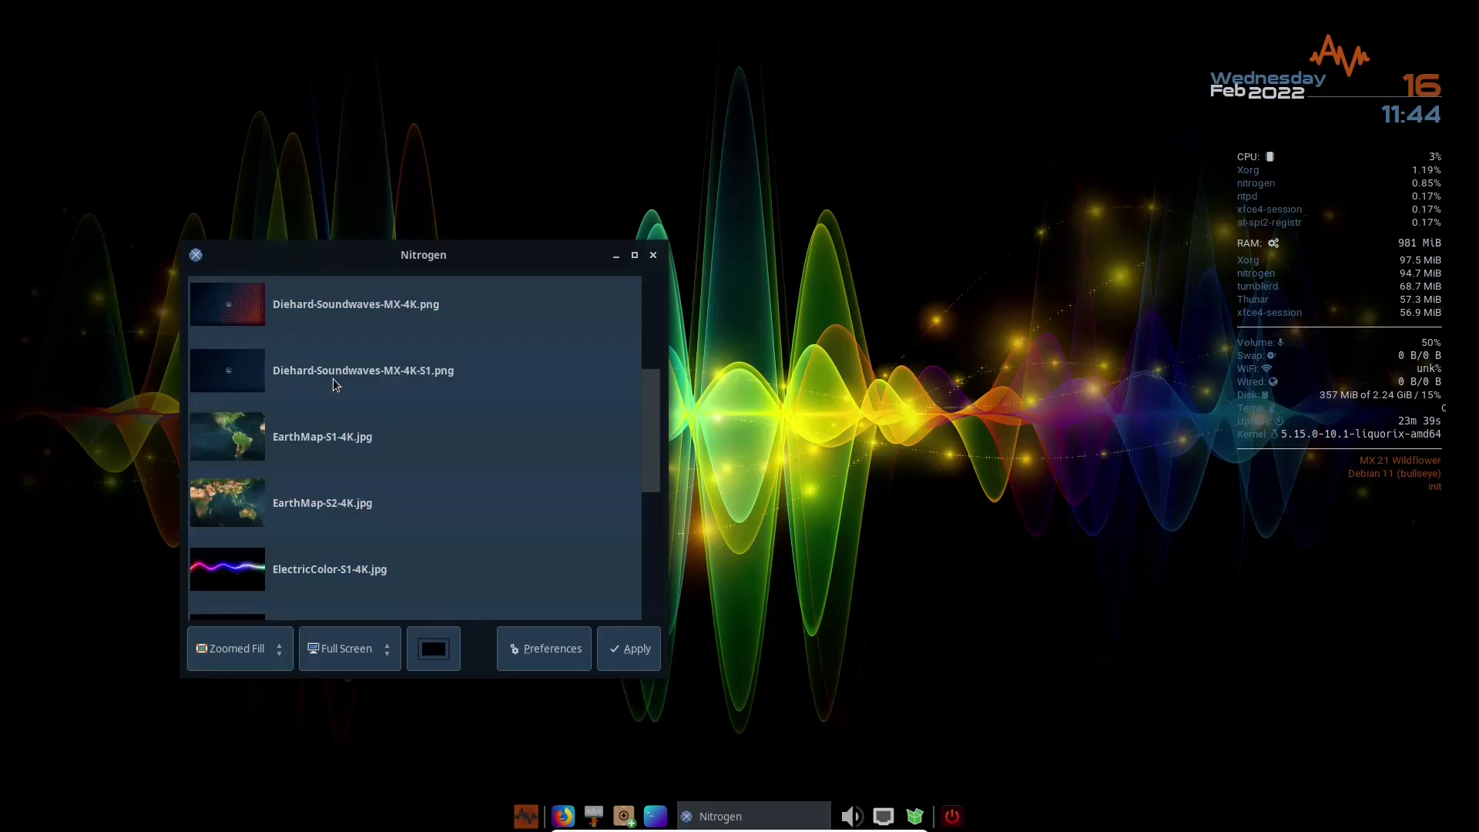
pyautogui.scroll(-9, 333, 383)
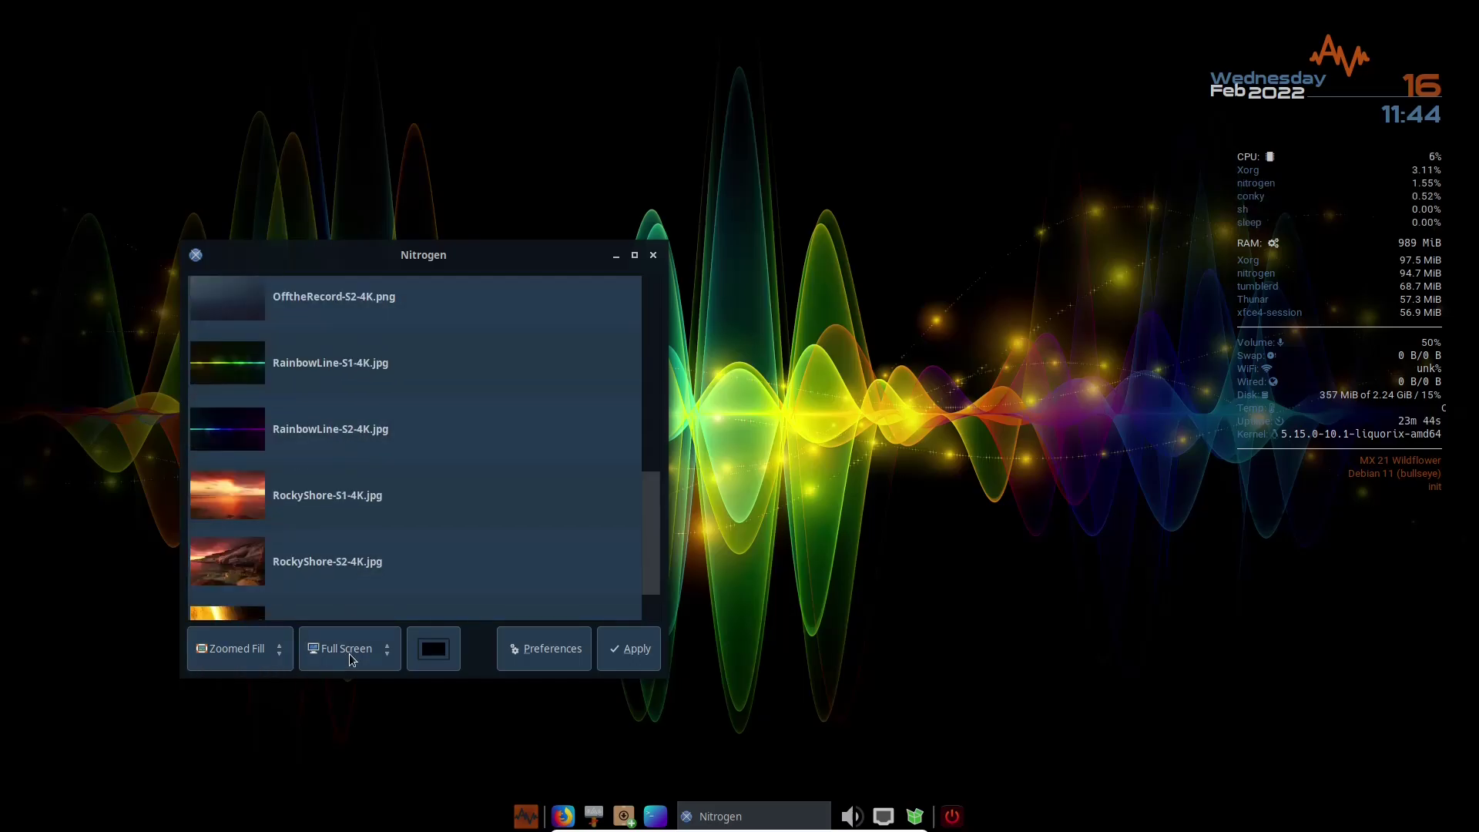
# Step: Set Nitrogen's View Options to Icon so wallpapers show as a thumbnail grid
pyautogui.click(543, 655)
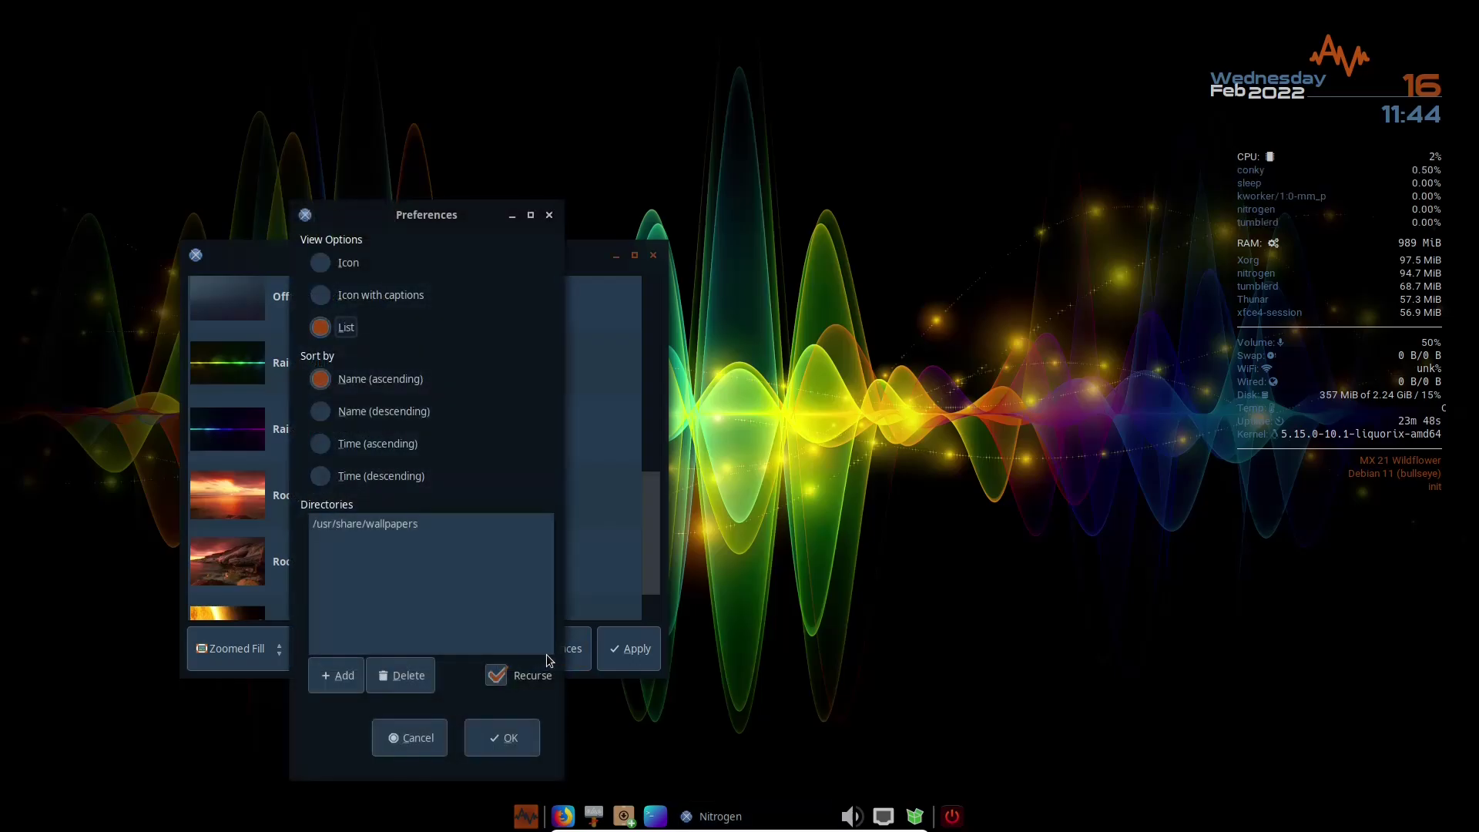
pyautogui.click(324, 263)
pyautogui.click(493, 742)
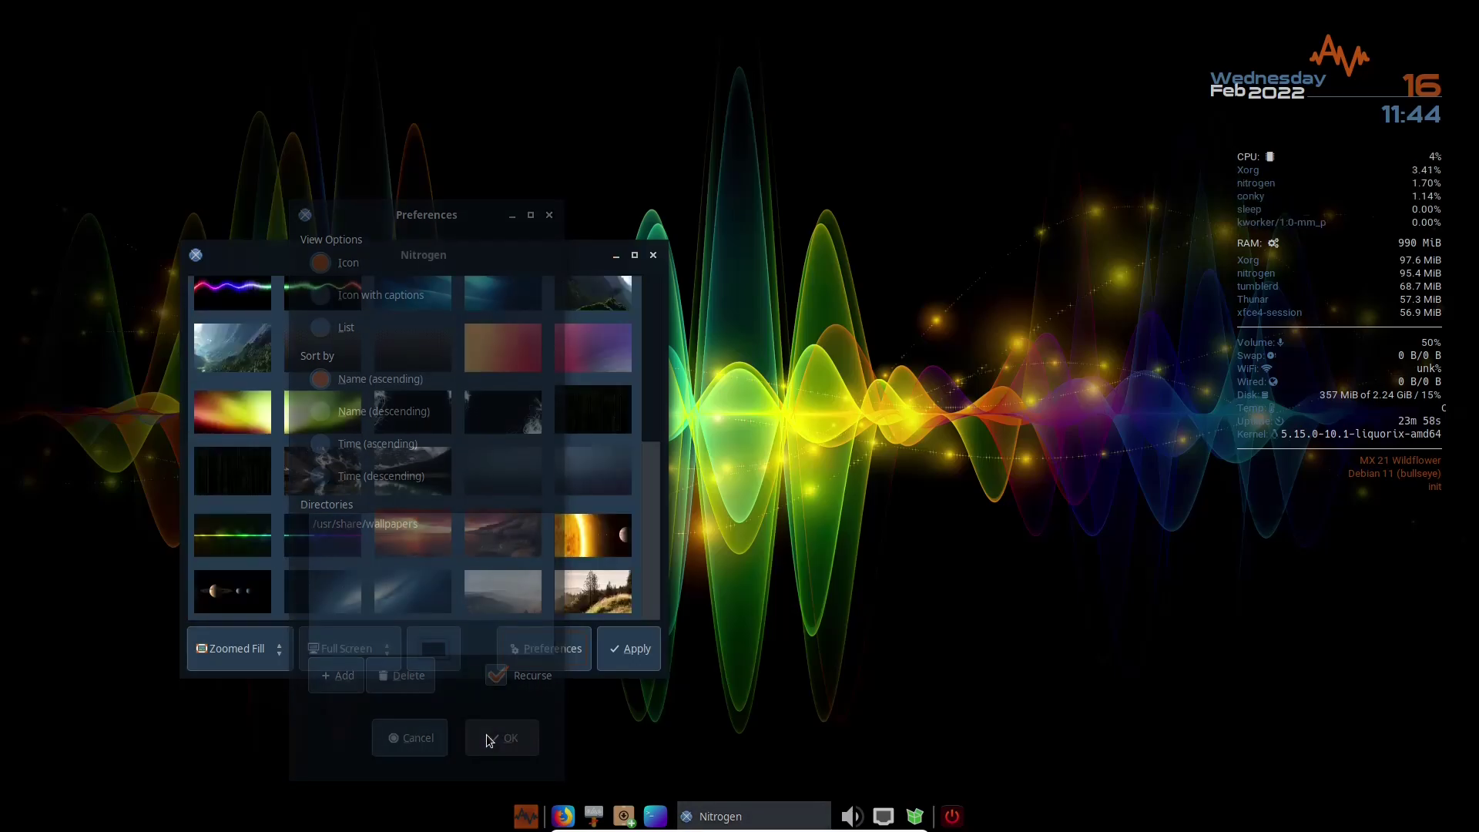
pyautogui.scroll(5, 323, 385)
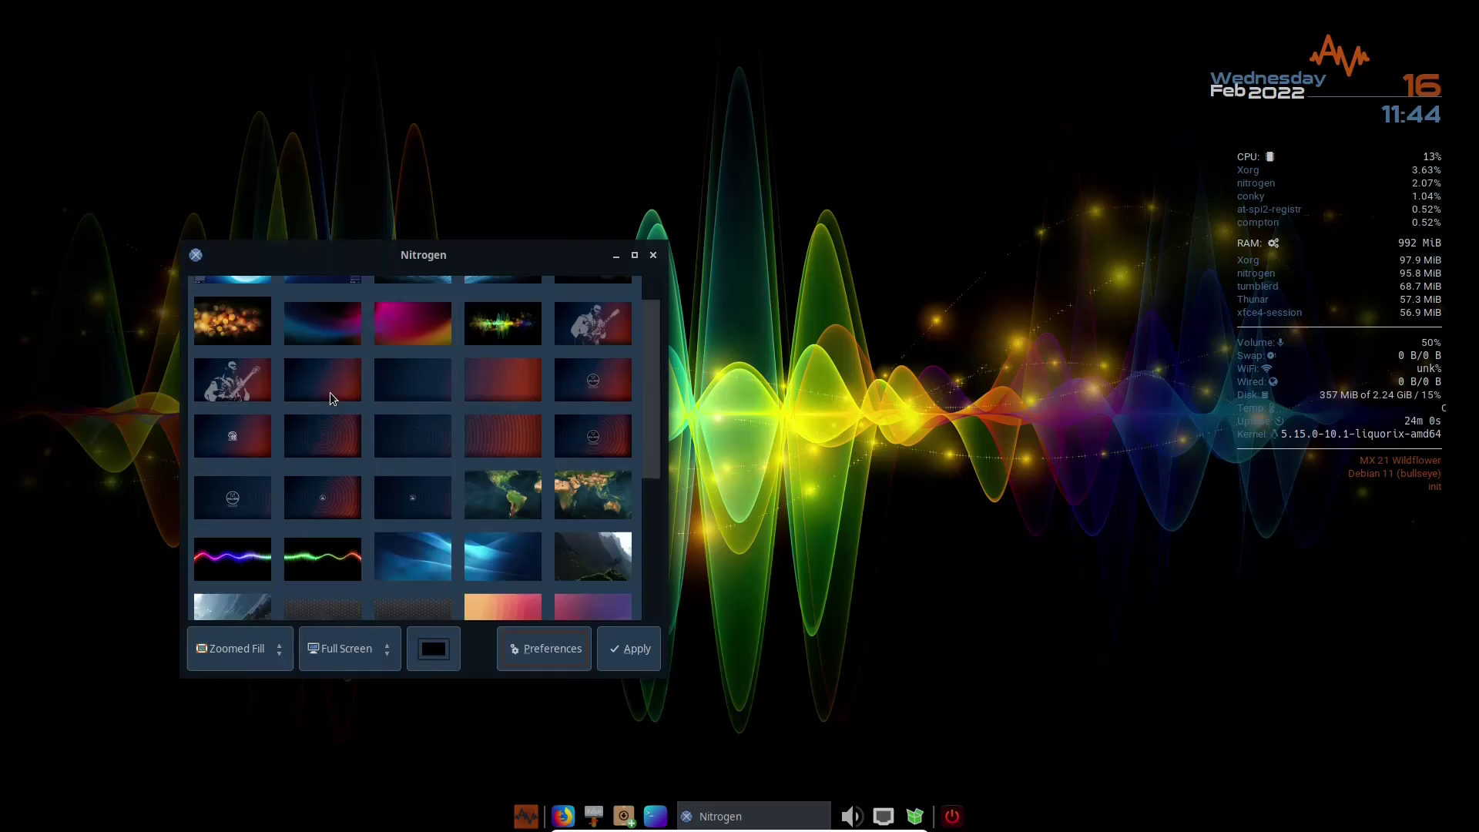
# Step: Reopen preferences, try adding a wallpaper folder, then cancel without changes
pyautogui.click(570, 667)
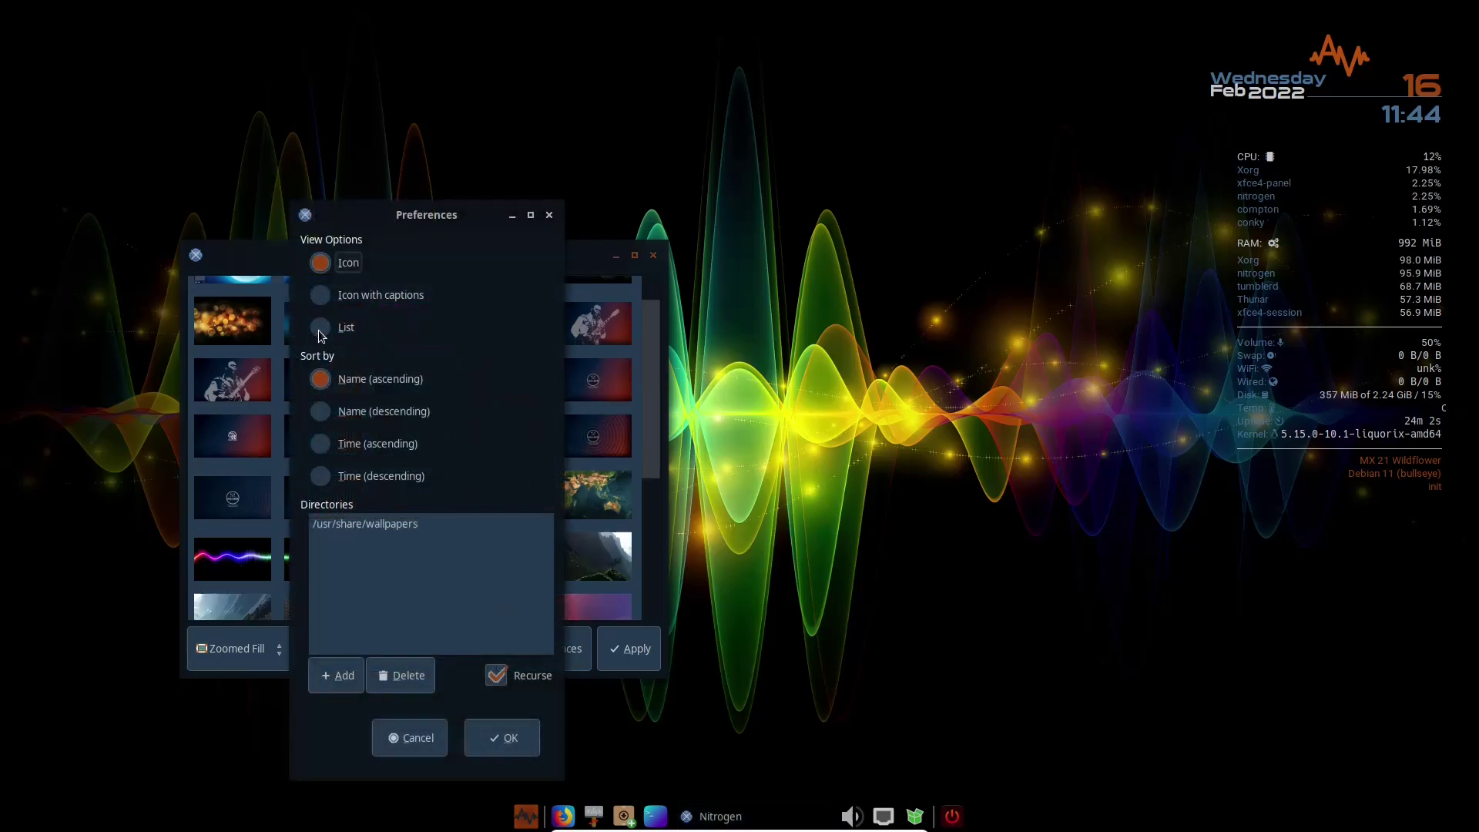
pyautogui.click(319, 329)
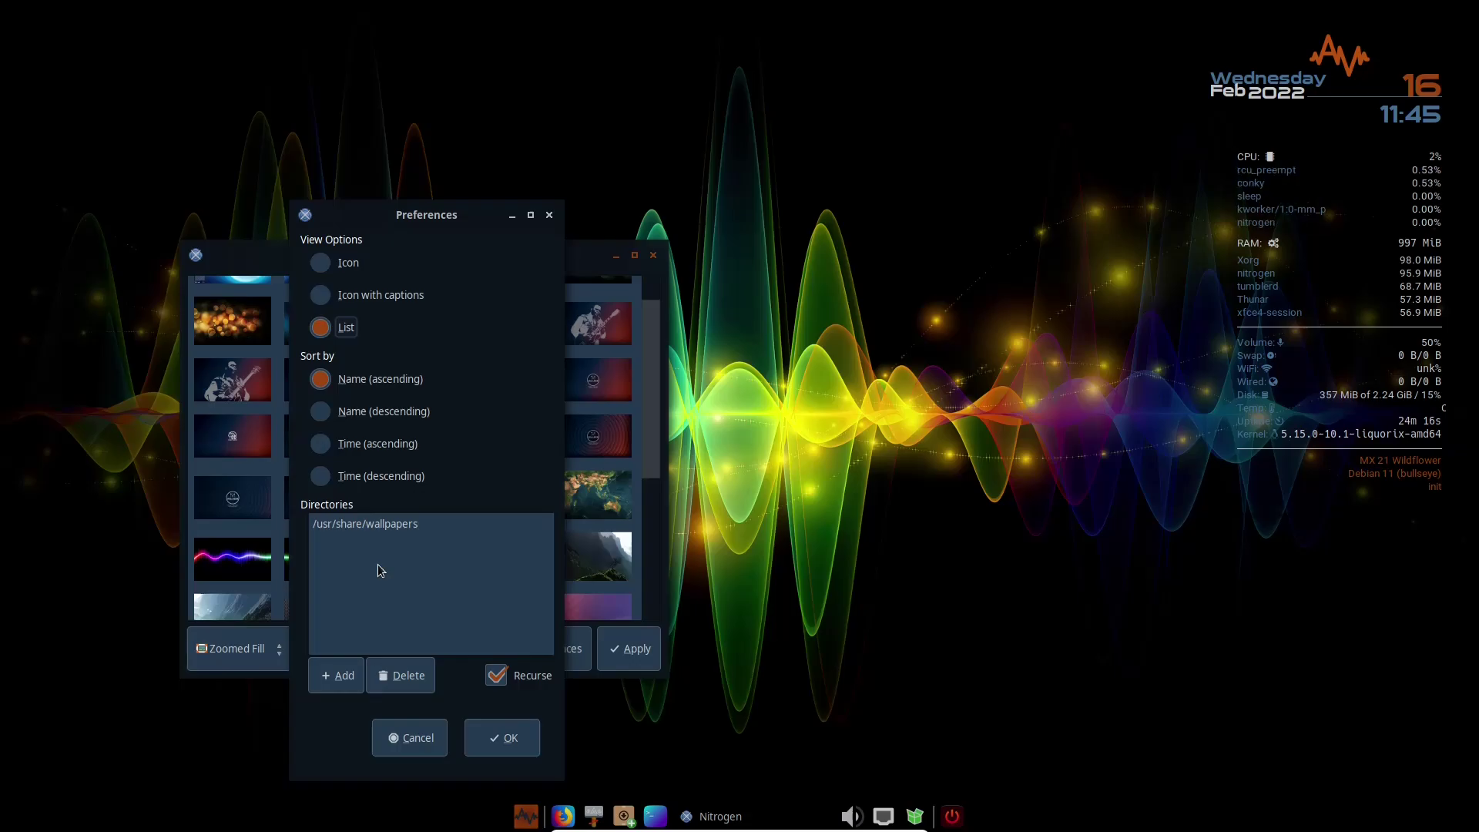
pyautogui.click(337, 676)
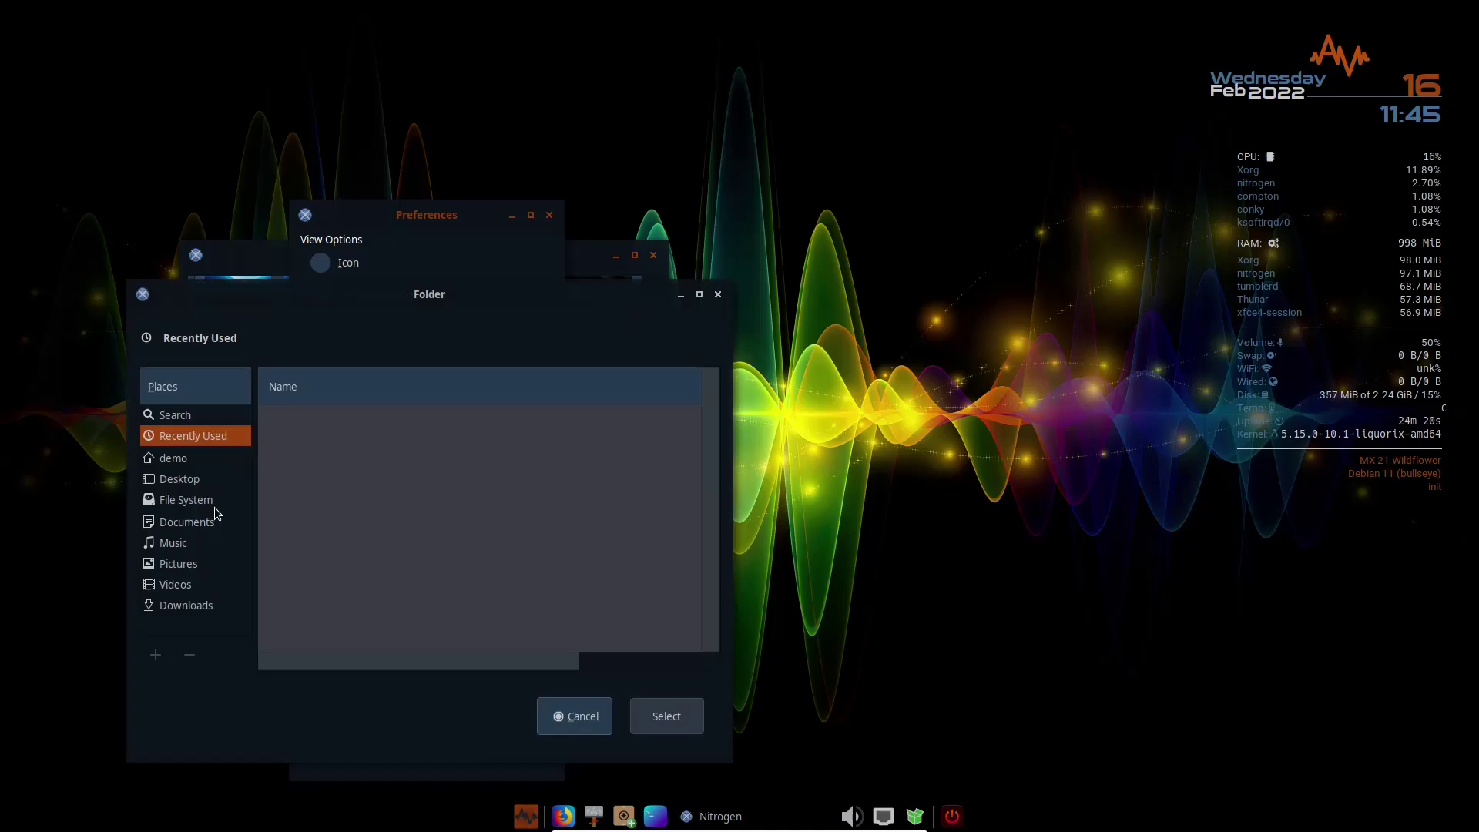
pyautogui.click(718, 294)
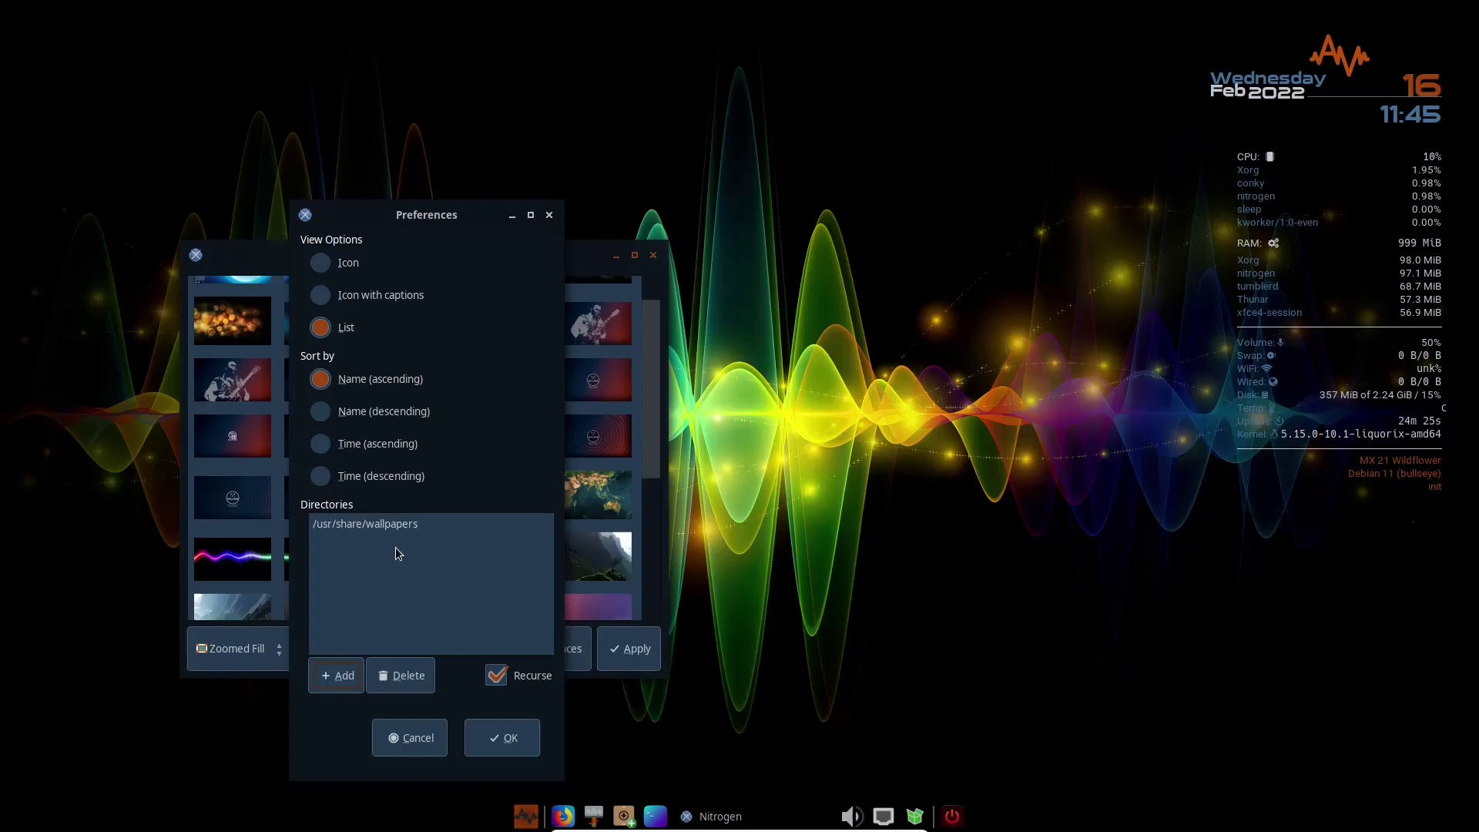
pyautogui.click(430, 737)
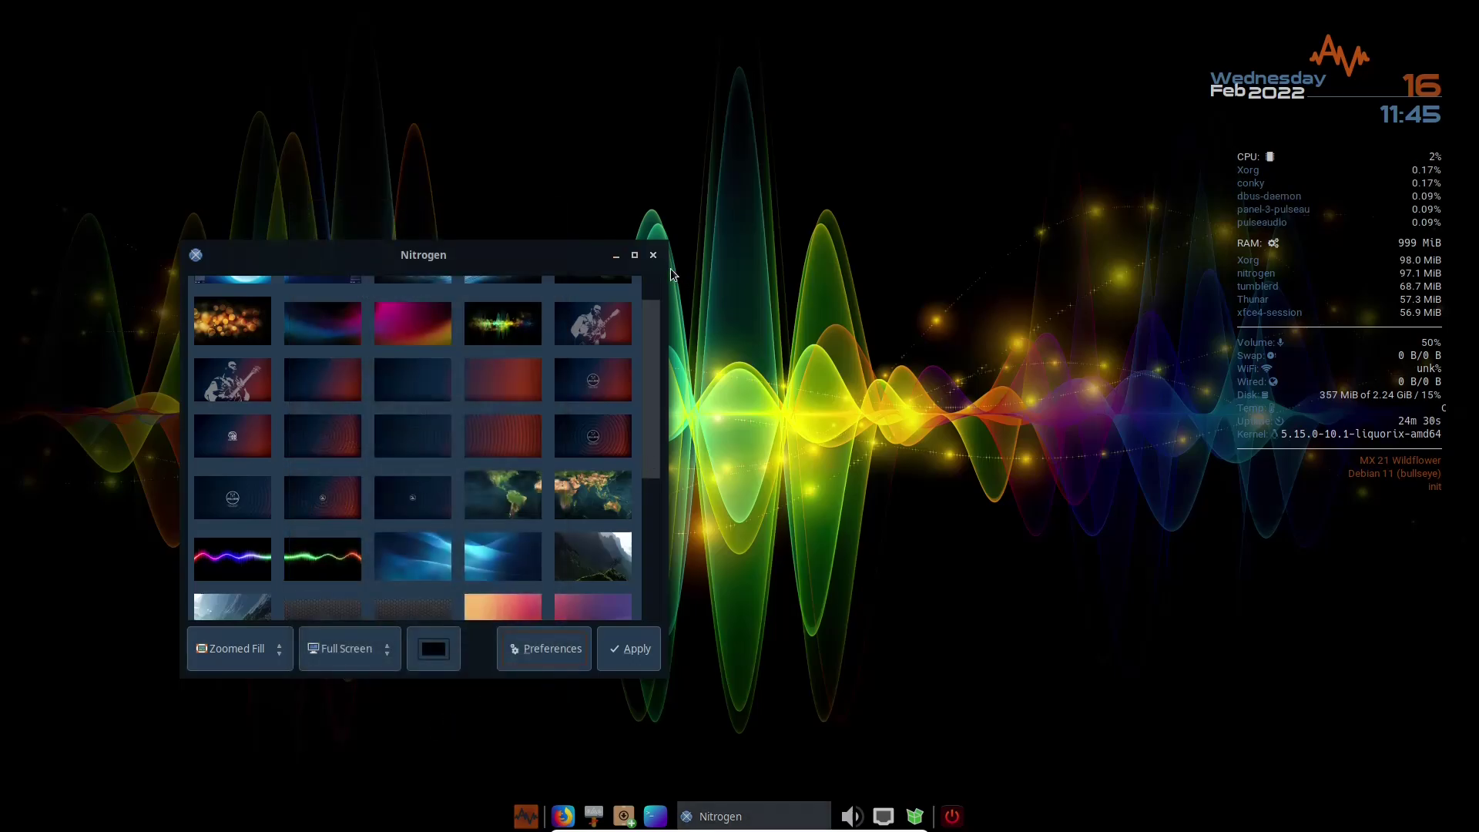
# Step: Close Nitrogen and launch Software from the desktop menu, entering the administrator password
pyautogui.click(654, 255)
pyautogui.rightClick(567, 159)
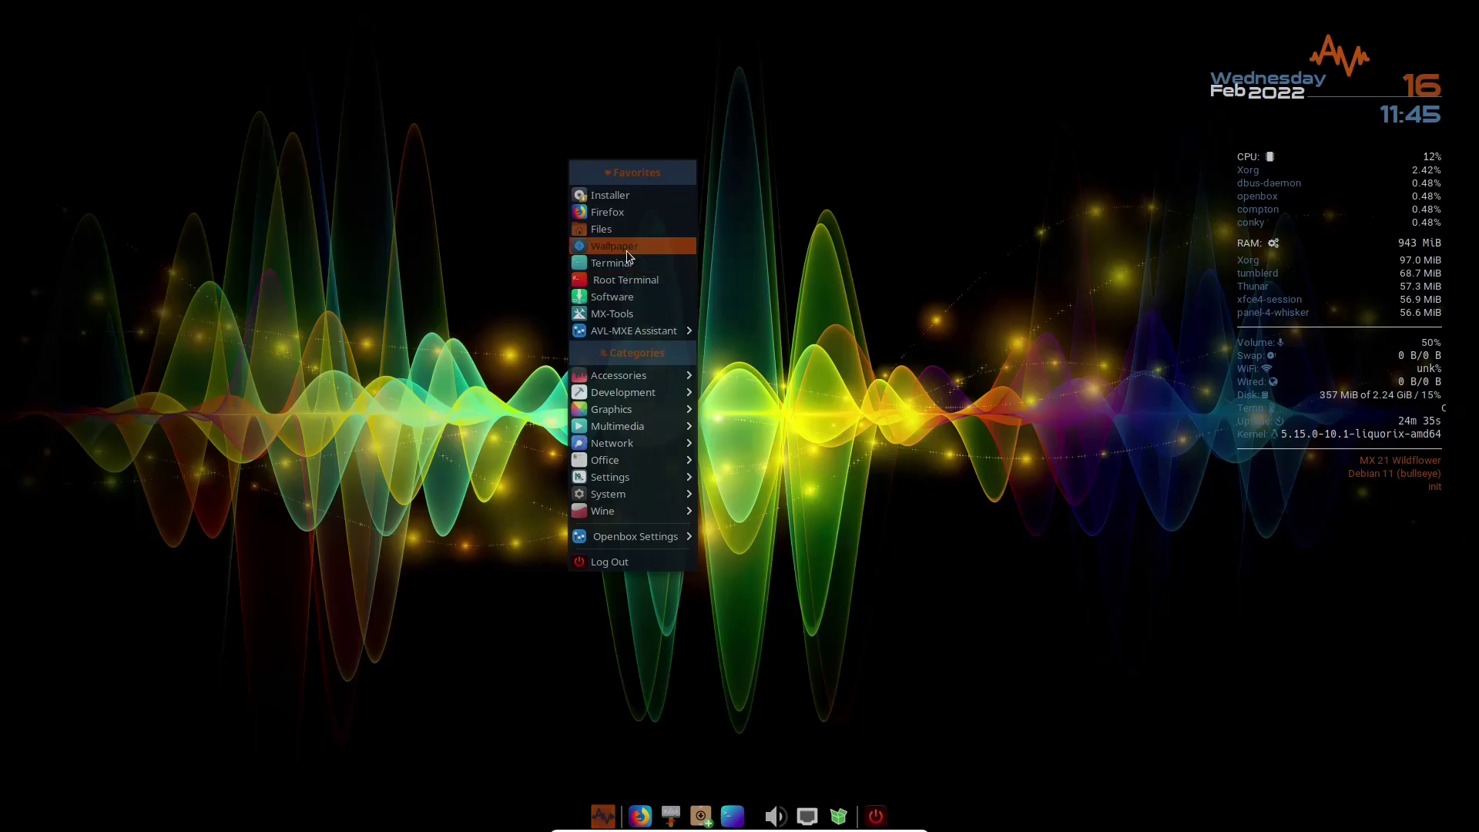
pyautogui.click(620, 299)
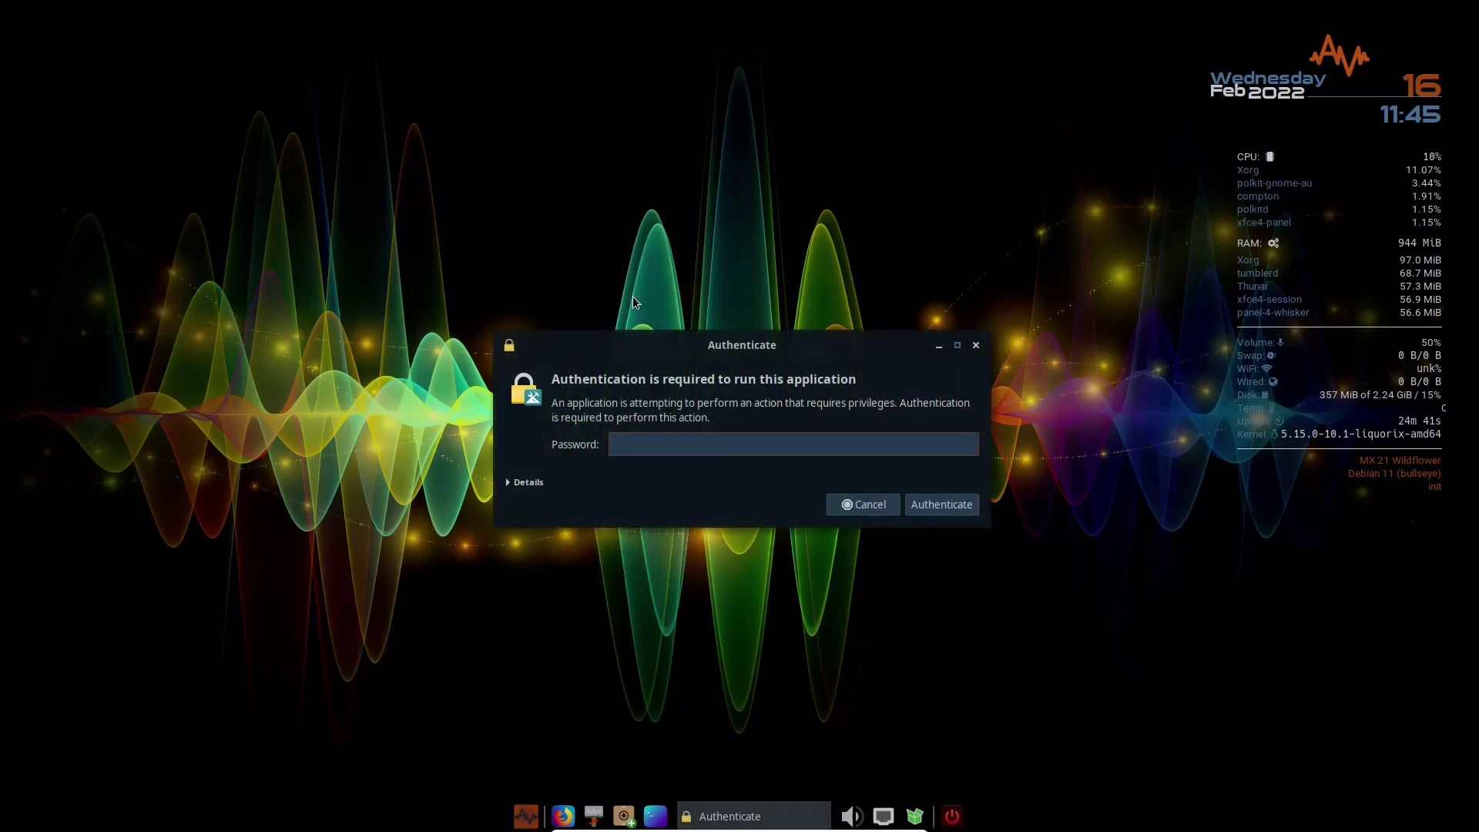
pyautogui.write('****')
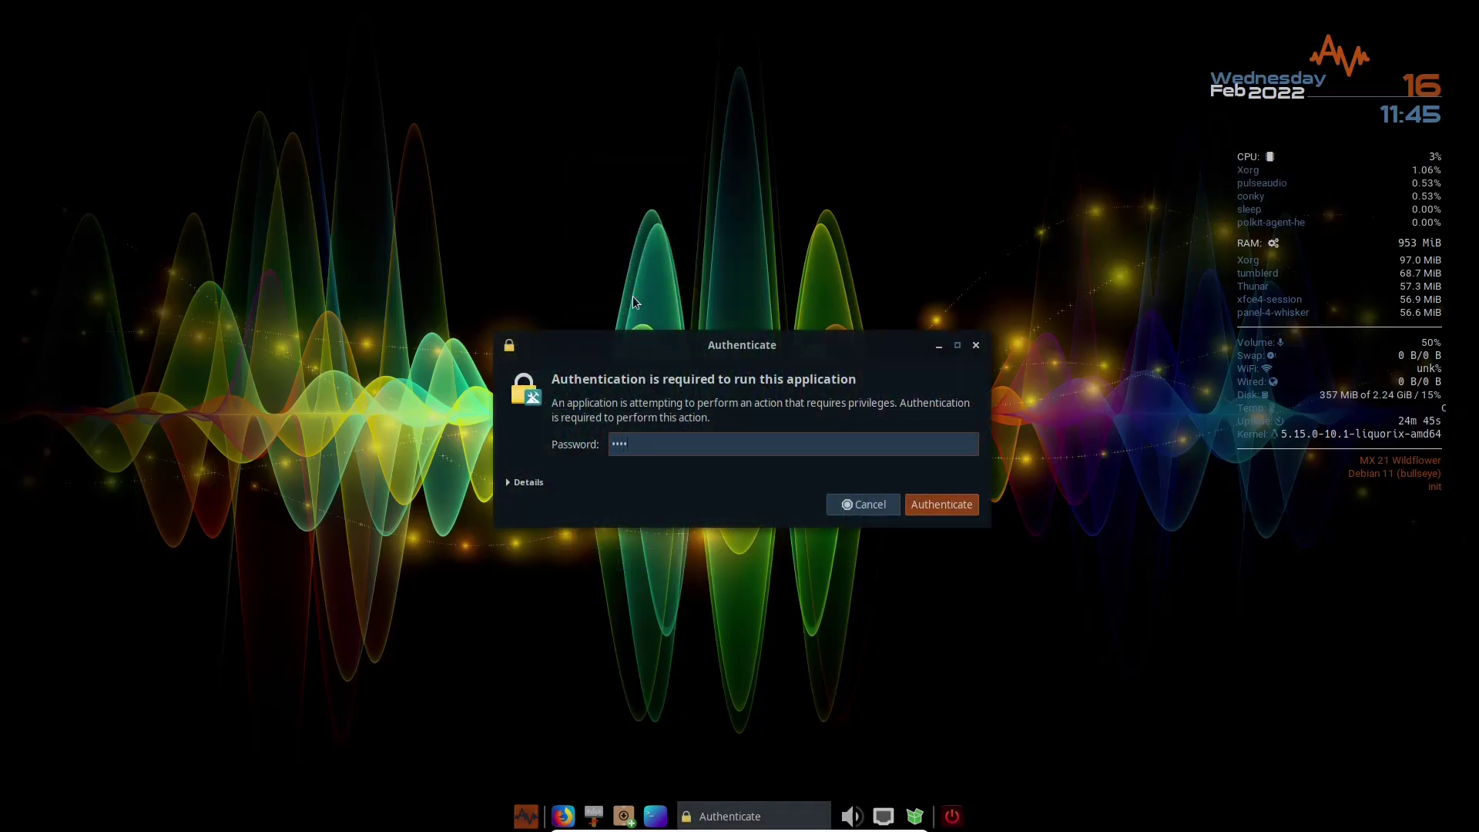
pyautogui.press('Return')
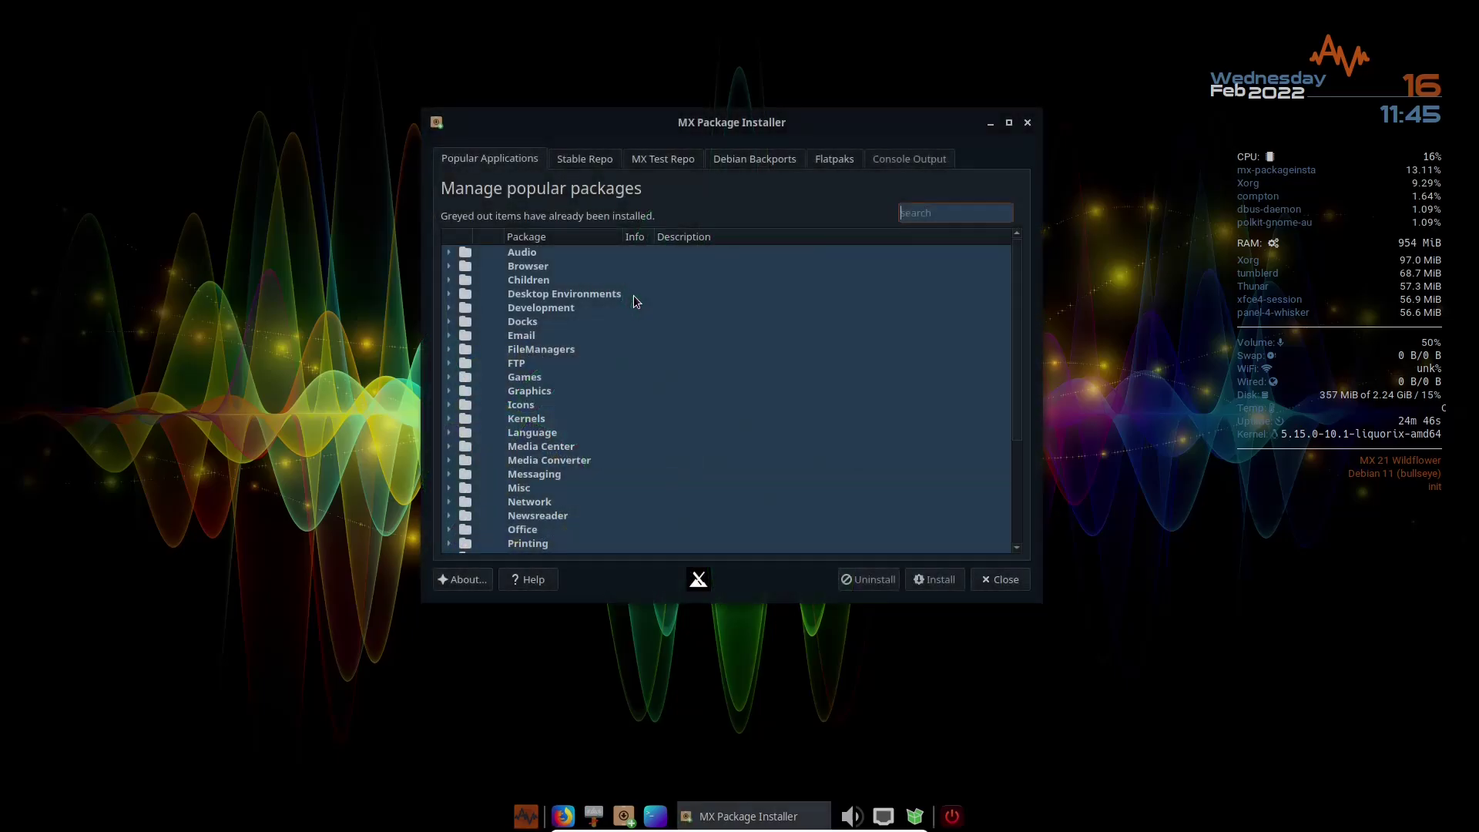
# Step: Maximize the installer and mark Asunder, MPD, Waterfox G3 and Chromium under Audio and Browser
pyautogui.click(1010, 123)
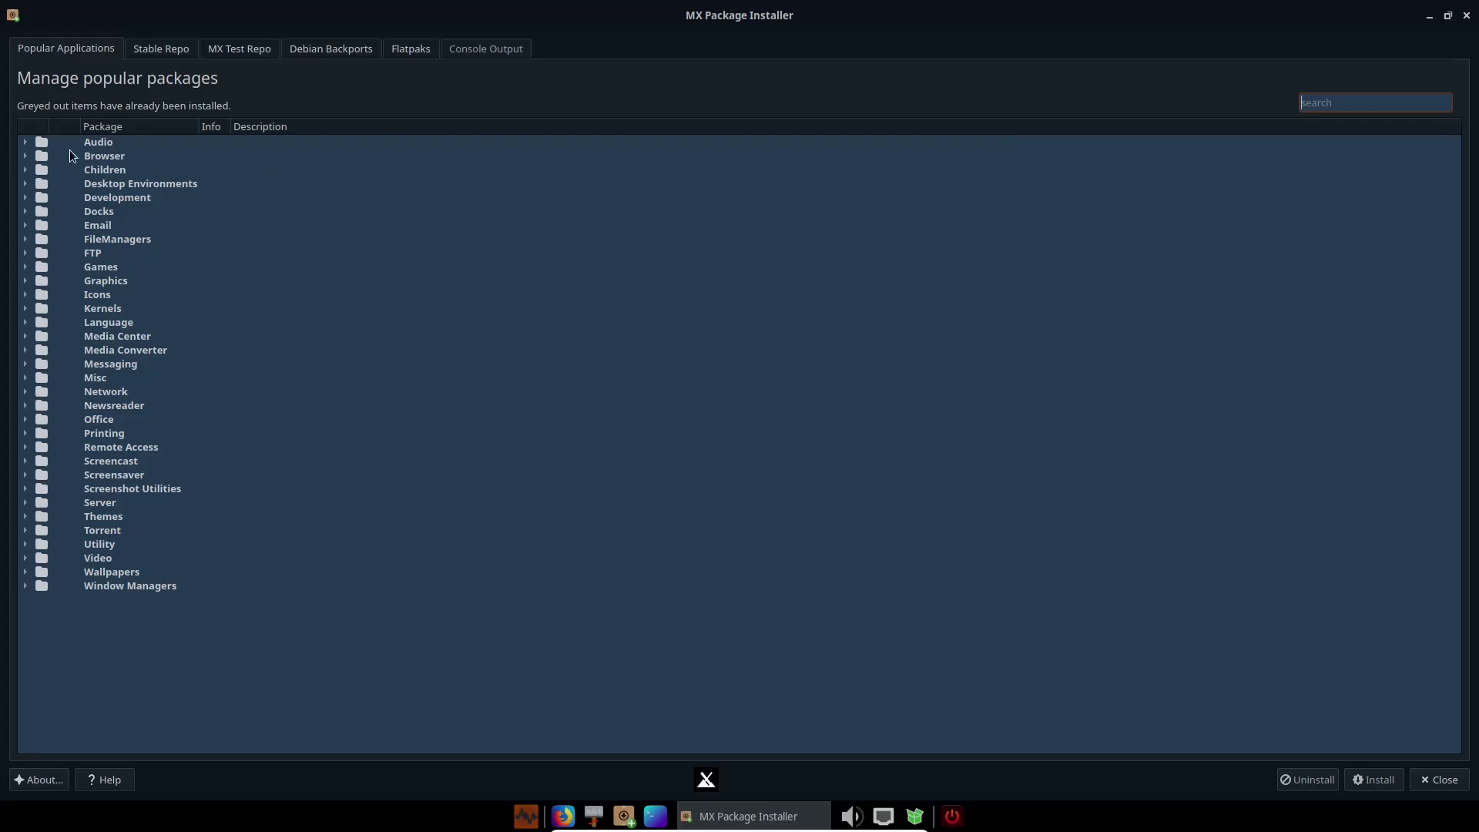
pyautogui.click(25, 142)
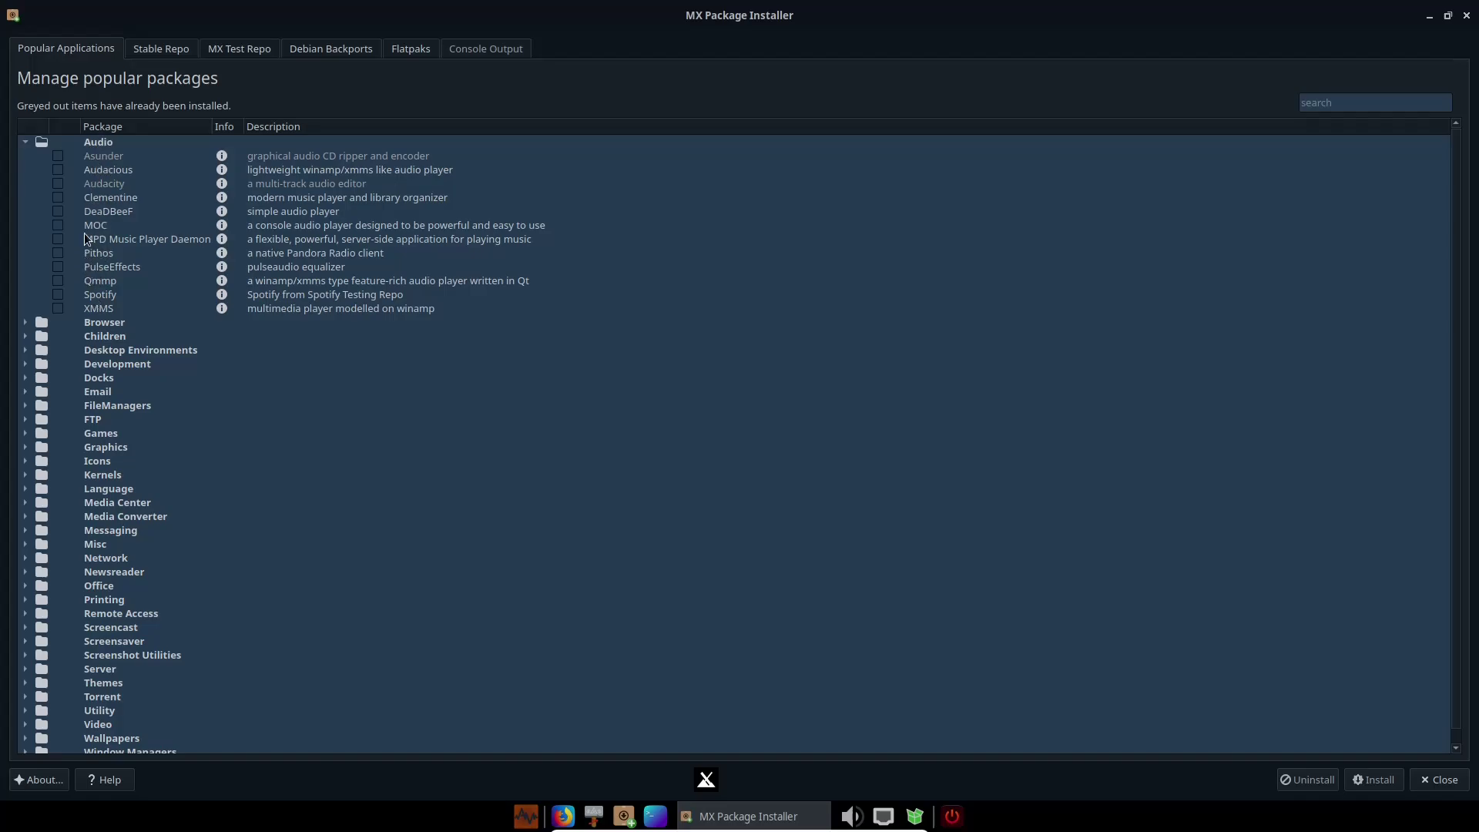
pyautogui.click(58, 155)
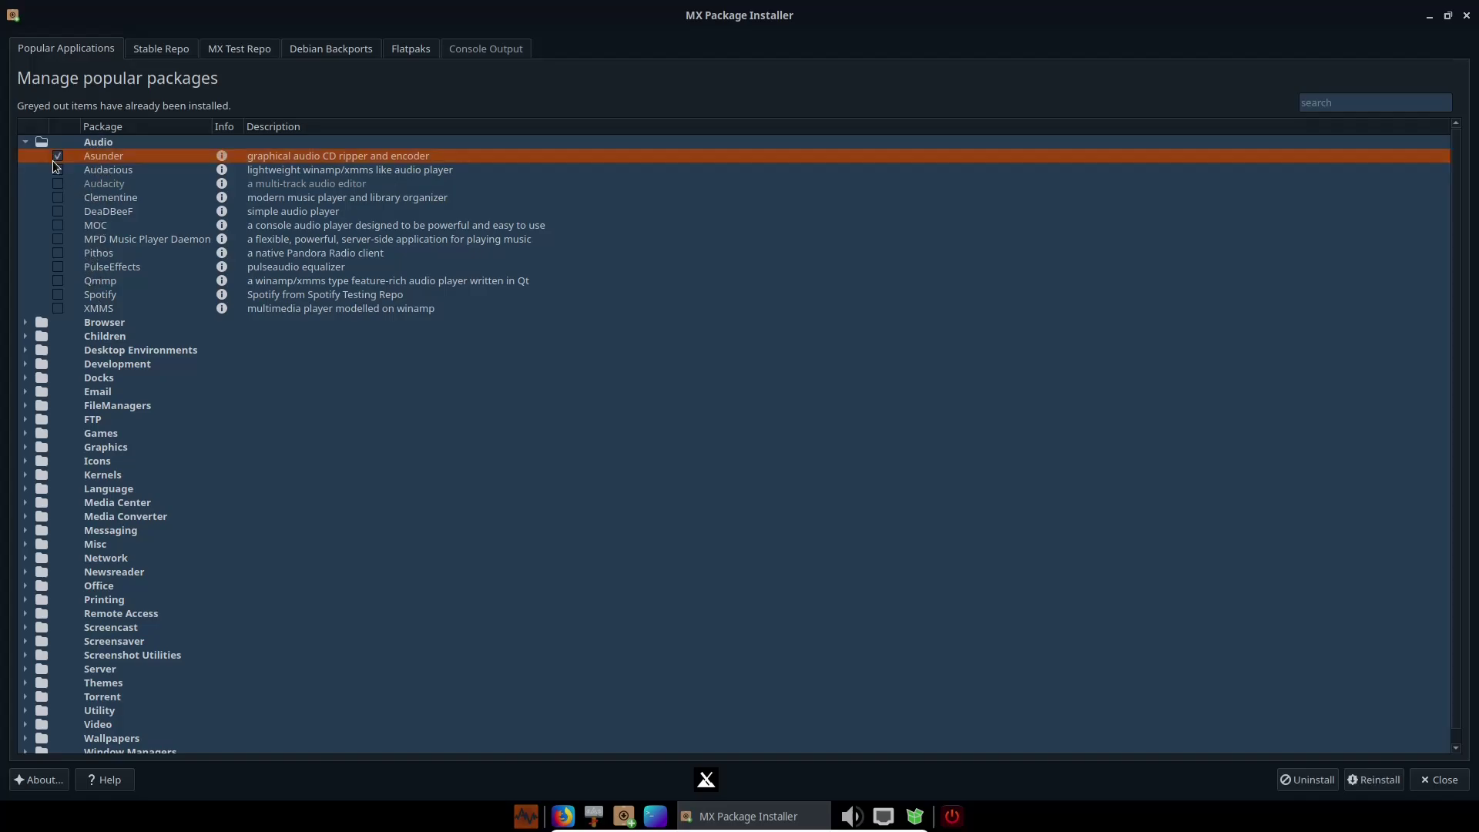
pyautogui.click(59, 239)
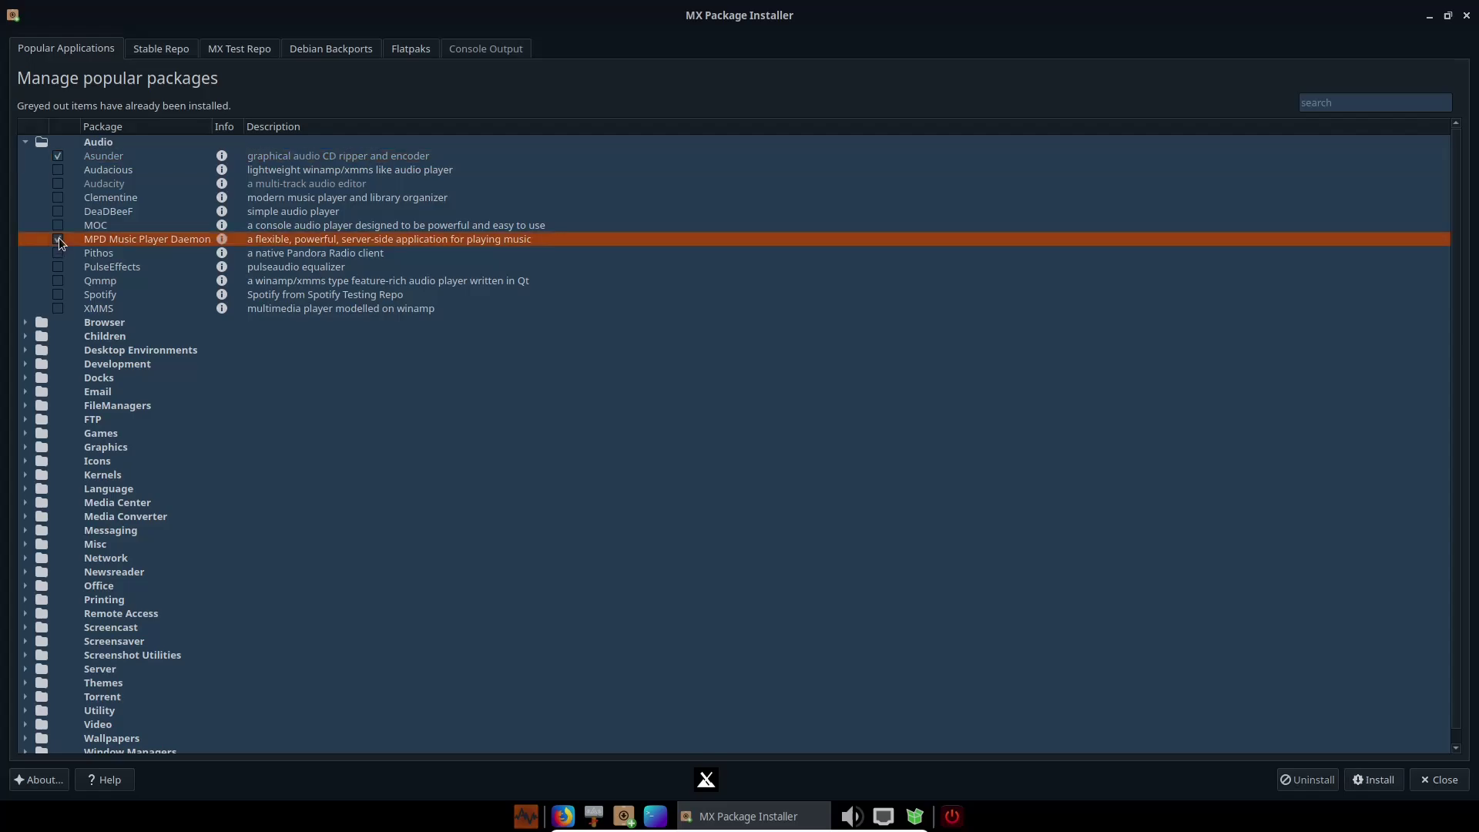
pyautogui.click(26, 143)
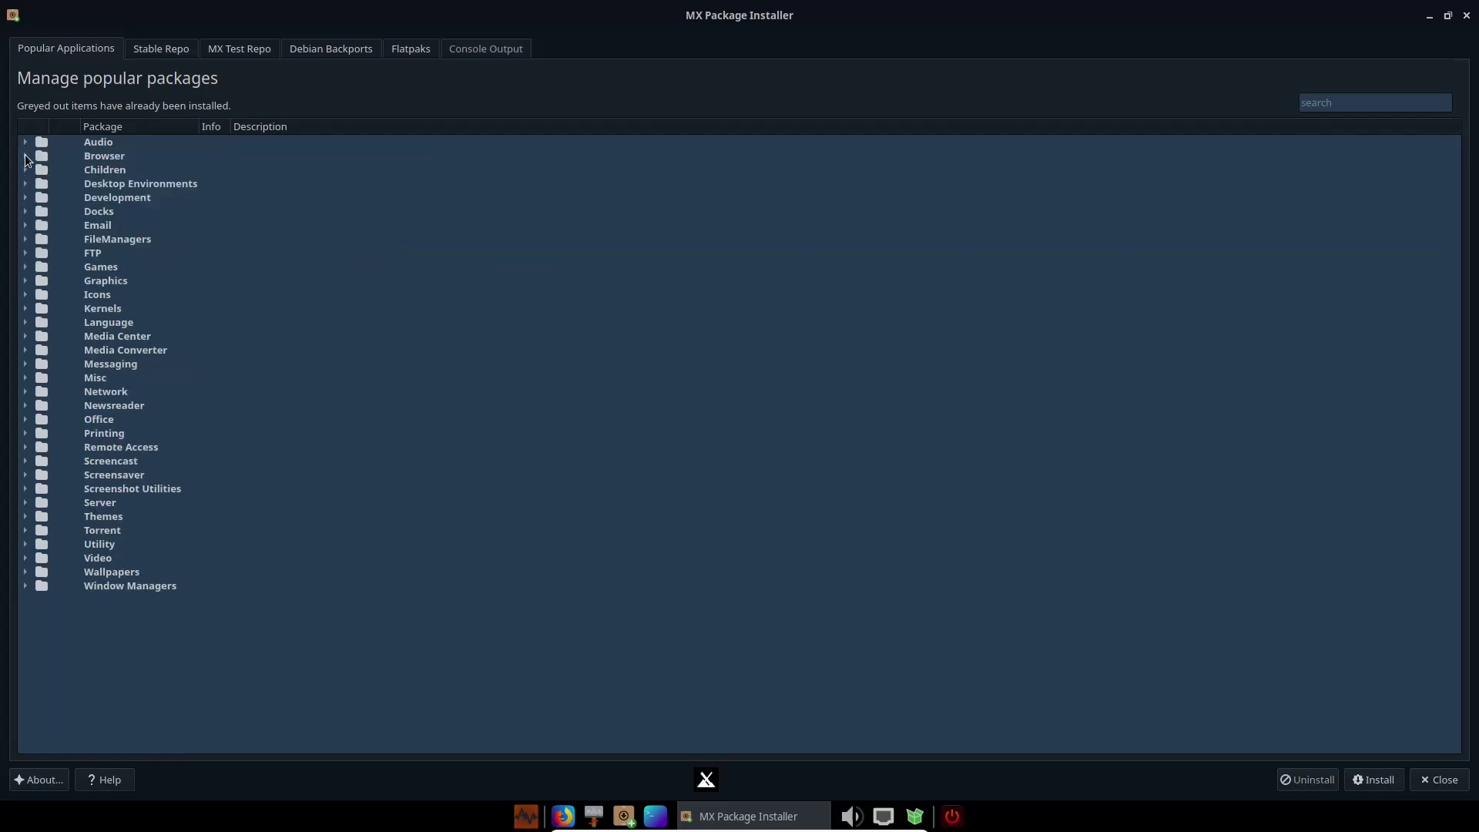
pyautogui.click(25, 156)
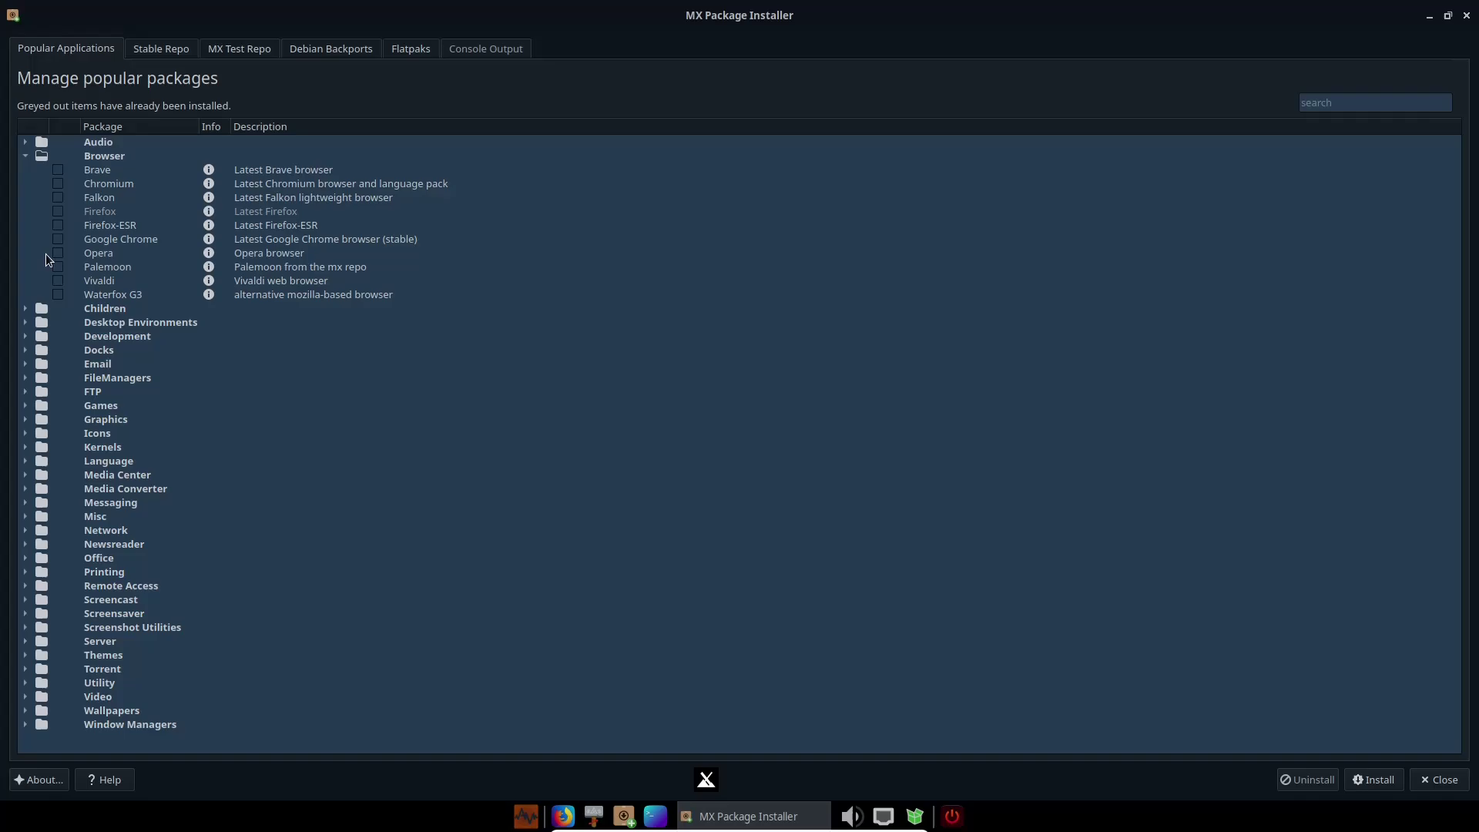
pyautogui.click(58, 294)
pyautogui.click(57, 184)
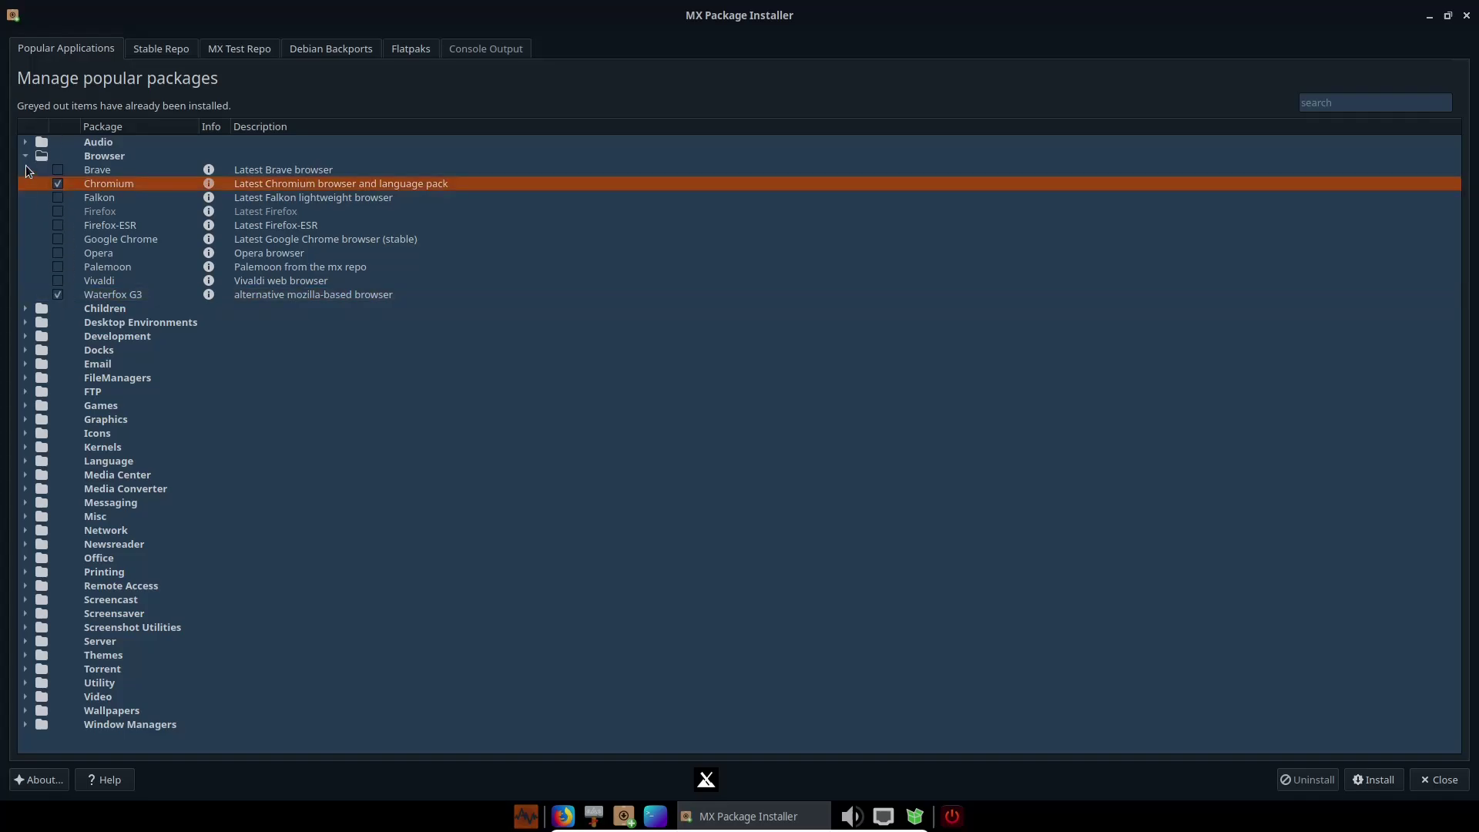
pyautogui.click(25, 156)
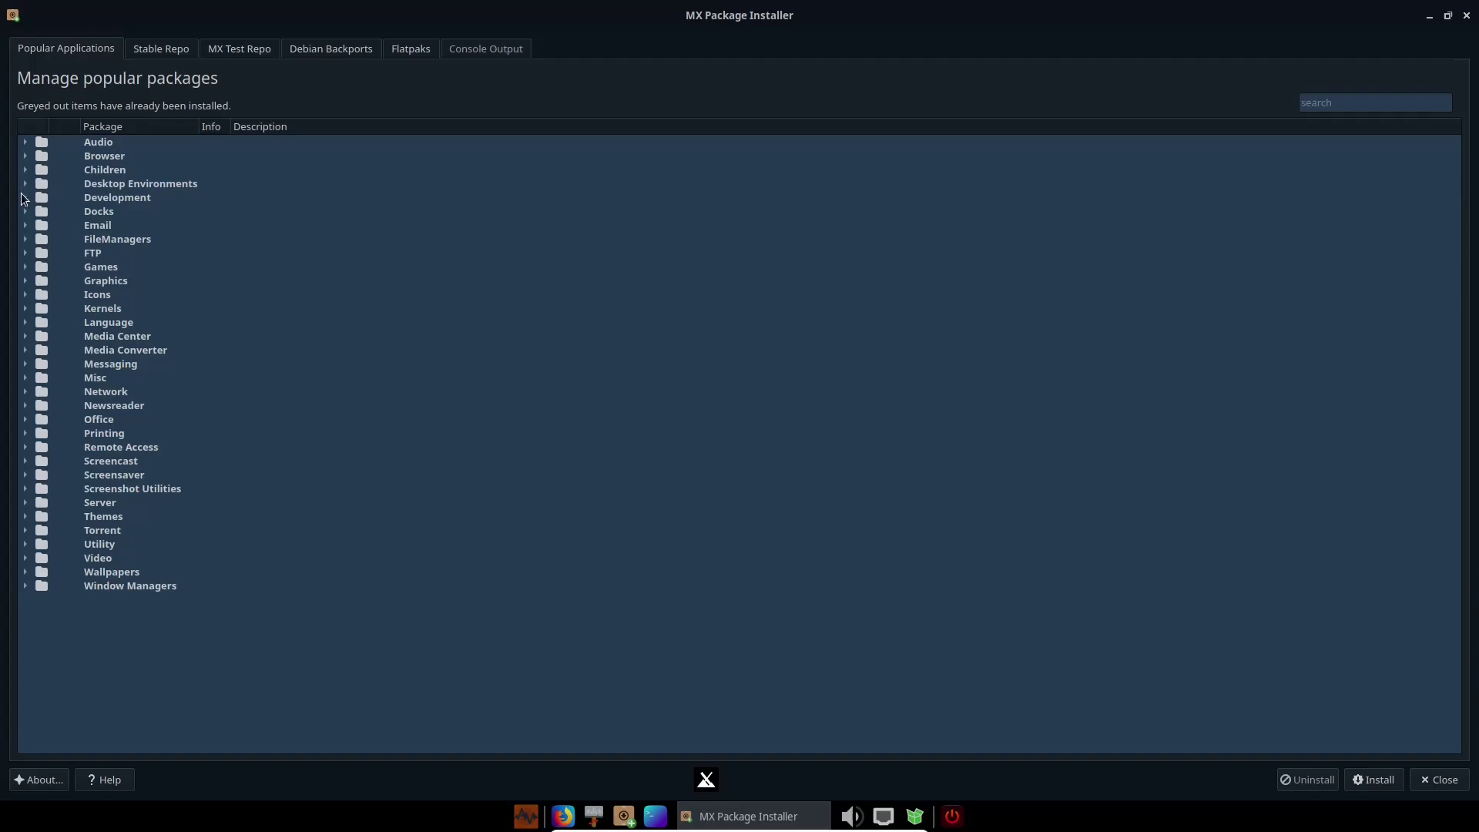
# Step: Mark Thunderbird and Nemo, then pick qBittorrent under Torrent and collapse that category
pyautogui.click(27, 225)
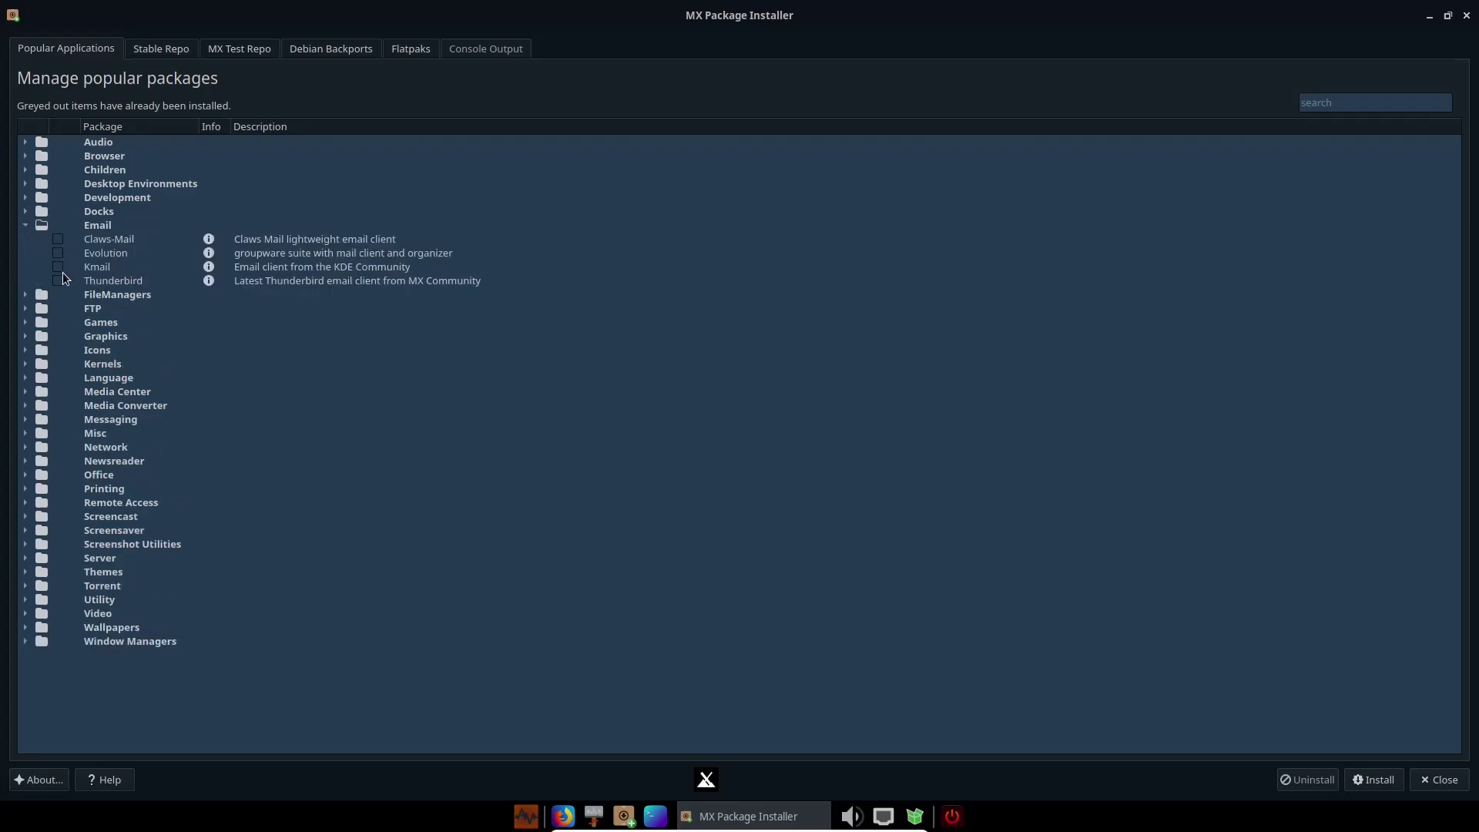
pyautogui.click(58, 281)
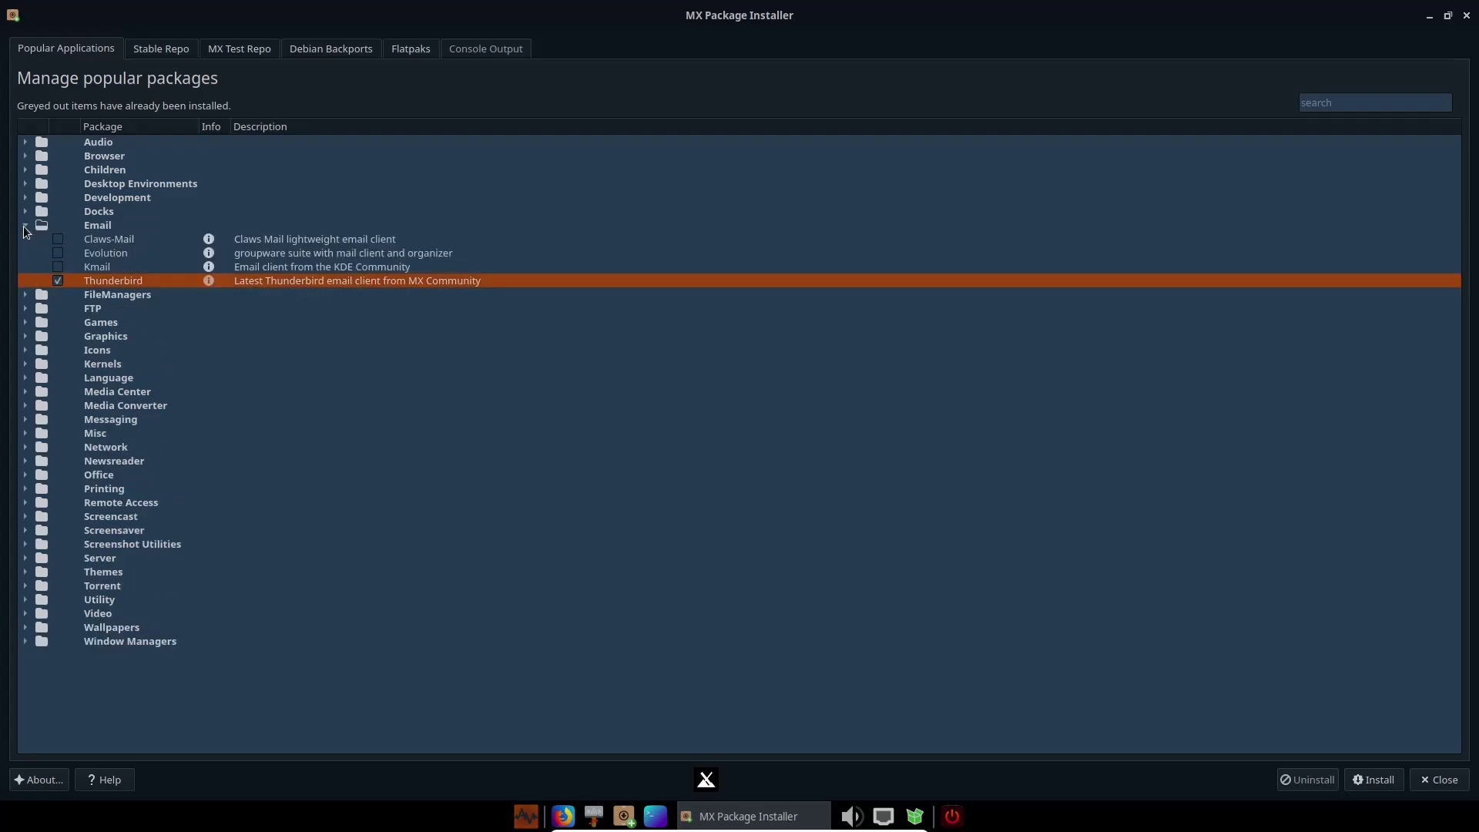
pyautogui.click(26, 225)
pyautogui.click(26, 239)
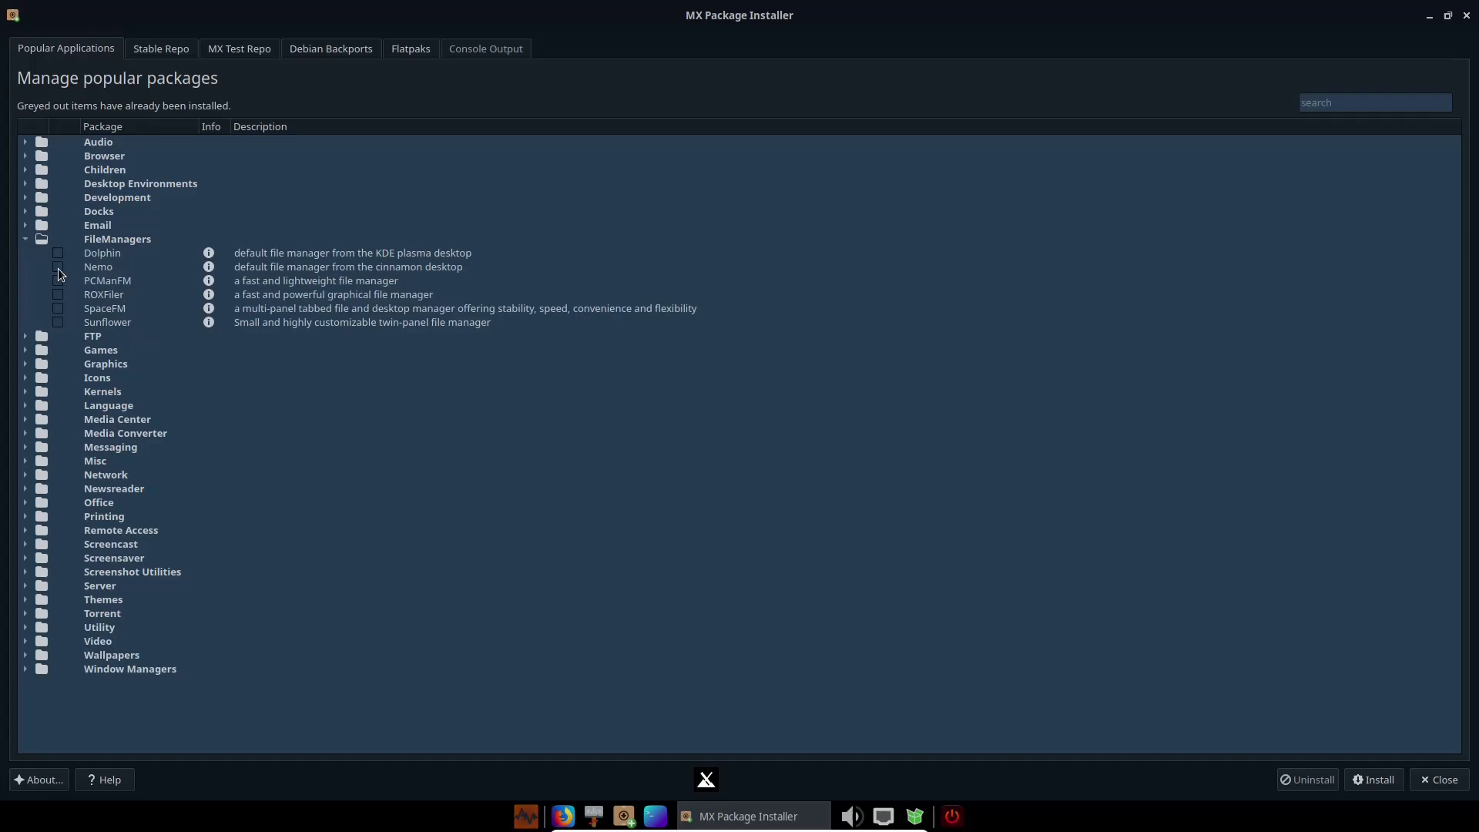
pyautogui.click(57, 268)
pyautogui.click(26, 239)
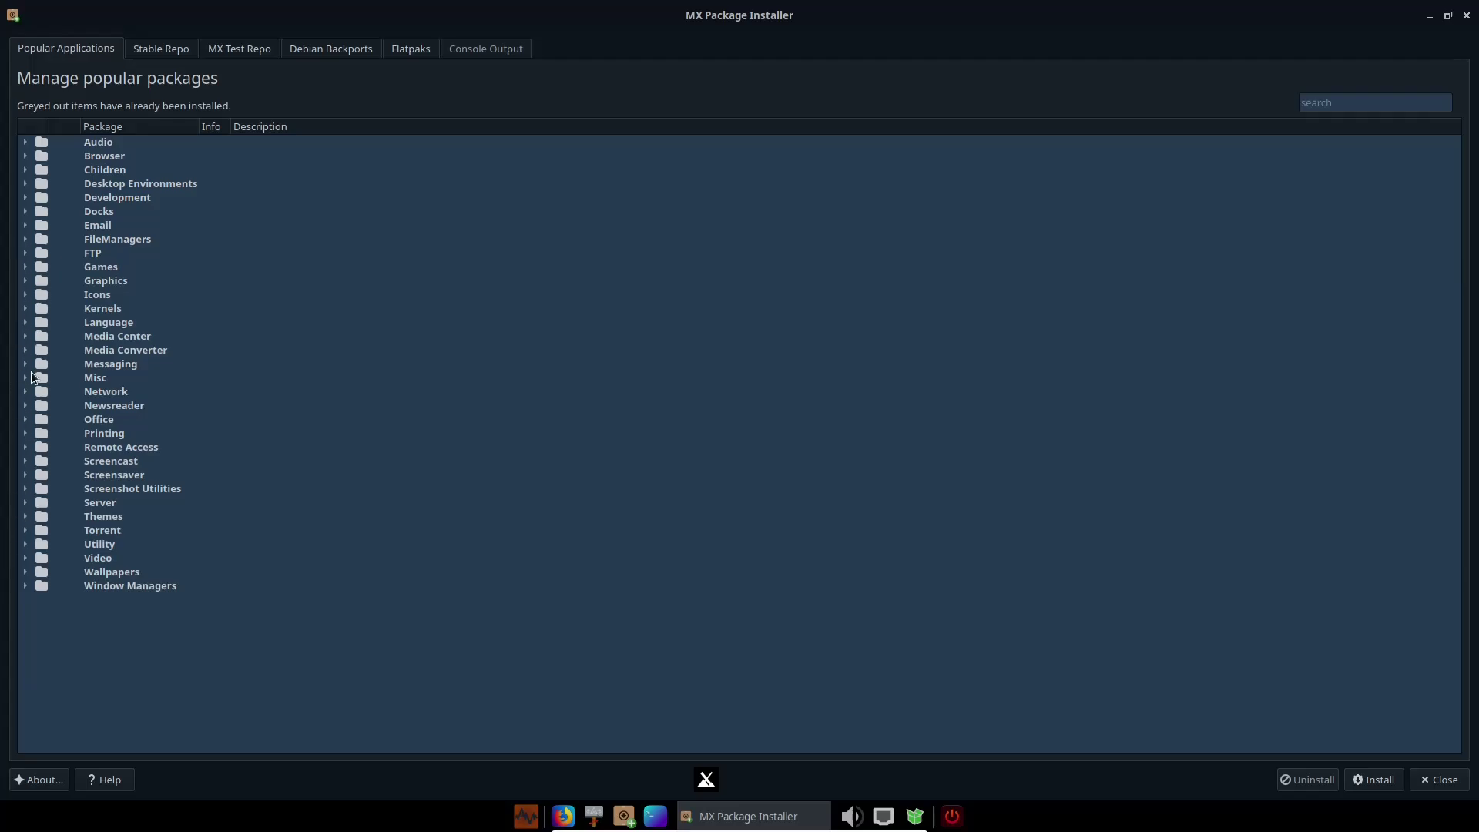
pyautogui.click(25, 530)
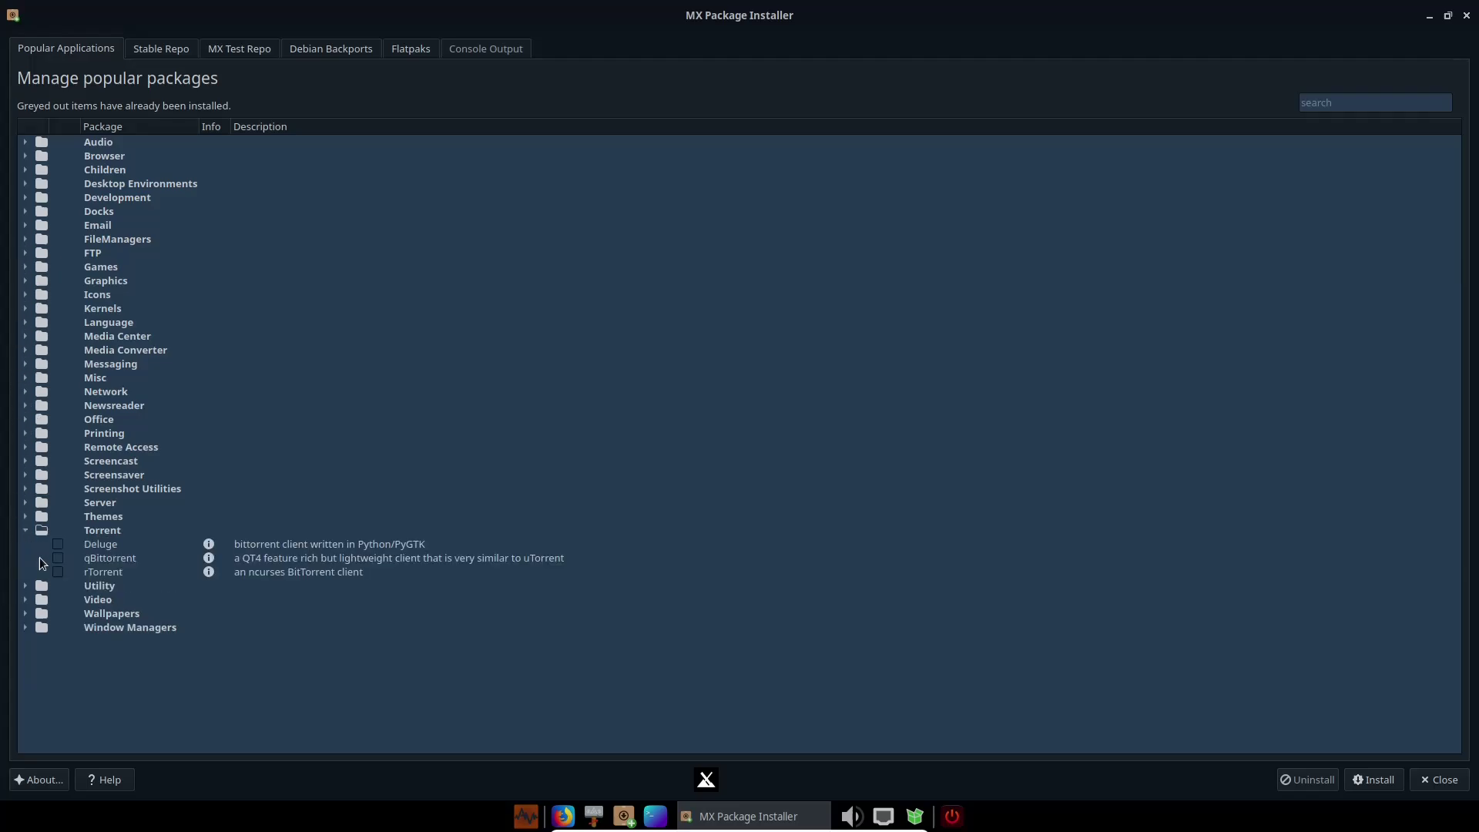
pyautogui.click(50, 556)
pyautogui.click(25, 530)
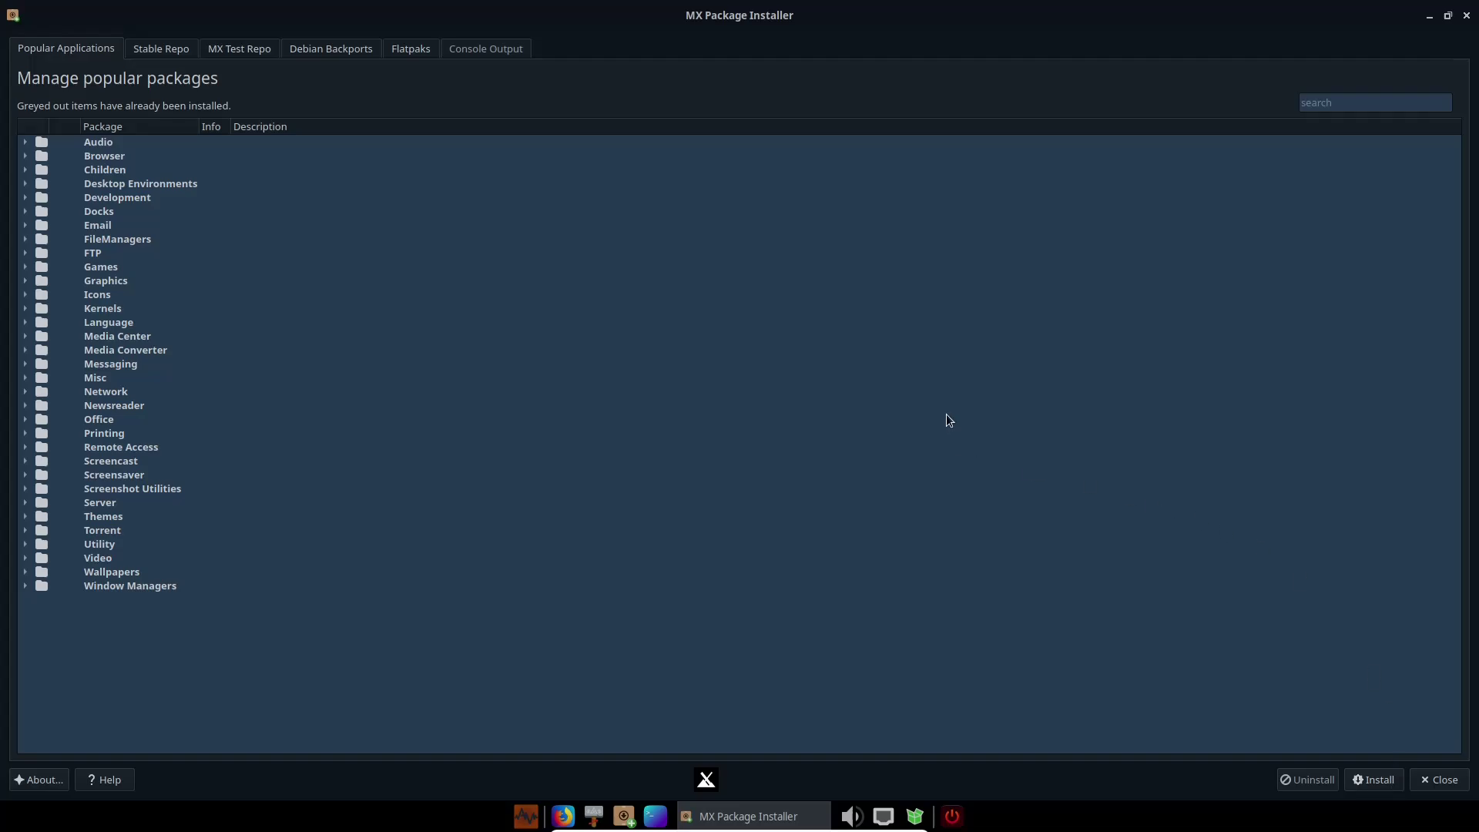
# Step: Browse the Stable Repo list of 60375 packages
pyautogui.click(157, 53)
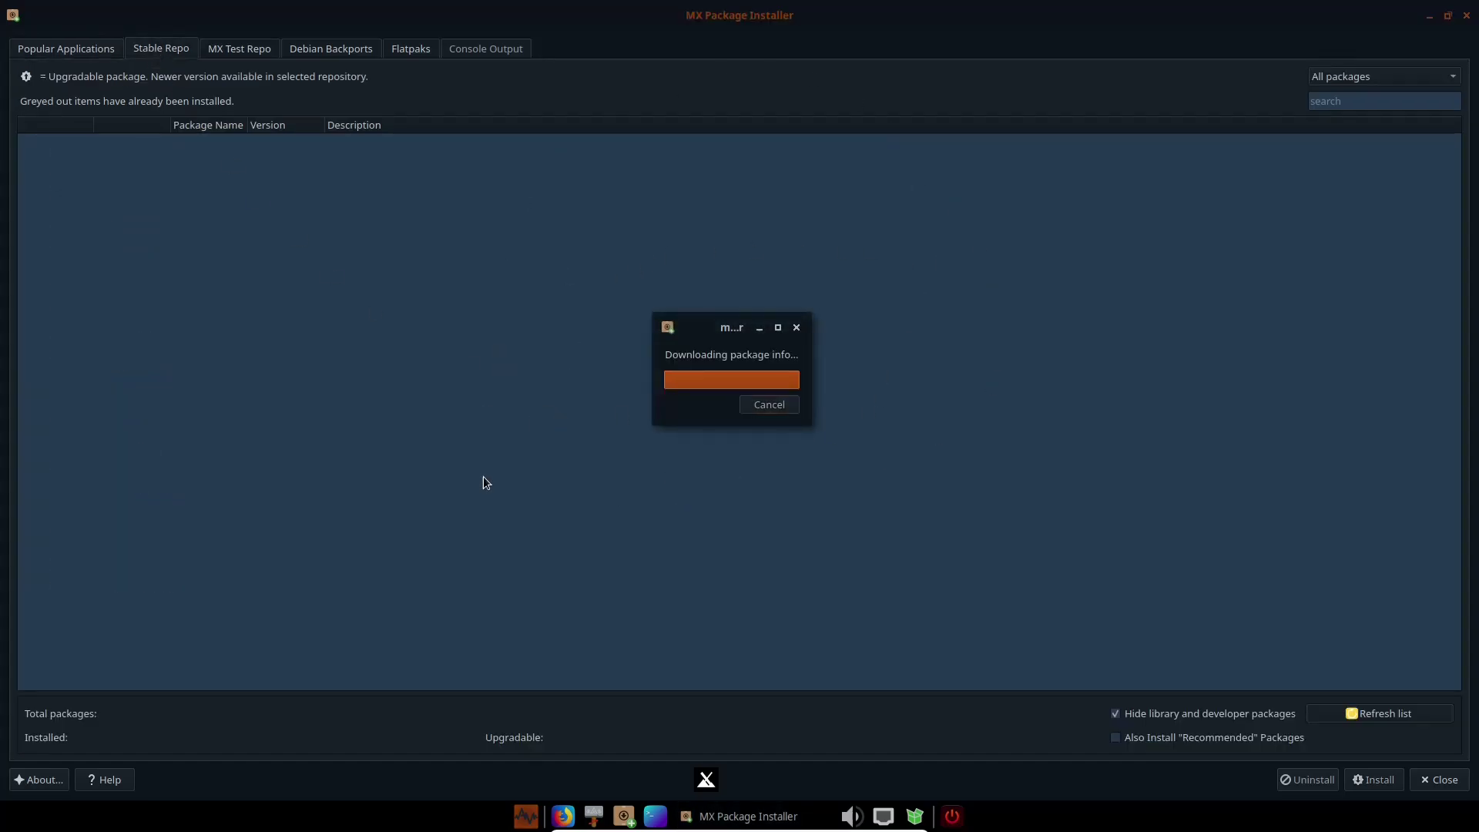
pyautogui.scroll(-2, 370, 320)
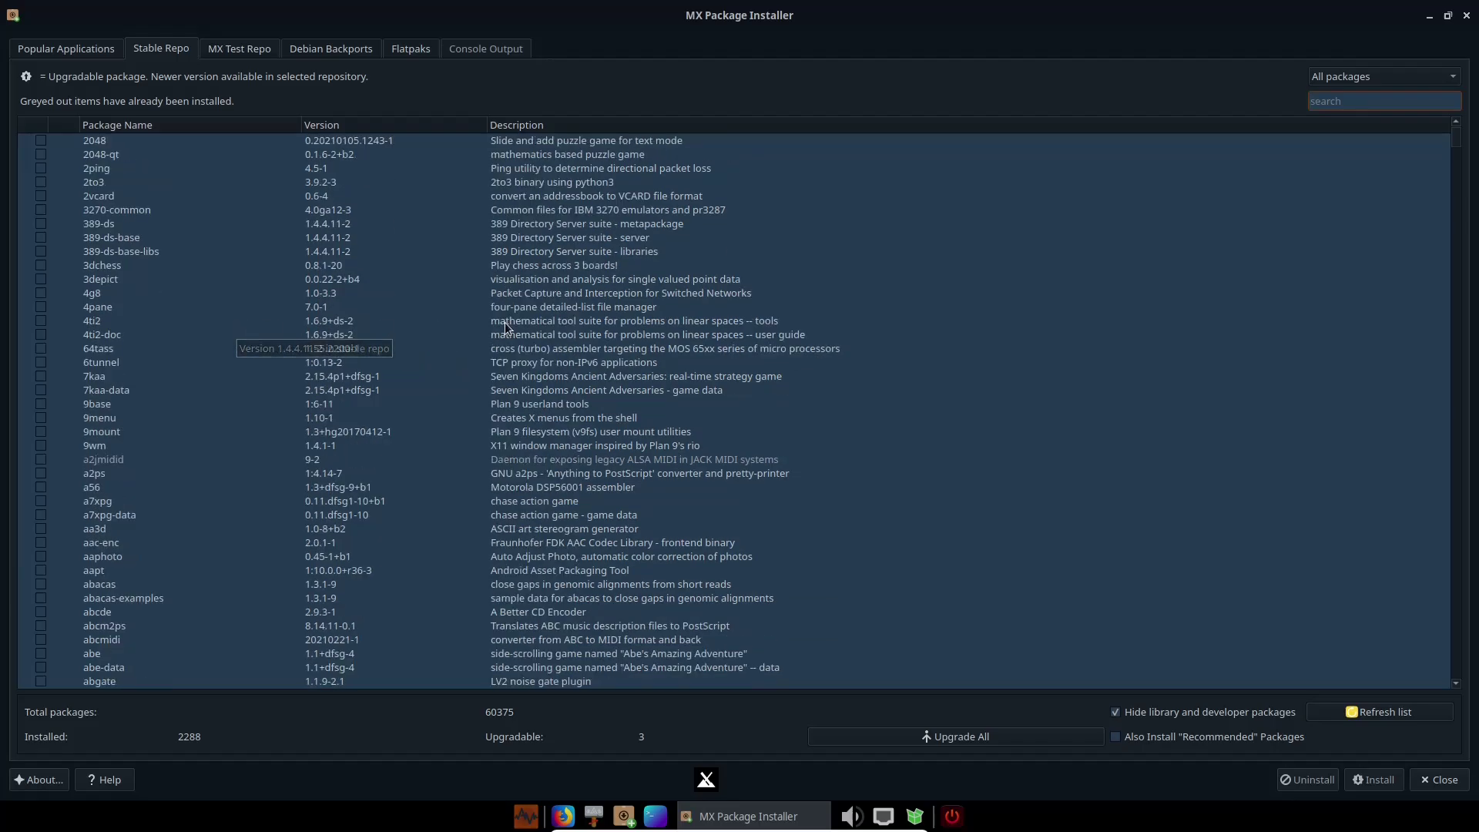
pyautogui.scroll(2, 319, 485)
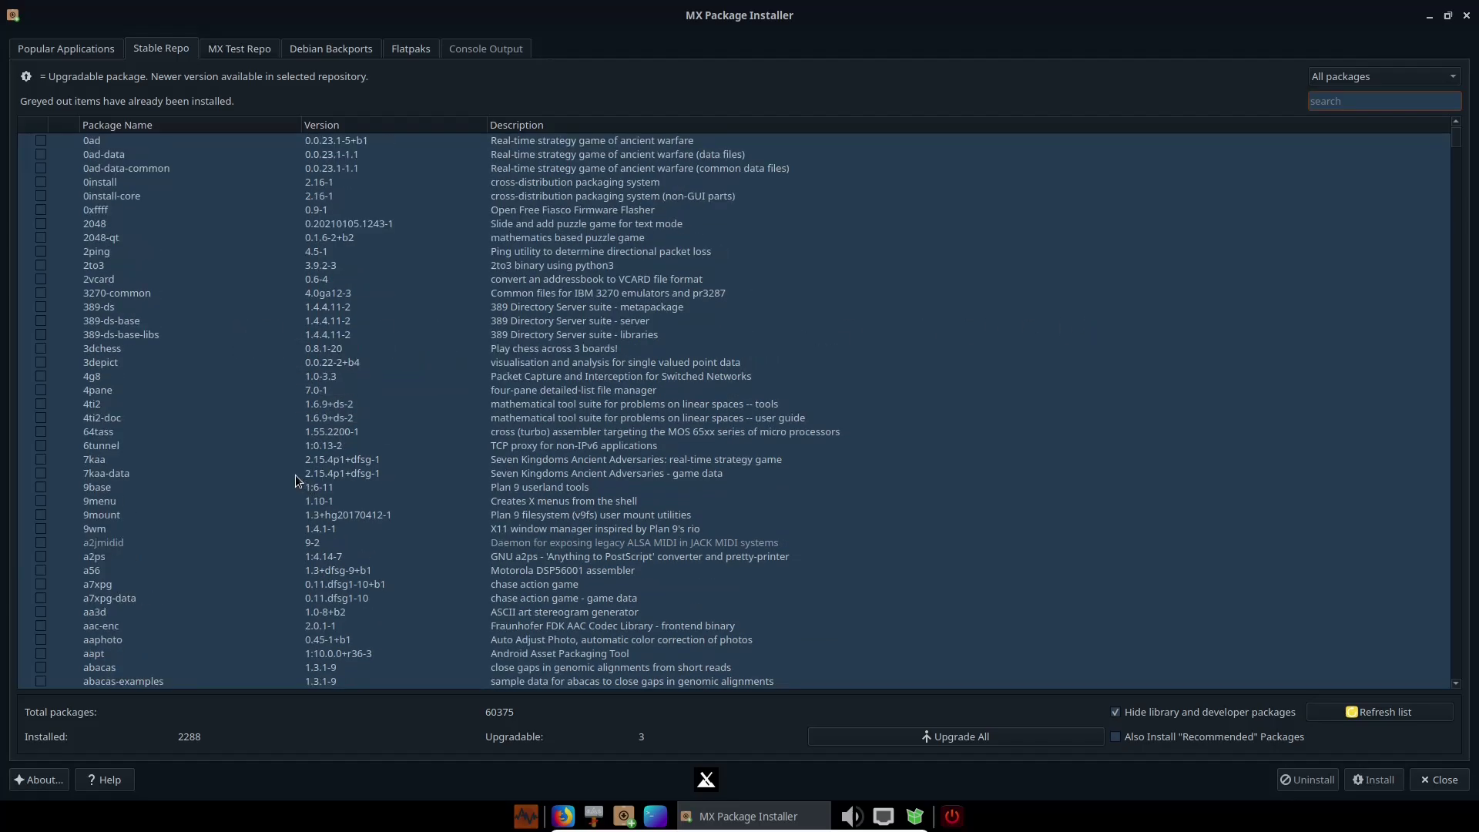
# Step: Load the MX Test Repo list of 644 packages, dismissing its warning, and scroll through it
pyautogui.click(236, 49)
pyautogui.click(885, 430)
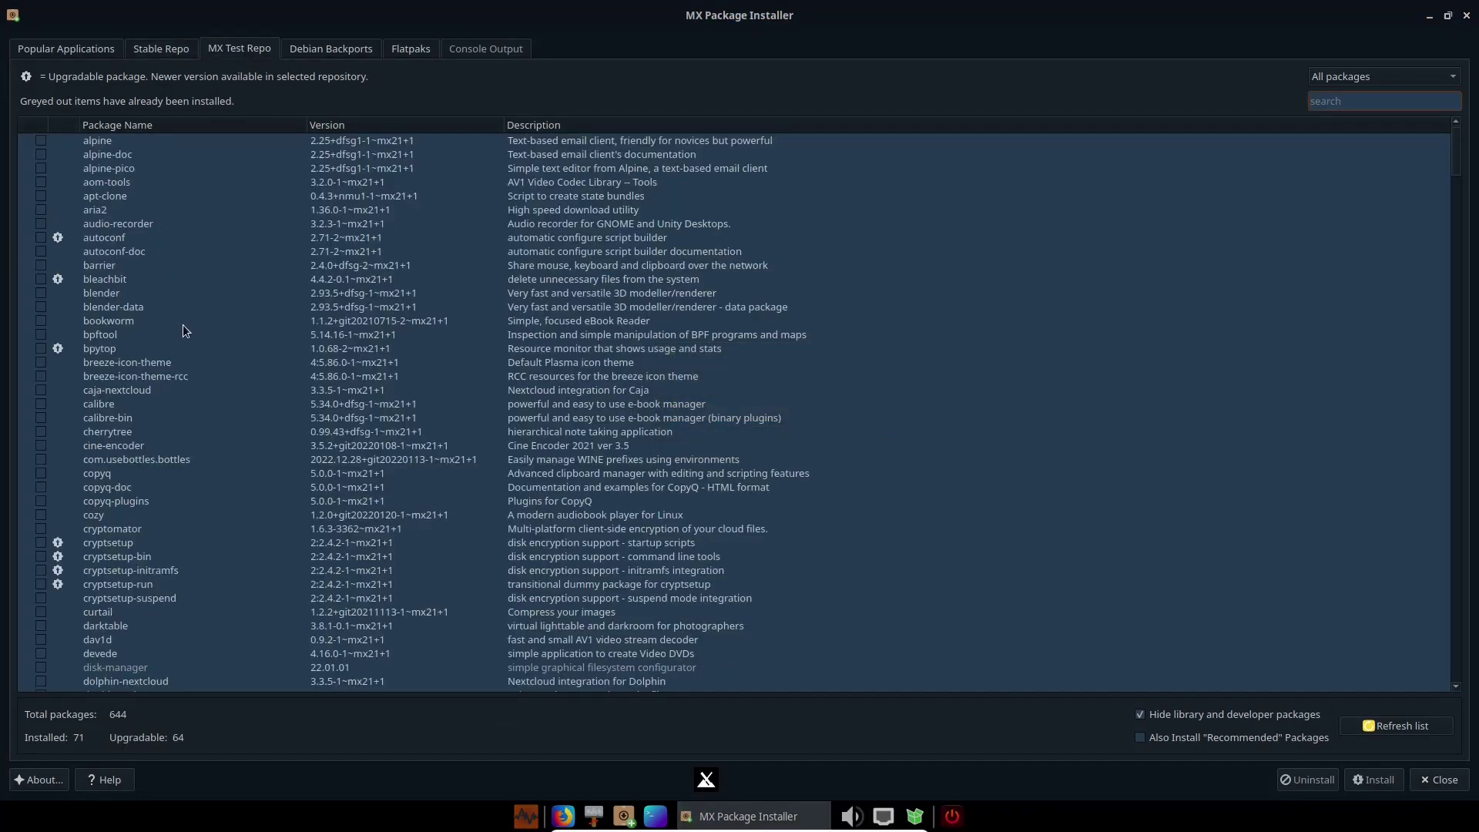
pyautogui.scroll(-5, 197, 344)
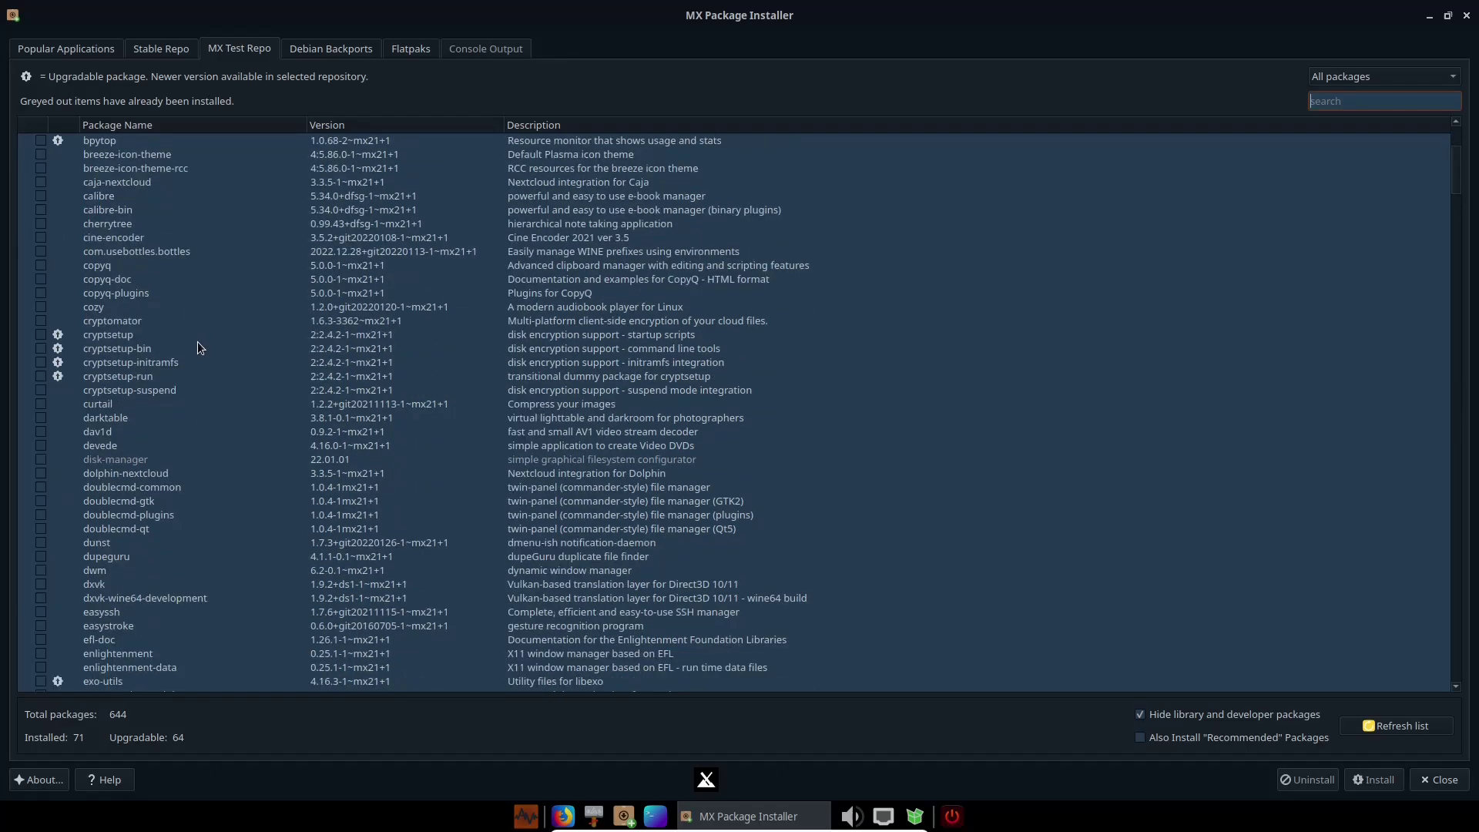
pyautogui.scroll(5, 197, 348)
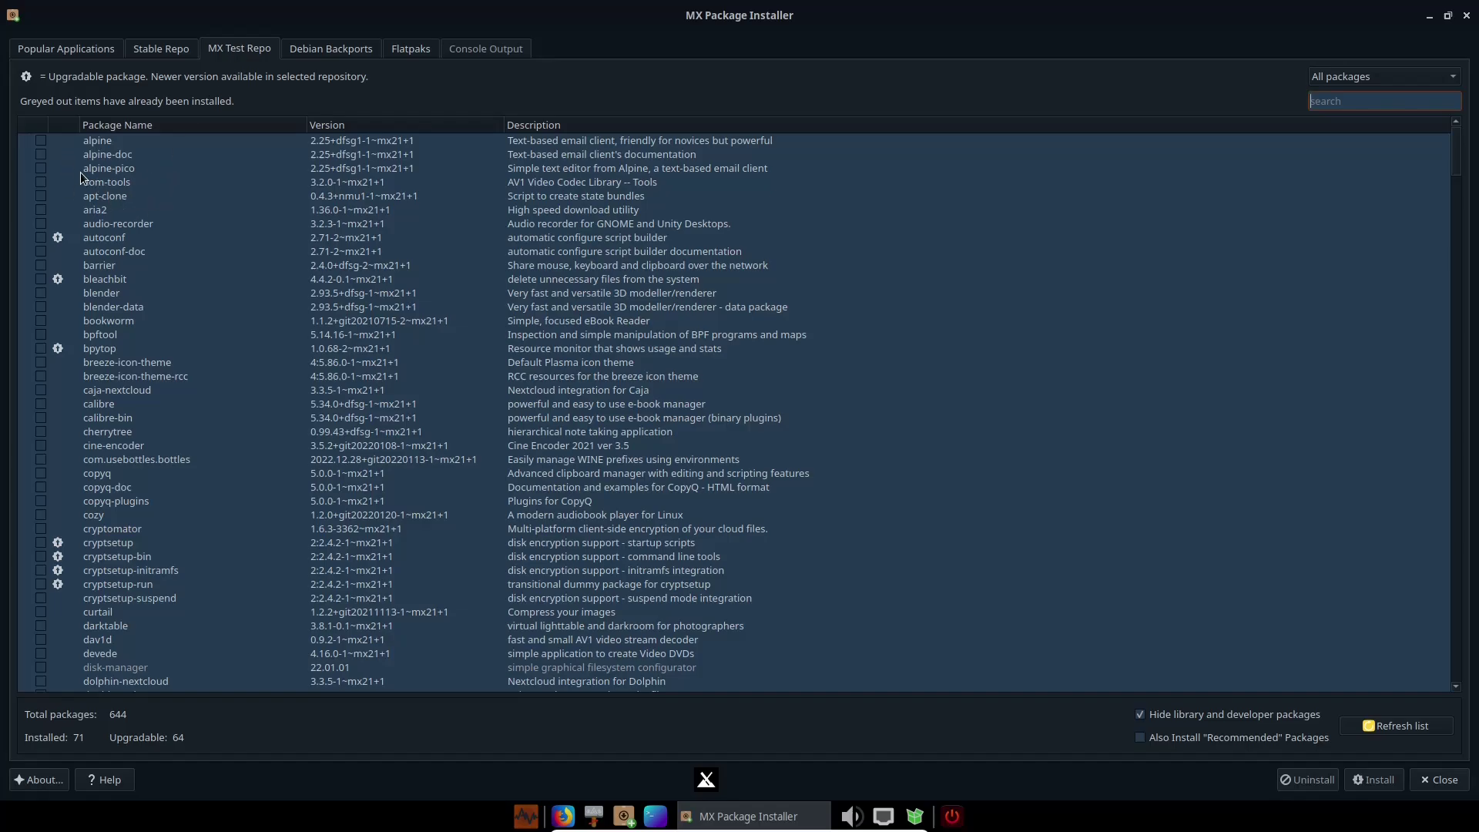
# Step: Show the 1567 Debian Backports packages after dismissing the backports warning
pyautogui.click(337, 51)
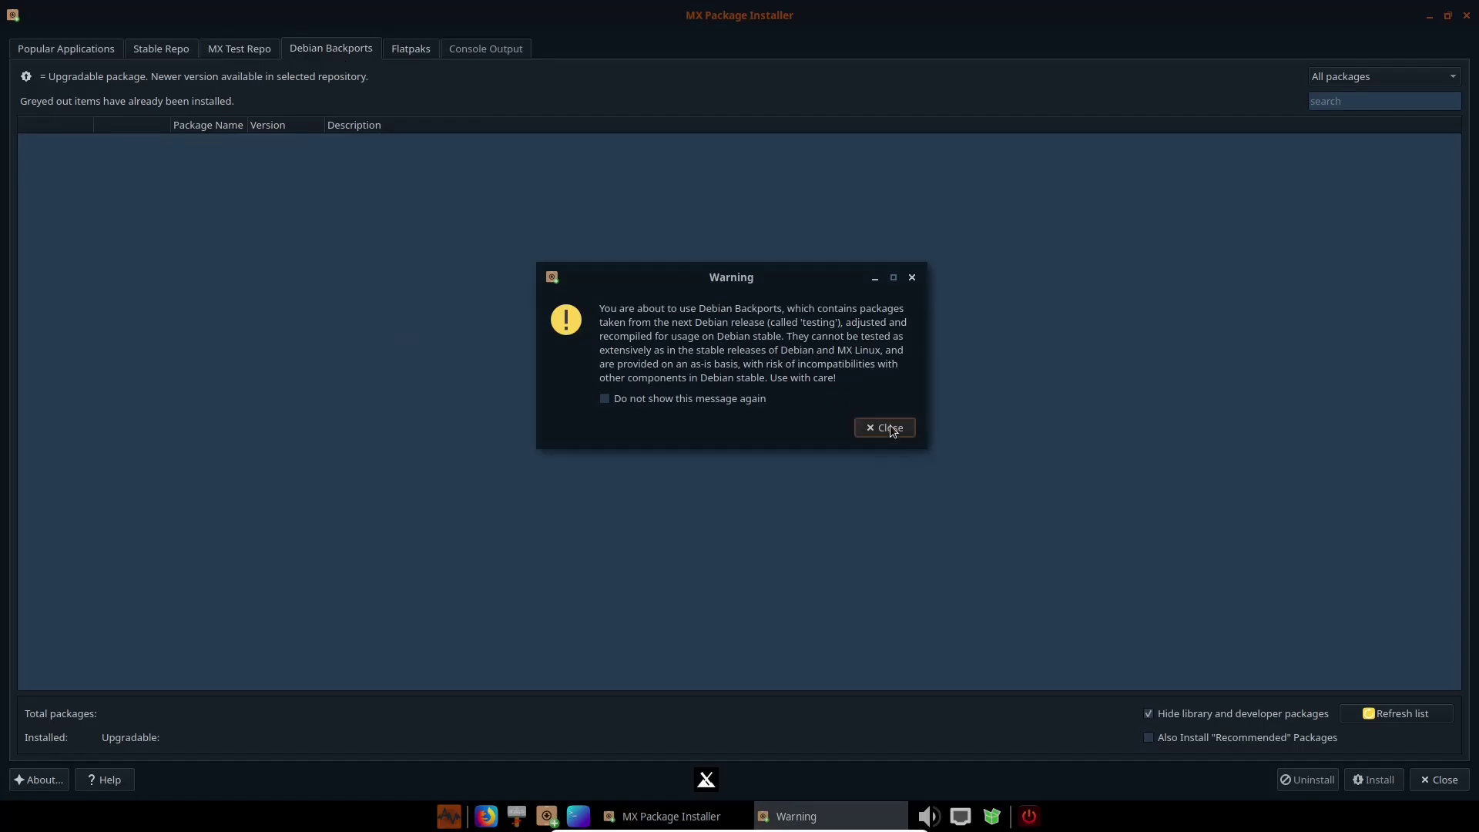
pyautogui.click(890, 428)
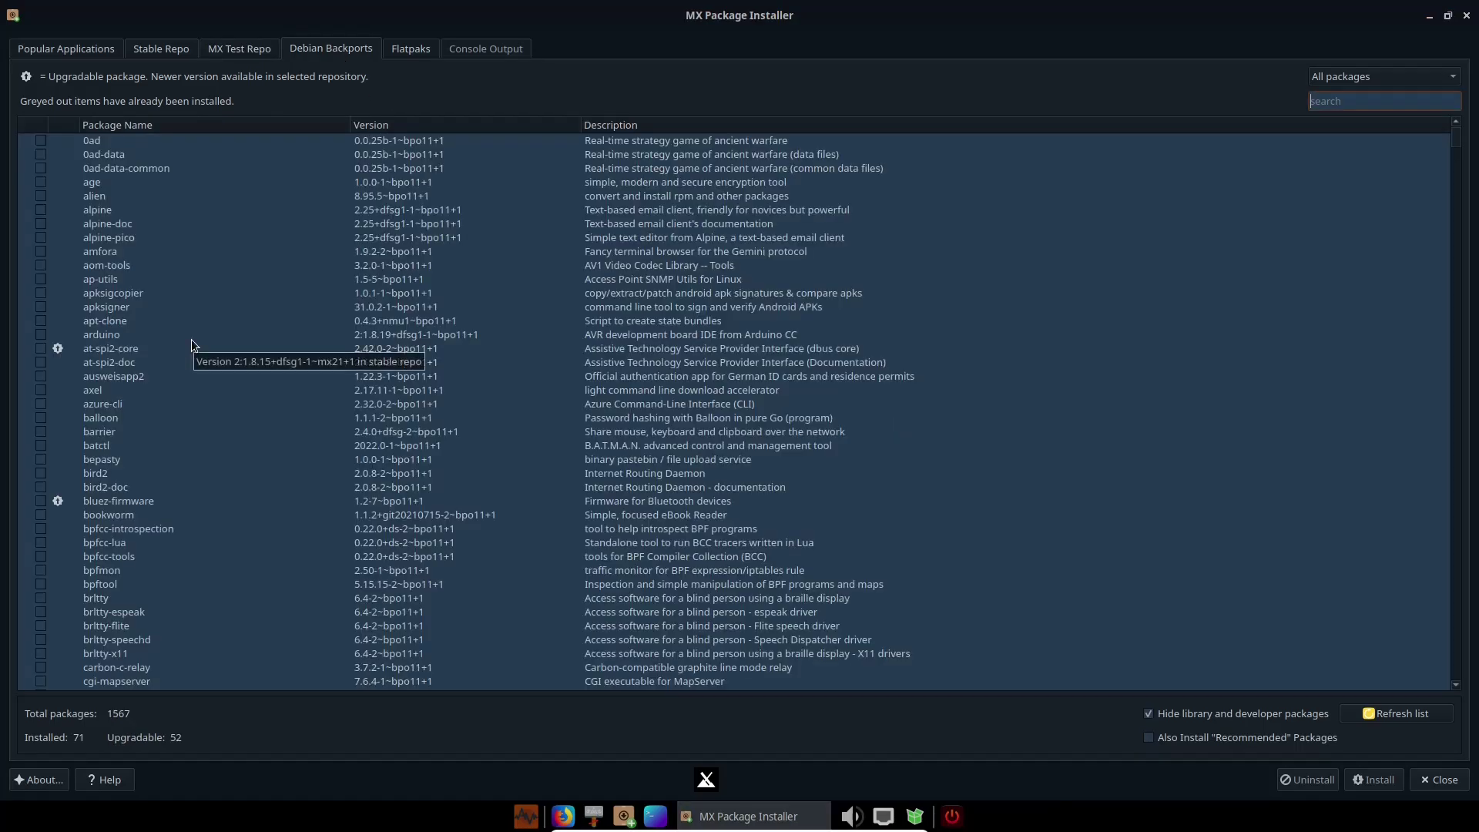
pyautogui.scroll(-5, 192, 347)
pyautogui.scroll(5, 191, 347)
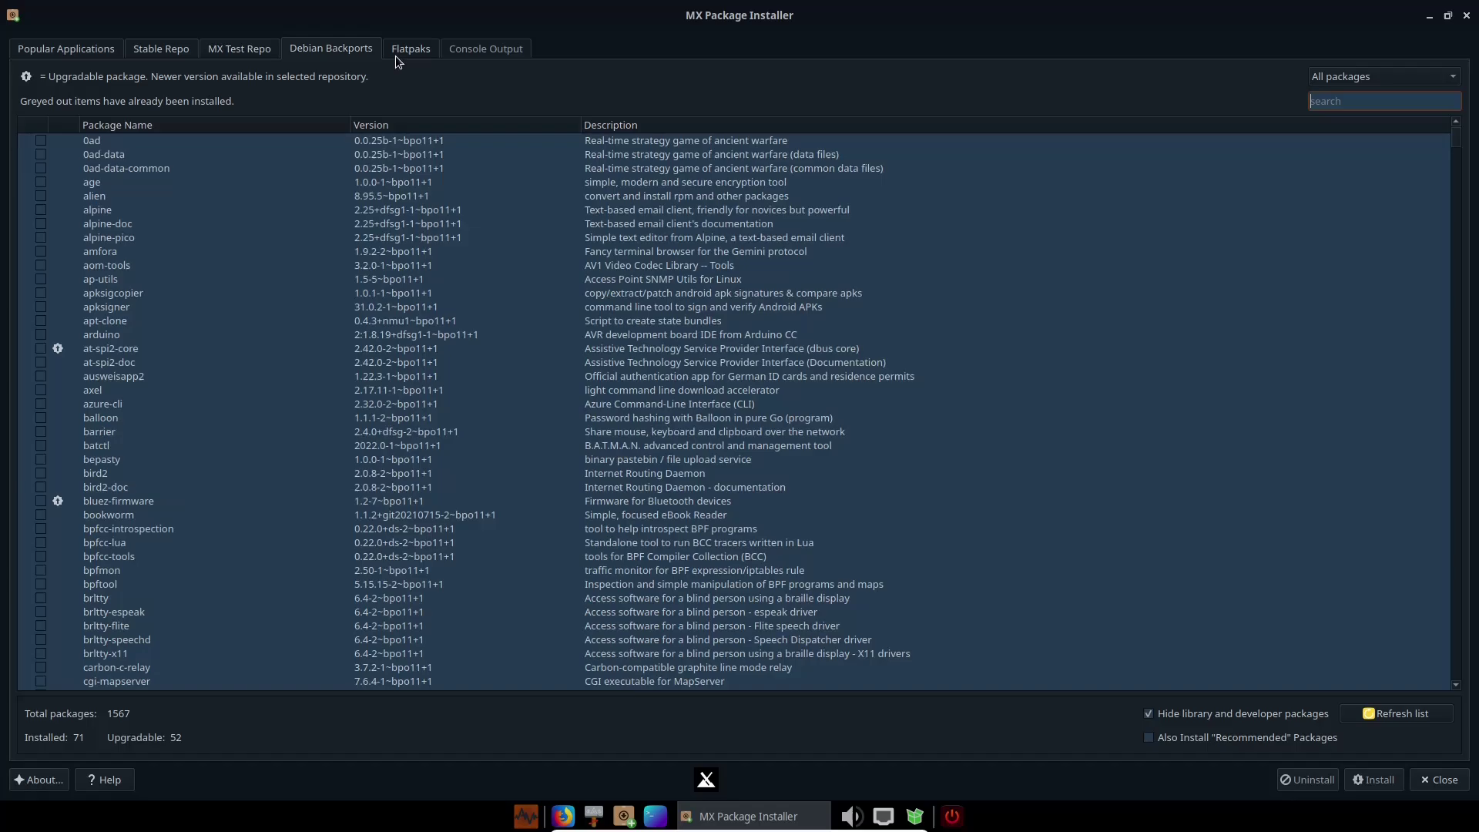
# Step: Load the 1524 Flathub Flatpak apps, accepting the warning and the administrator password
pyautogui.click(409, 48)
pyautogui.click(863, 413)
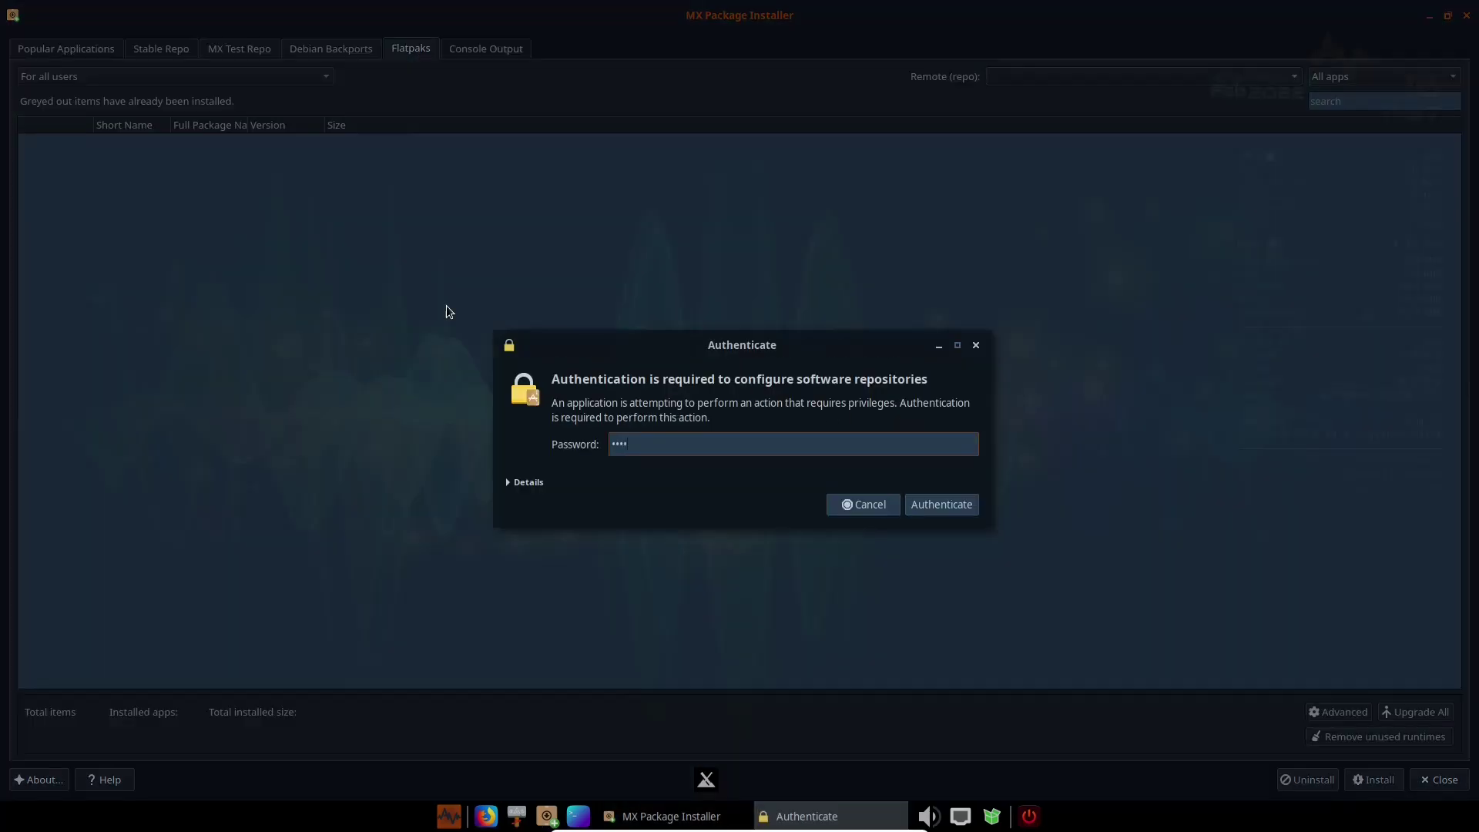
pyautogui.press('Return')
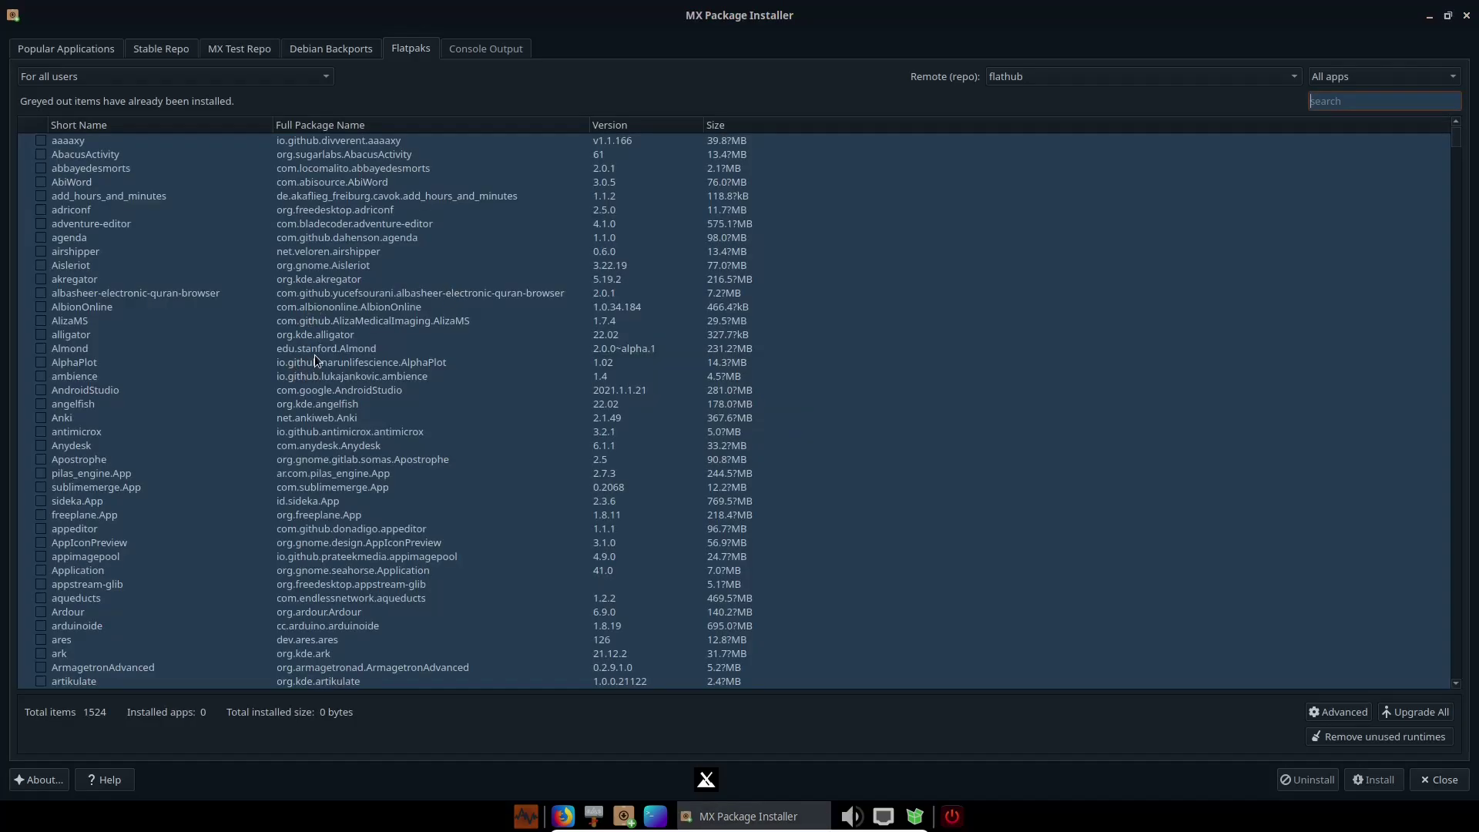
pyautogui.scroll(-2, 229, 382)
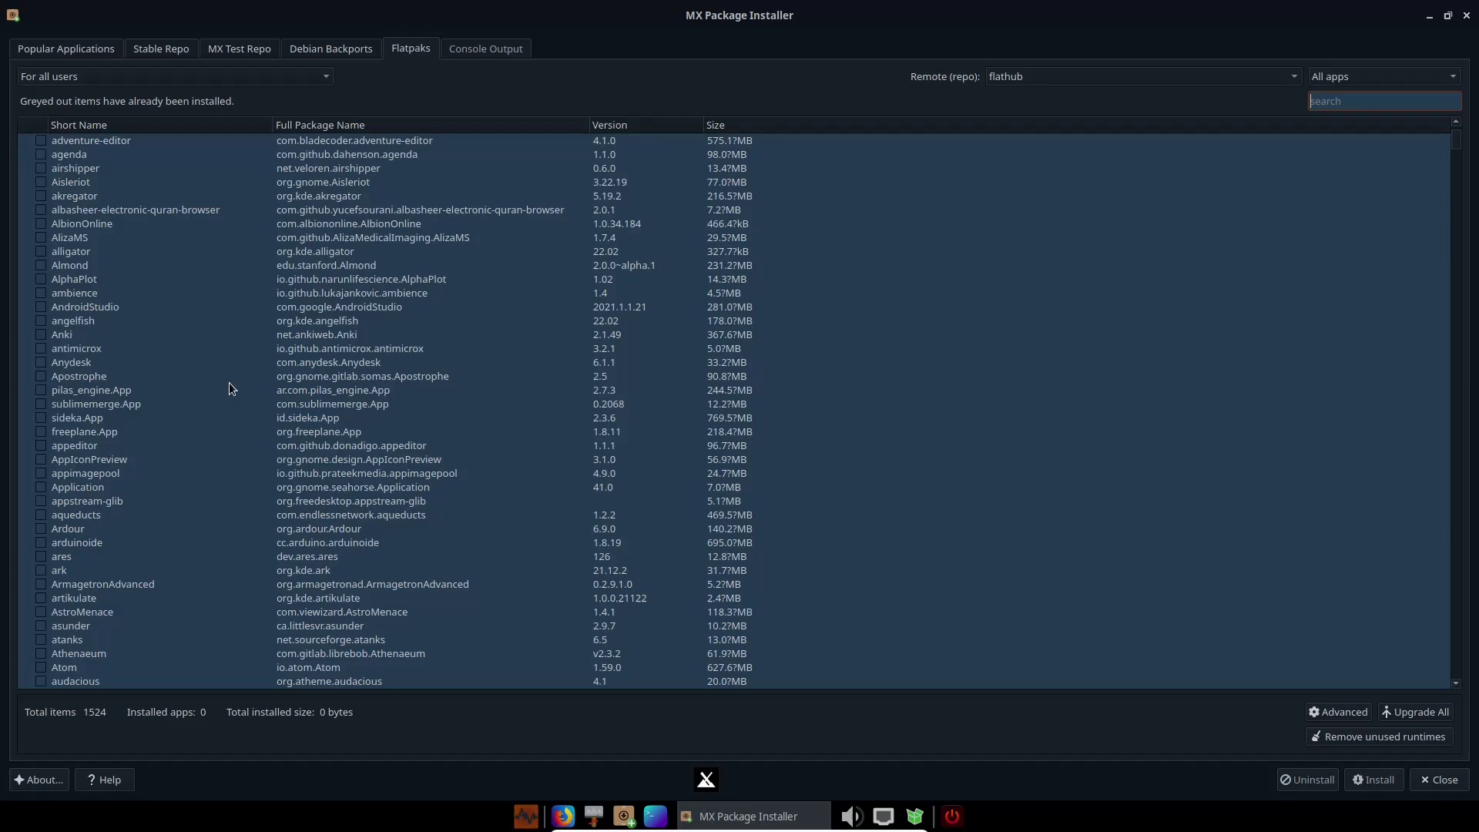
pyautogui.scroll(2, 229, 383)
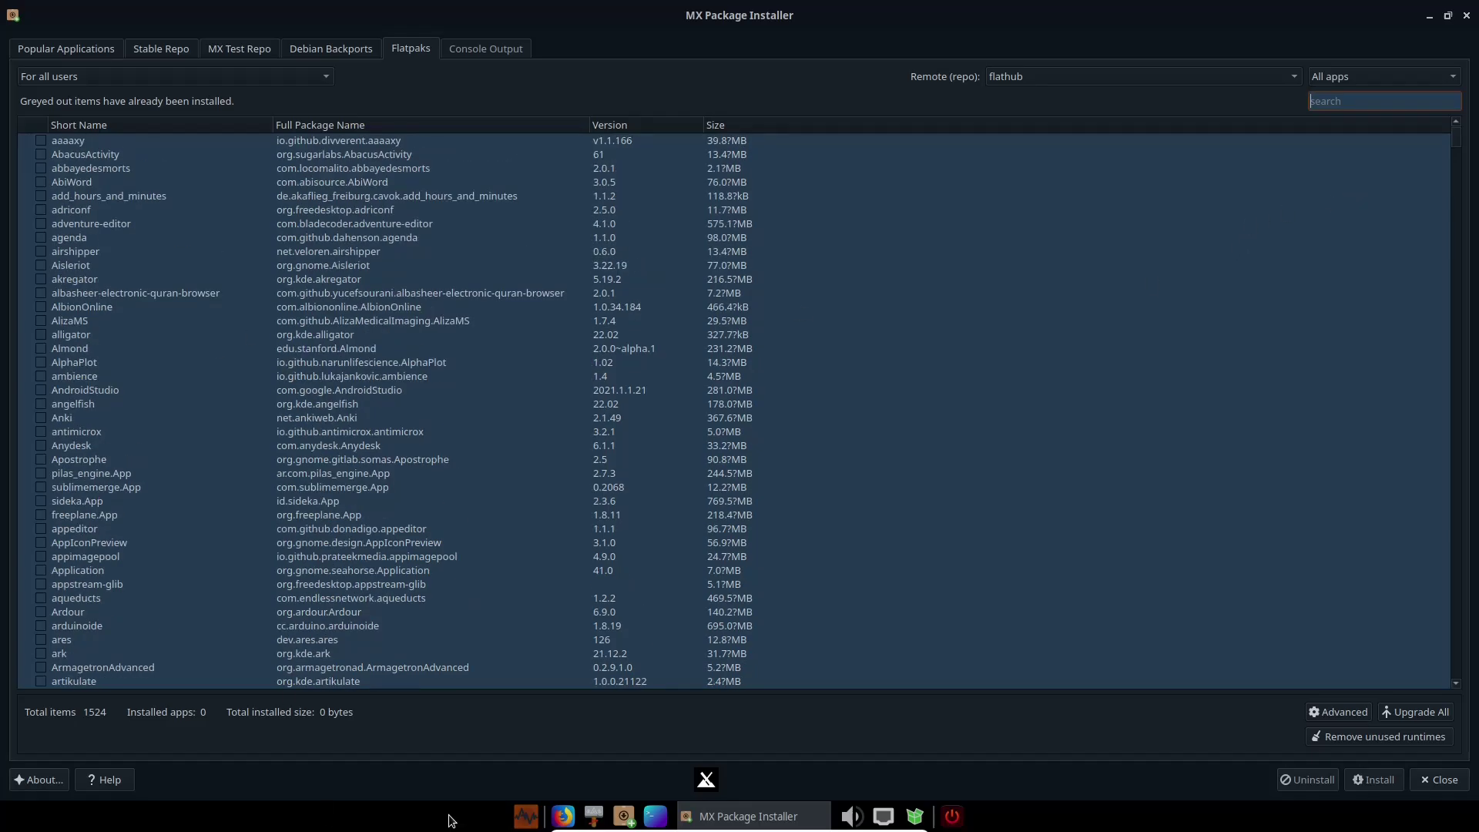
# Step: Search 'kdenlive' in Flatpaks, mark then unmark it, and view it under Popular Applications
pyautogui.click(1362, 102)
pyautogui.write('kdenlive')
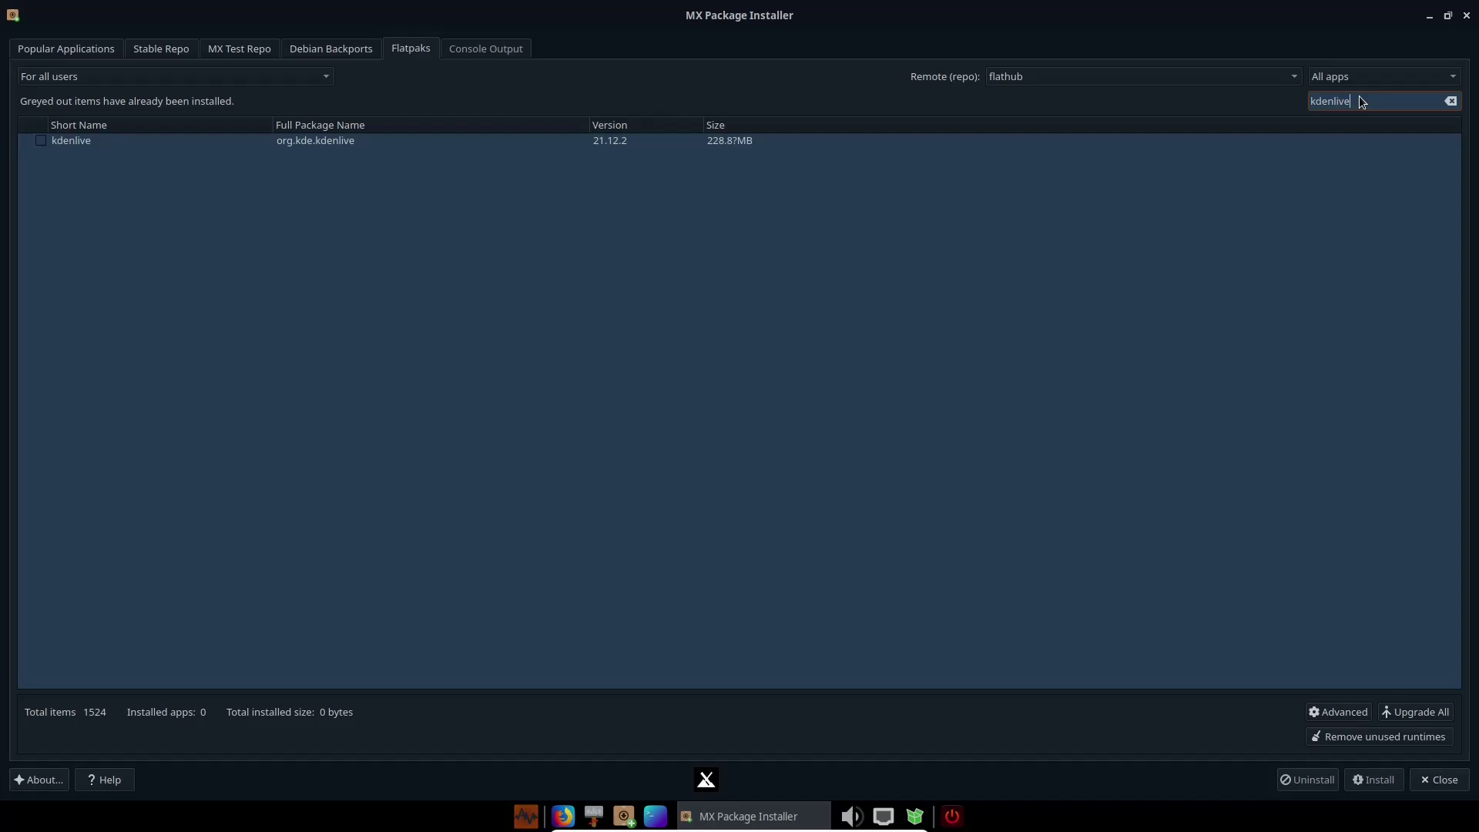
pyautogui.click(41, 141)
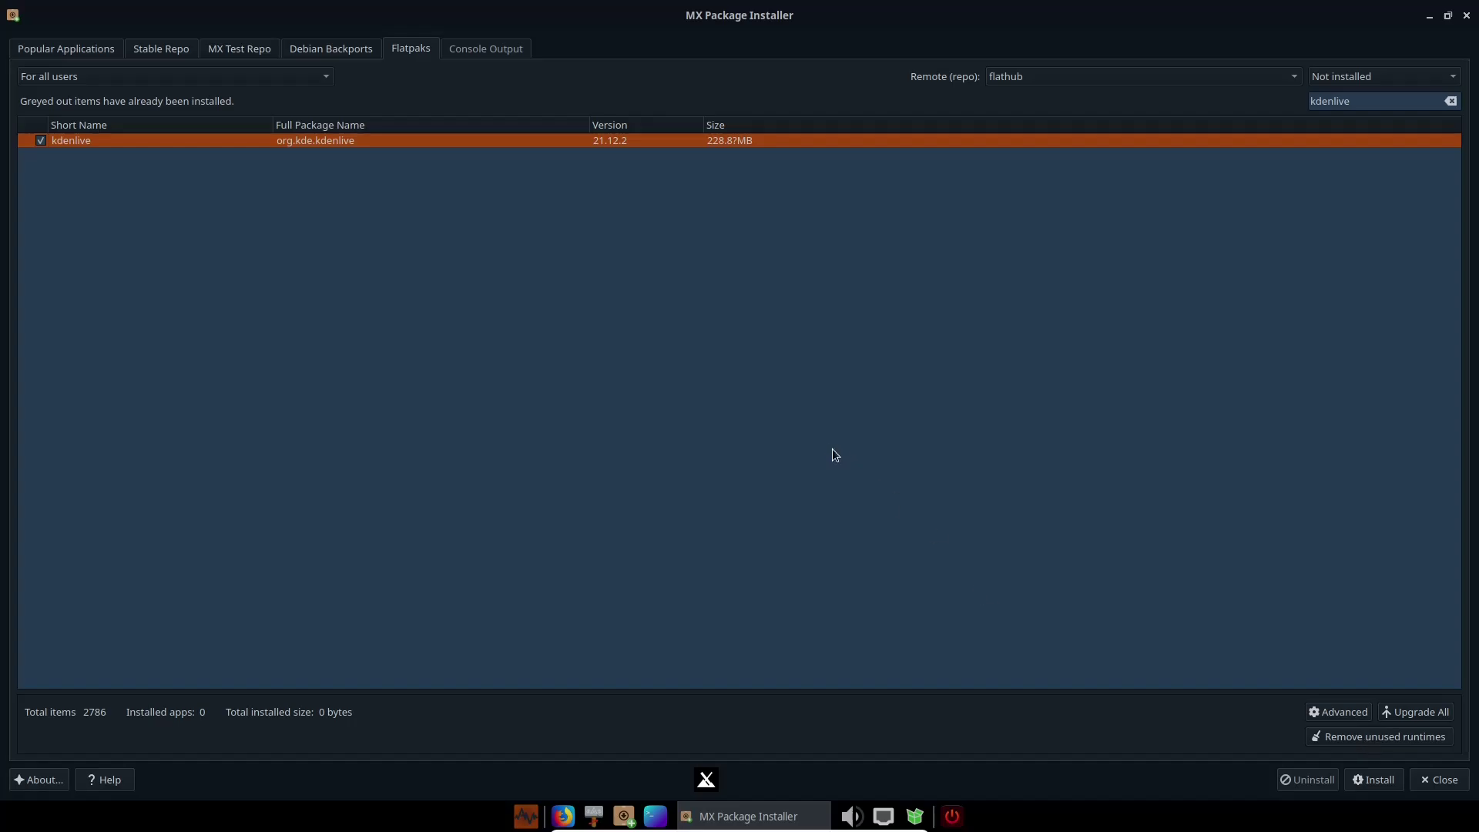
pyautogui.click(38, 142)
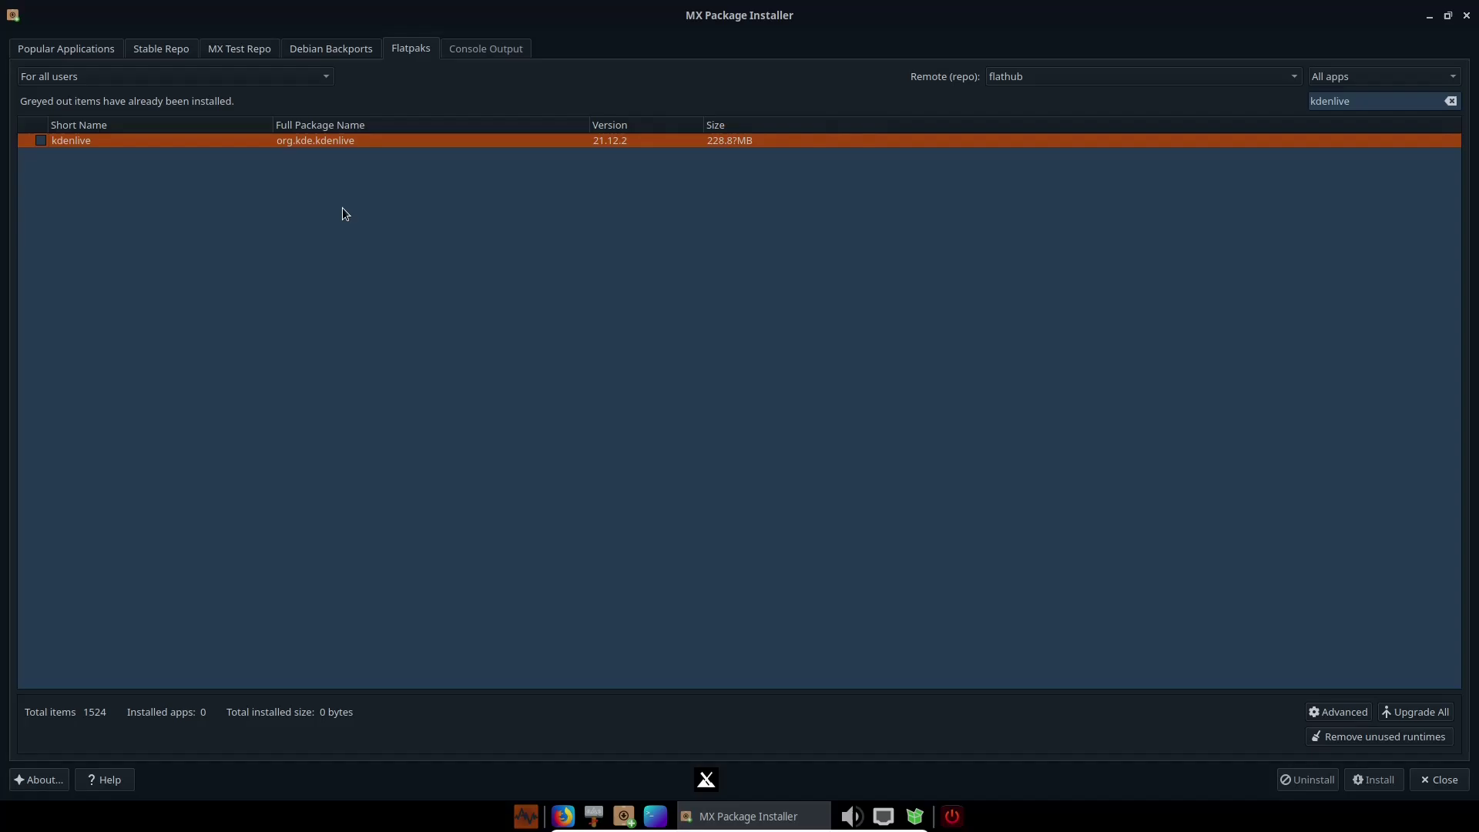
pyautogui.click(74, 51)
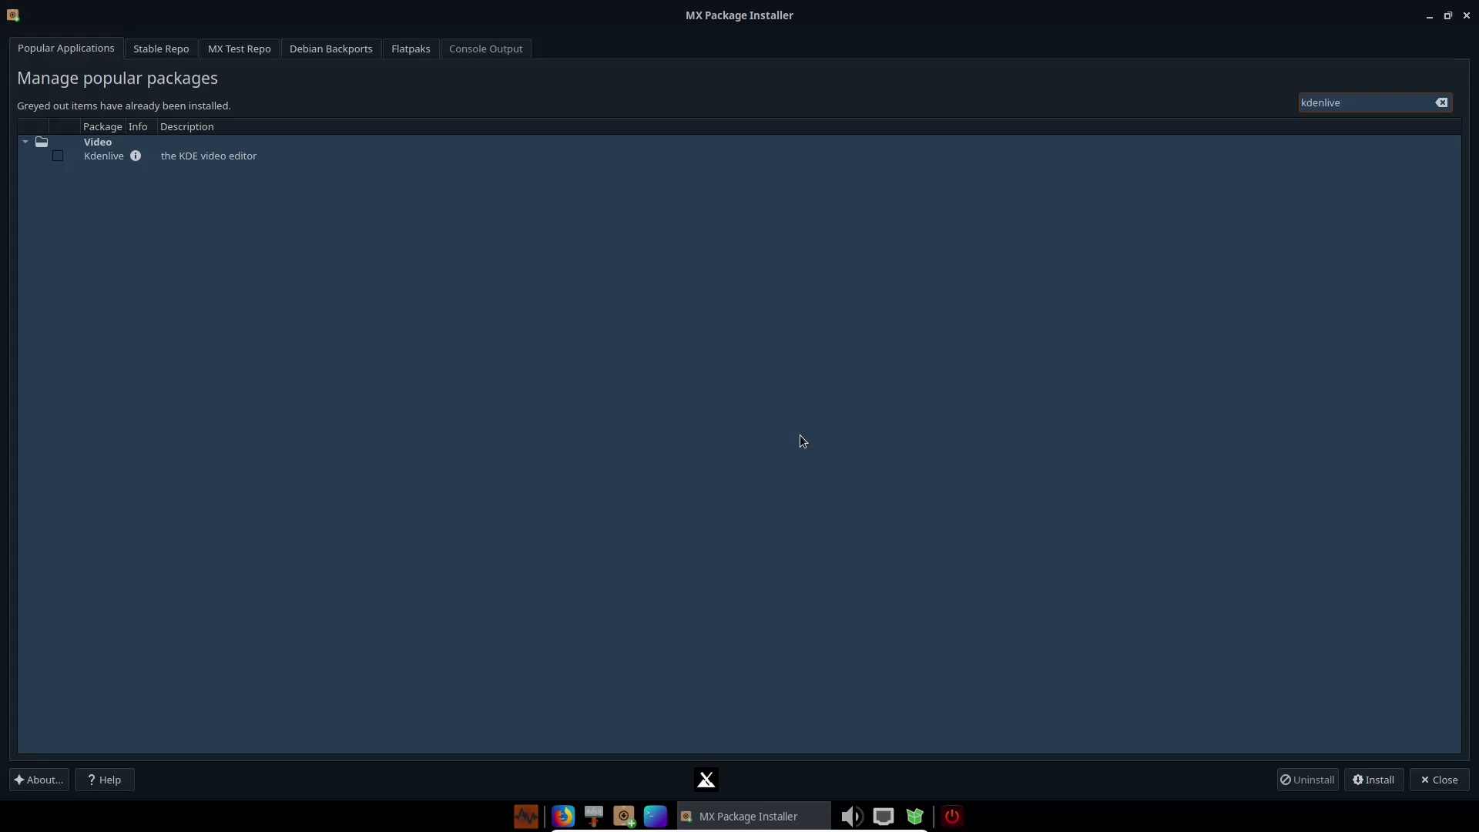
# Step: Close the Package Installer, open MX Tools maximized from the desktop menu, and launch Snapshot
pyautogui.click(1467, 16)
pyautogui.rightClick(613, 160)
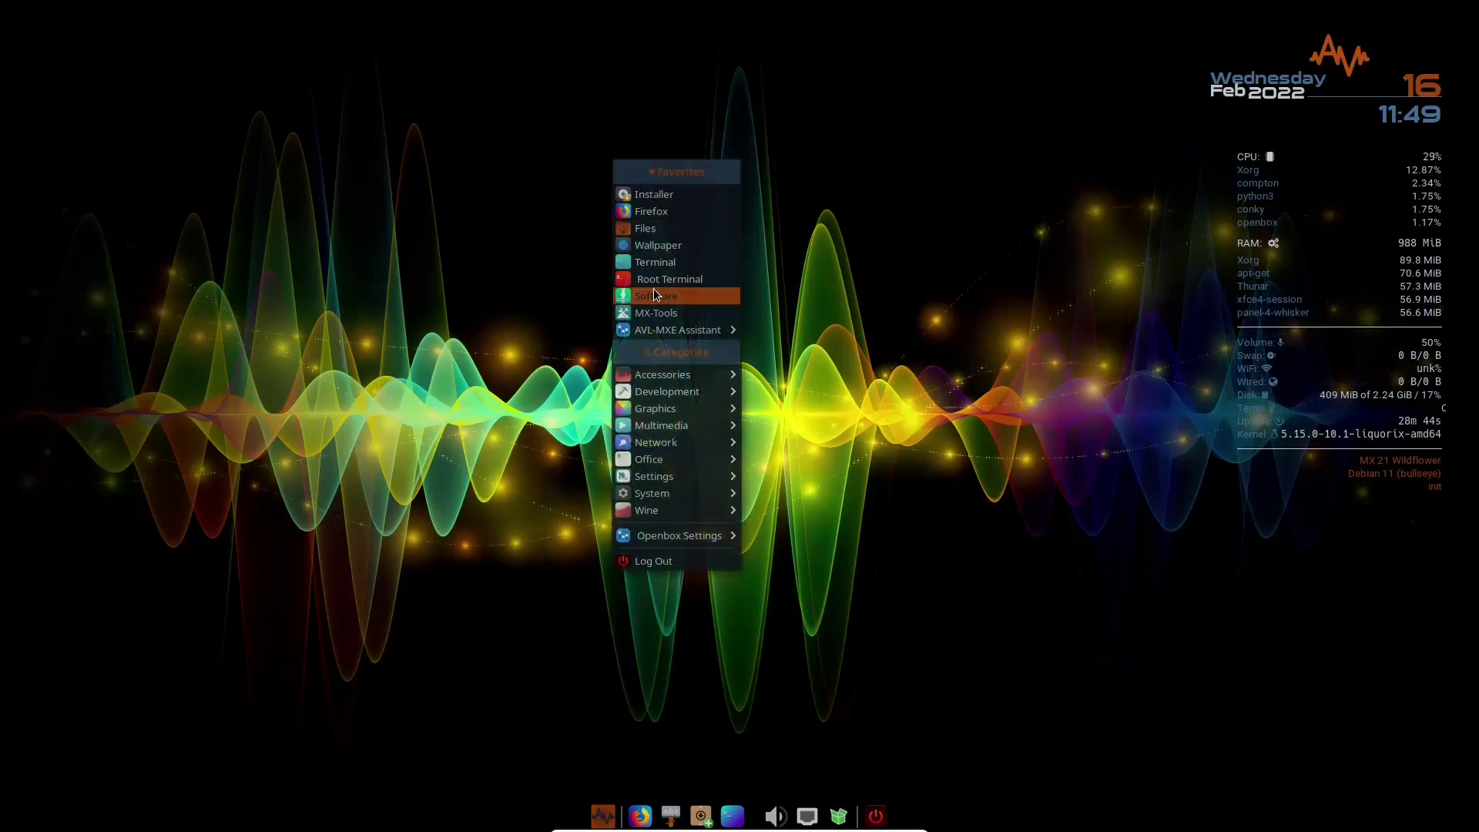
pyautogui.click(653, 313)
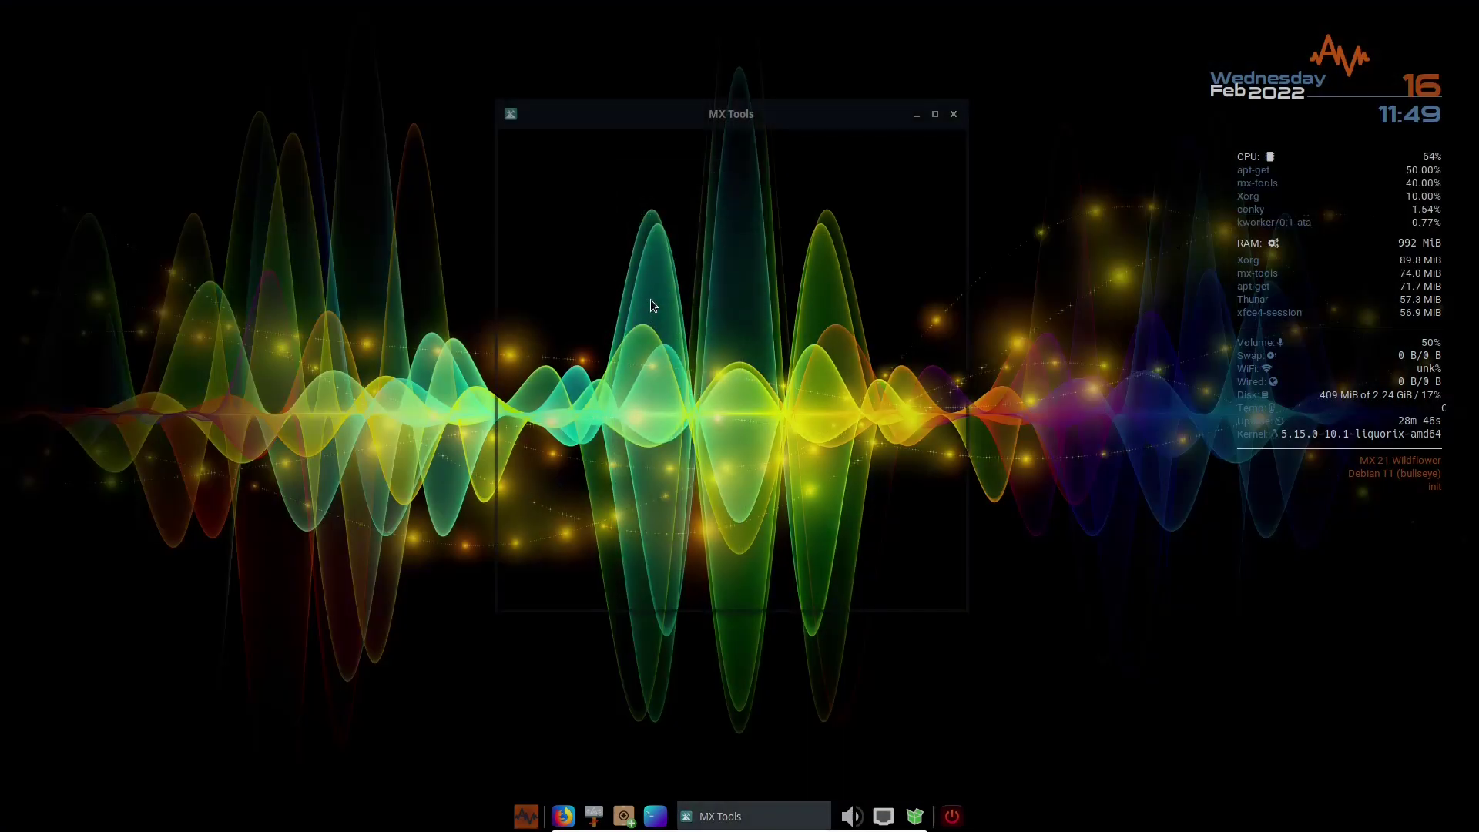
pyautogui.click(936, 114)
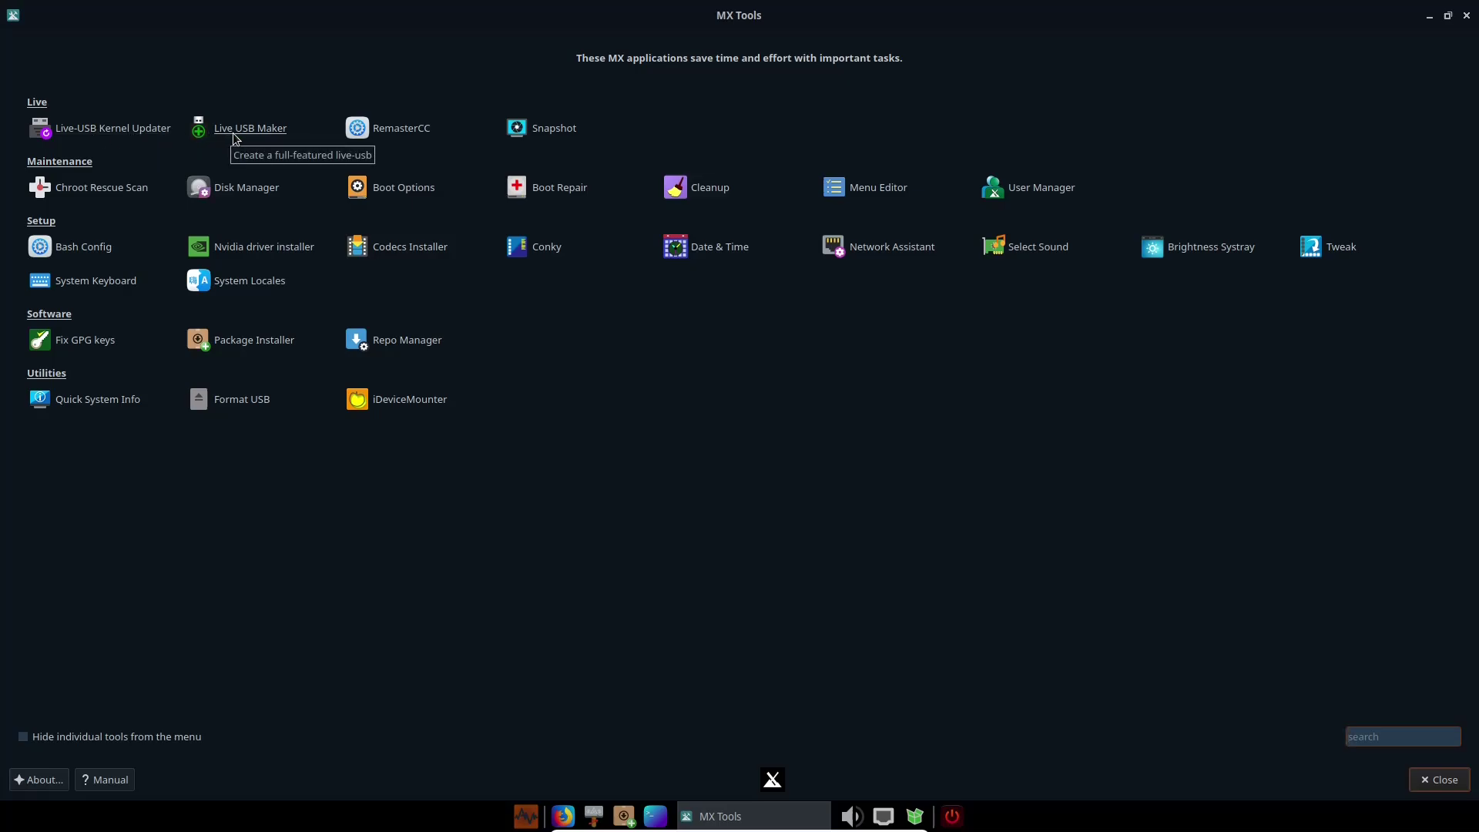
pyautogui.click(554, 128)
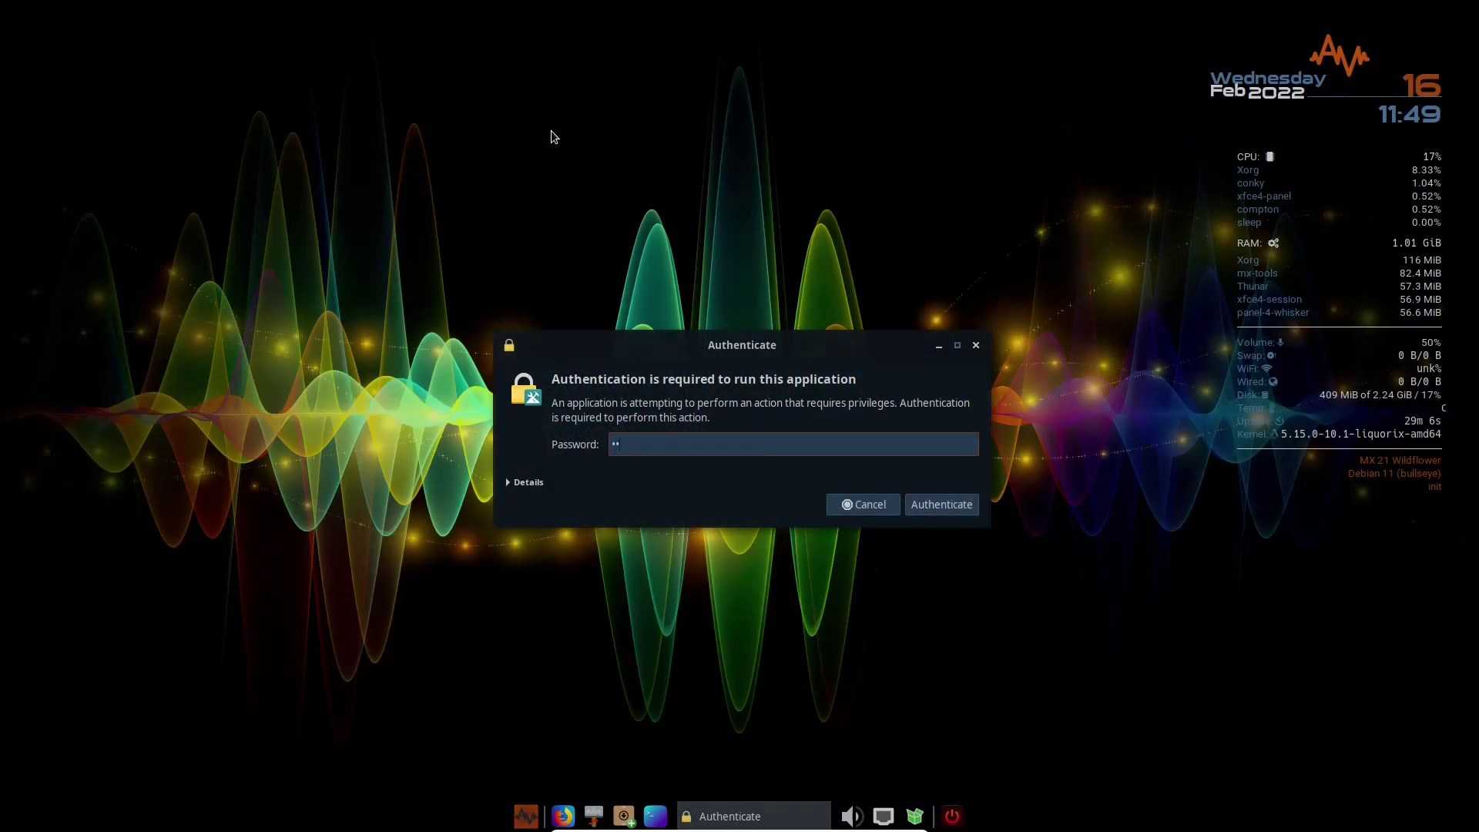
# Step: Set up snapshot-20220216_1149.iso excluding Downloads, then cancel at the final confirmation and close Settings
pyautogui.press('Return')
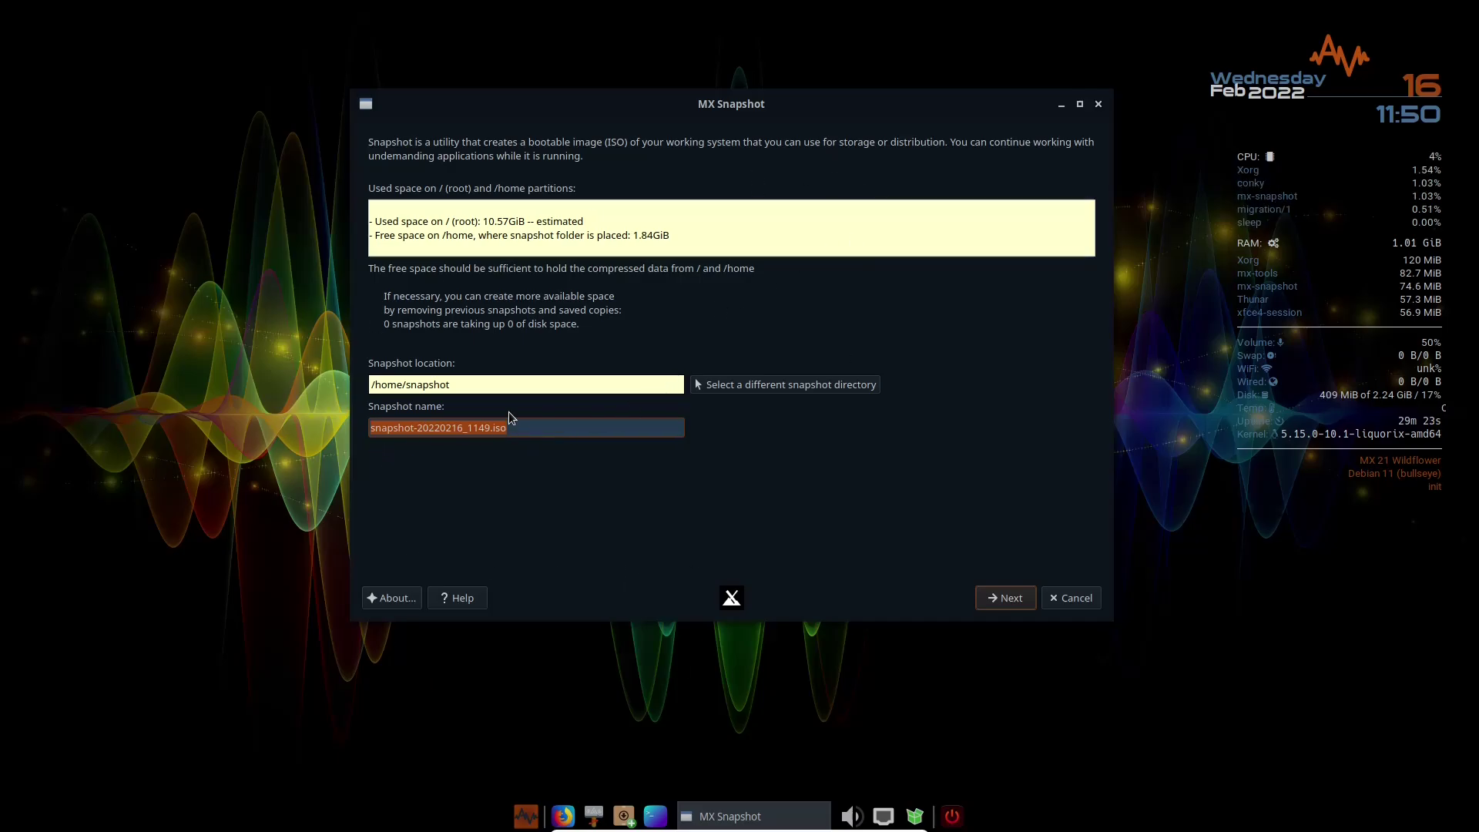
pyautogui.click(1007, 601)
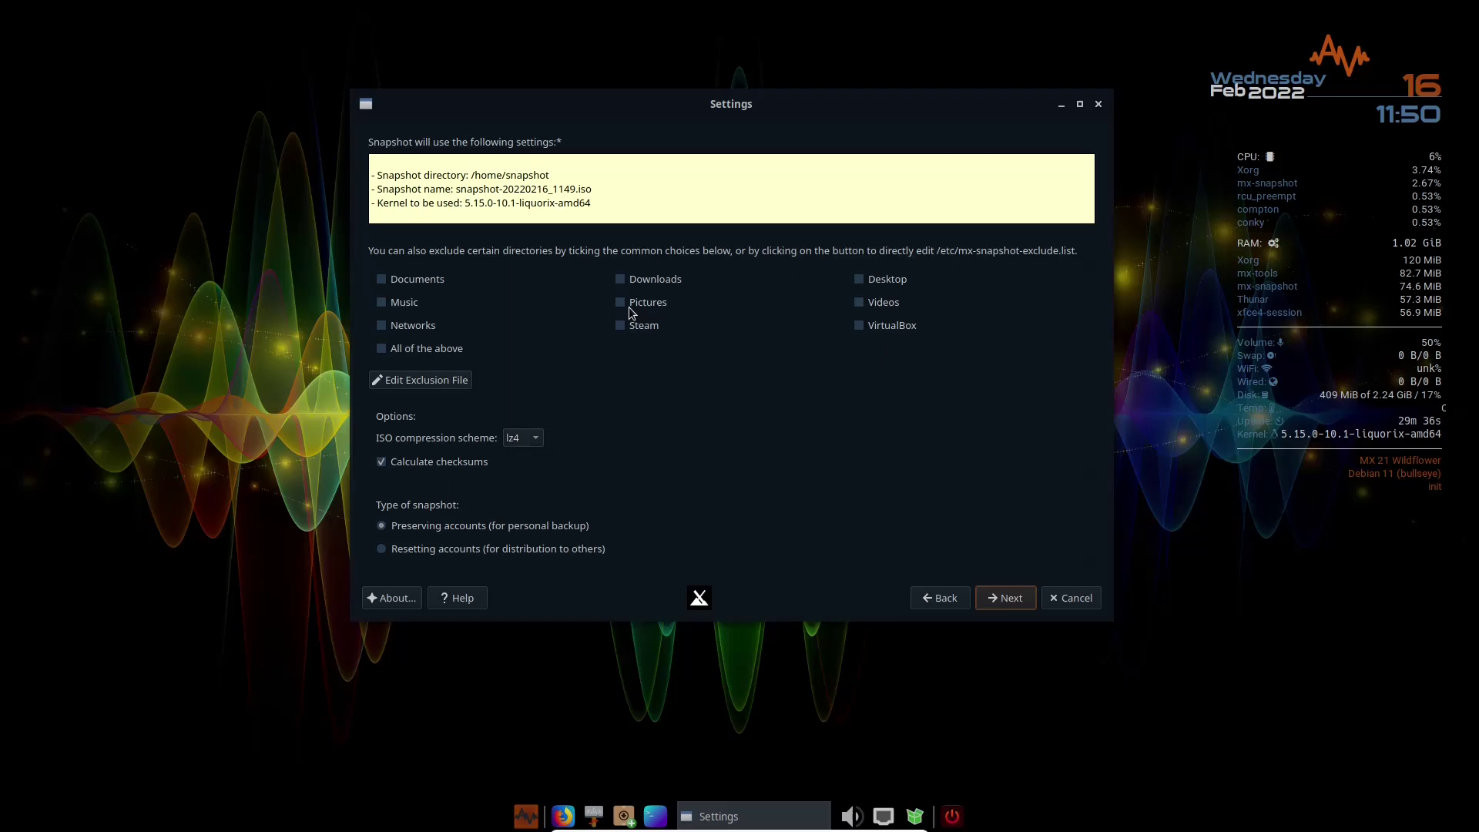
pyautogui.click(629, 282)
pyautogui.click(1016, 598)
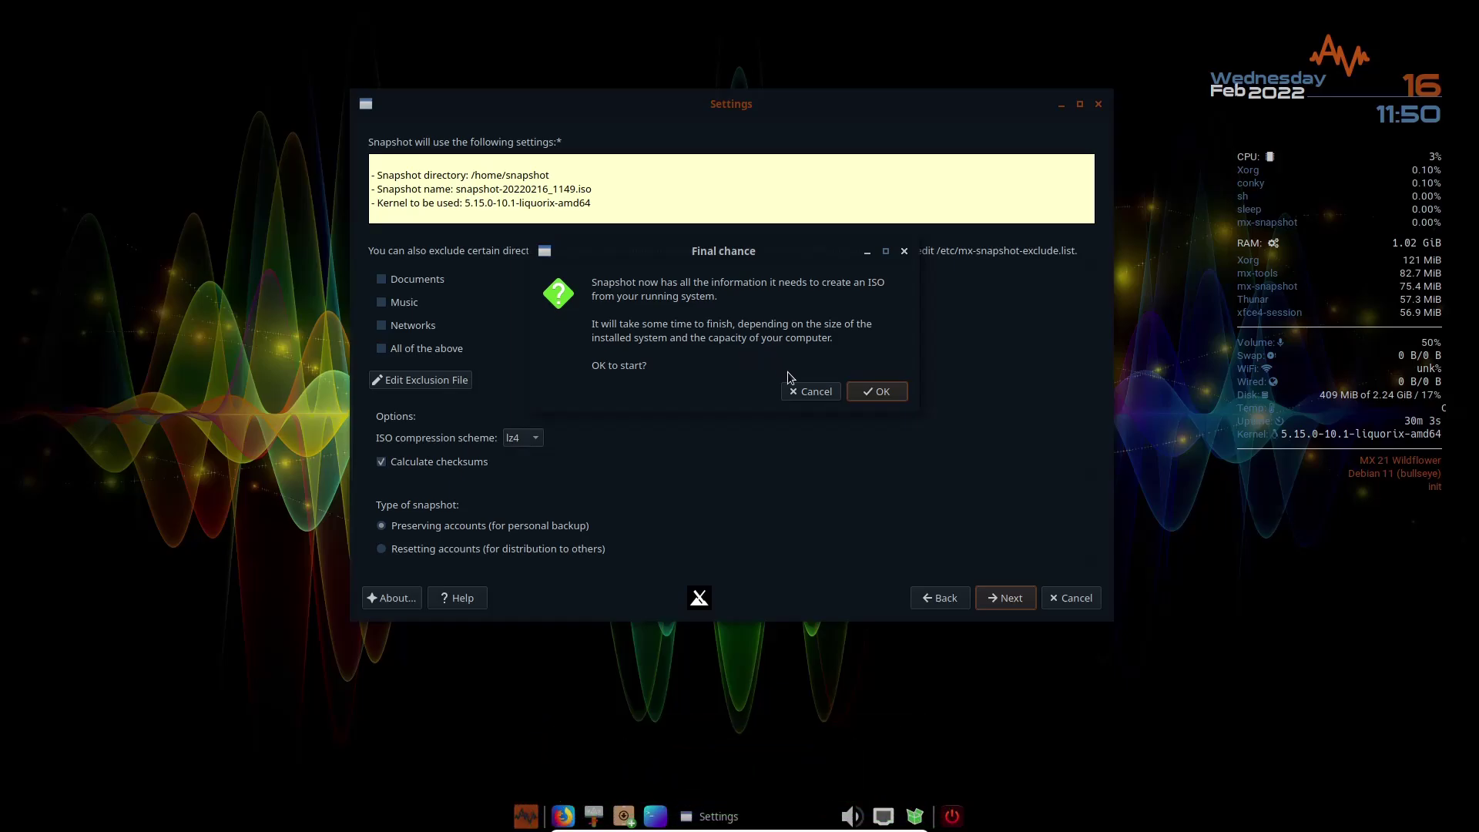
pyautogui.click(812, 393)
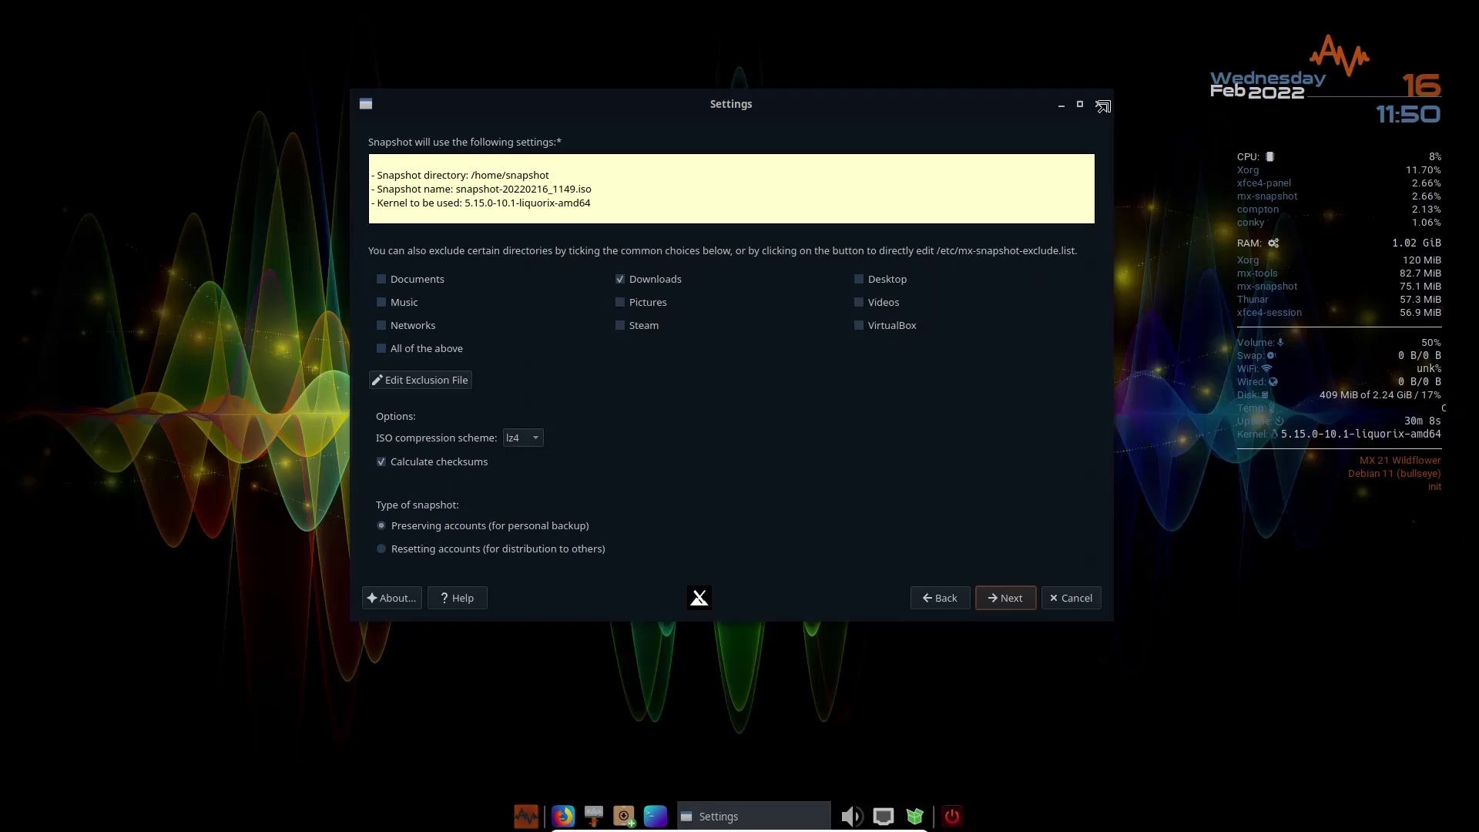
pyautogui.click(1099, 105)
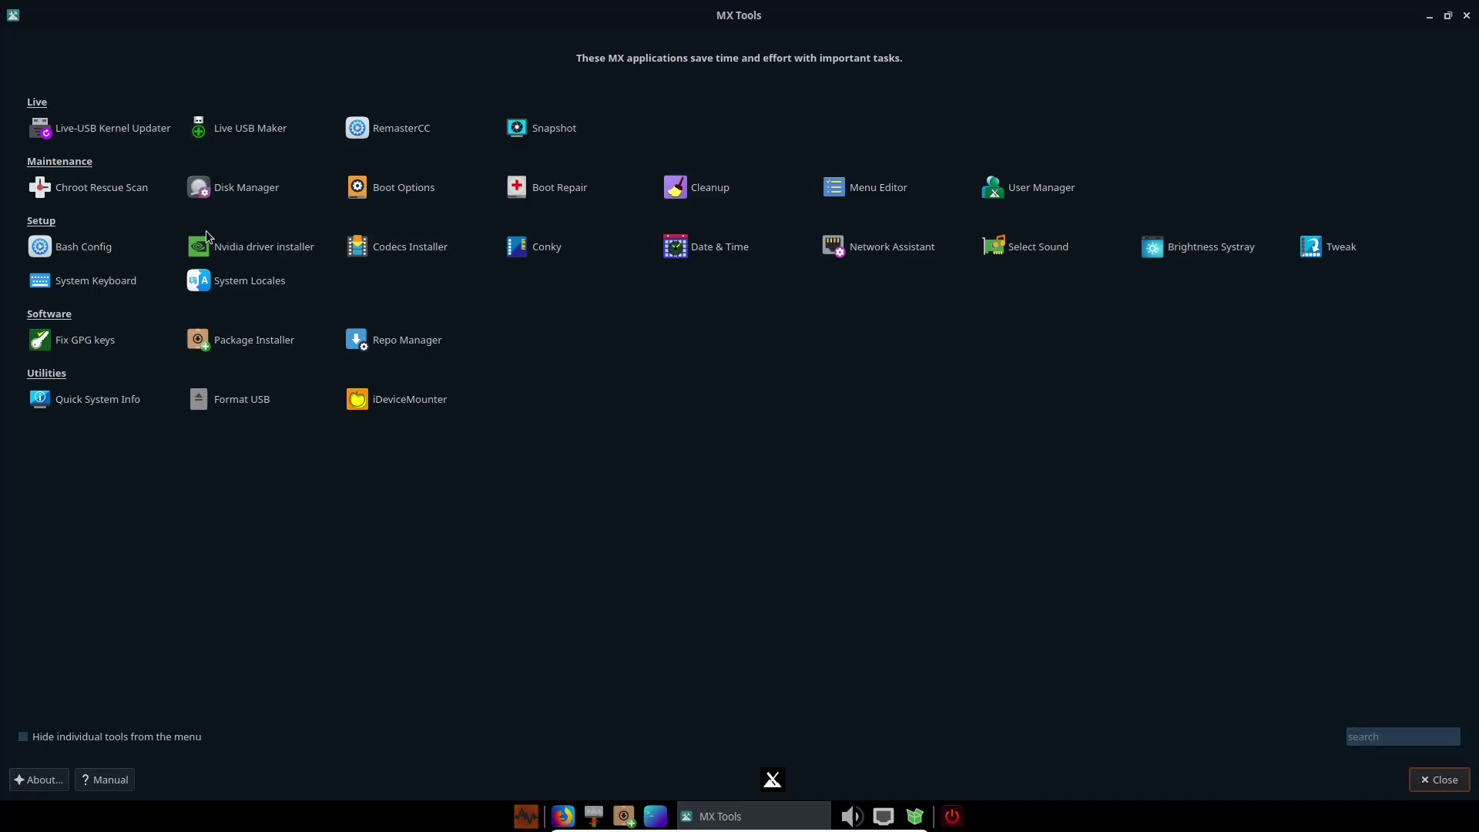
pyautogui.click(247, 248)
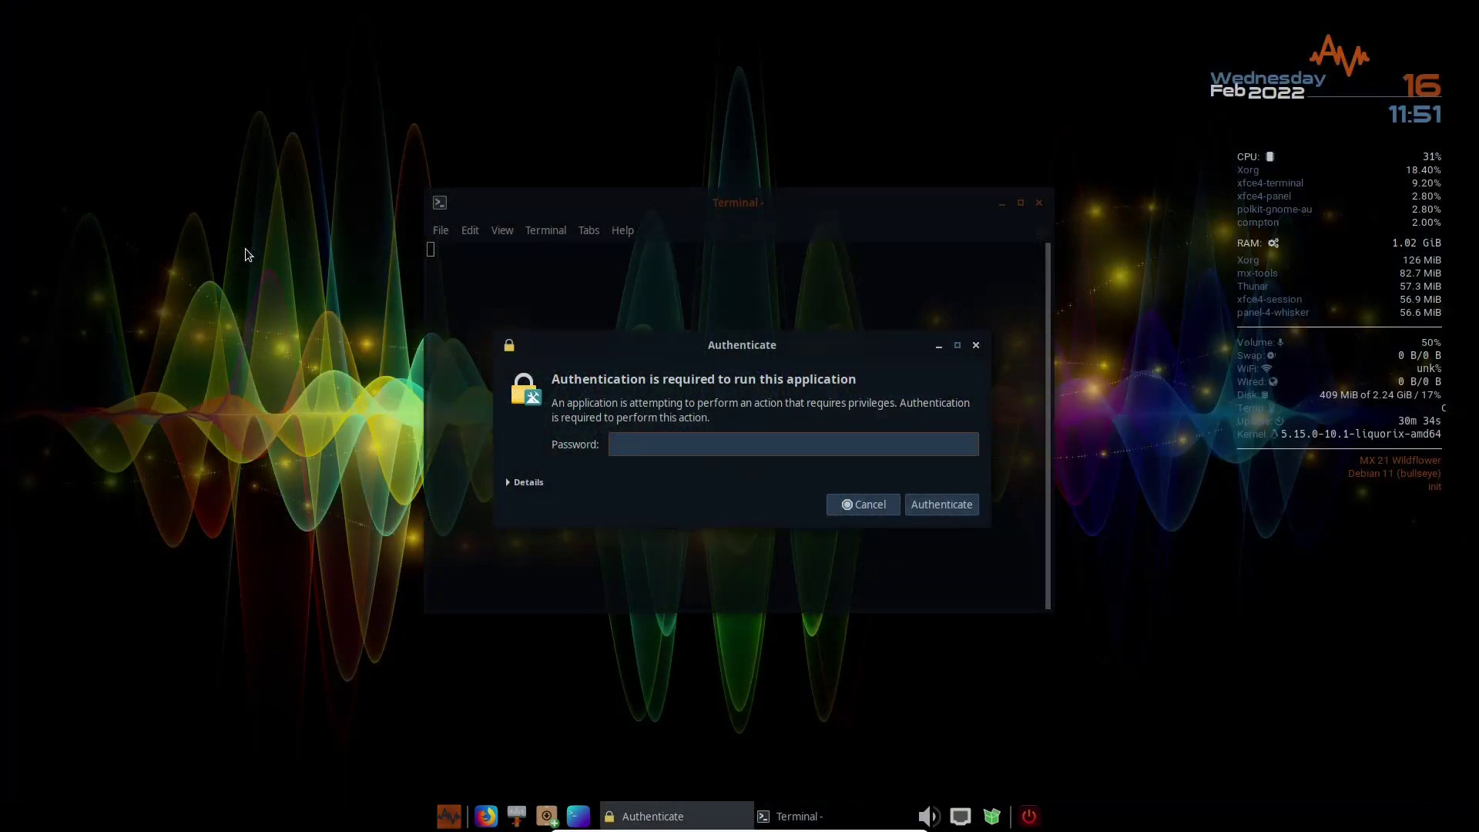
pyautogui.write('********')
pyautogui.press('Return')
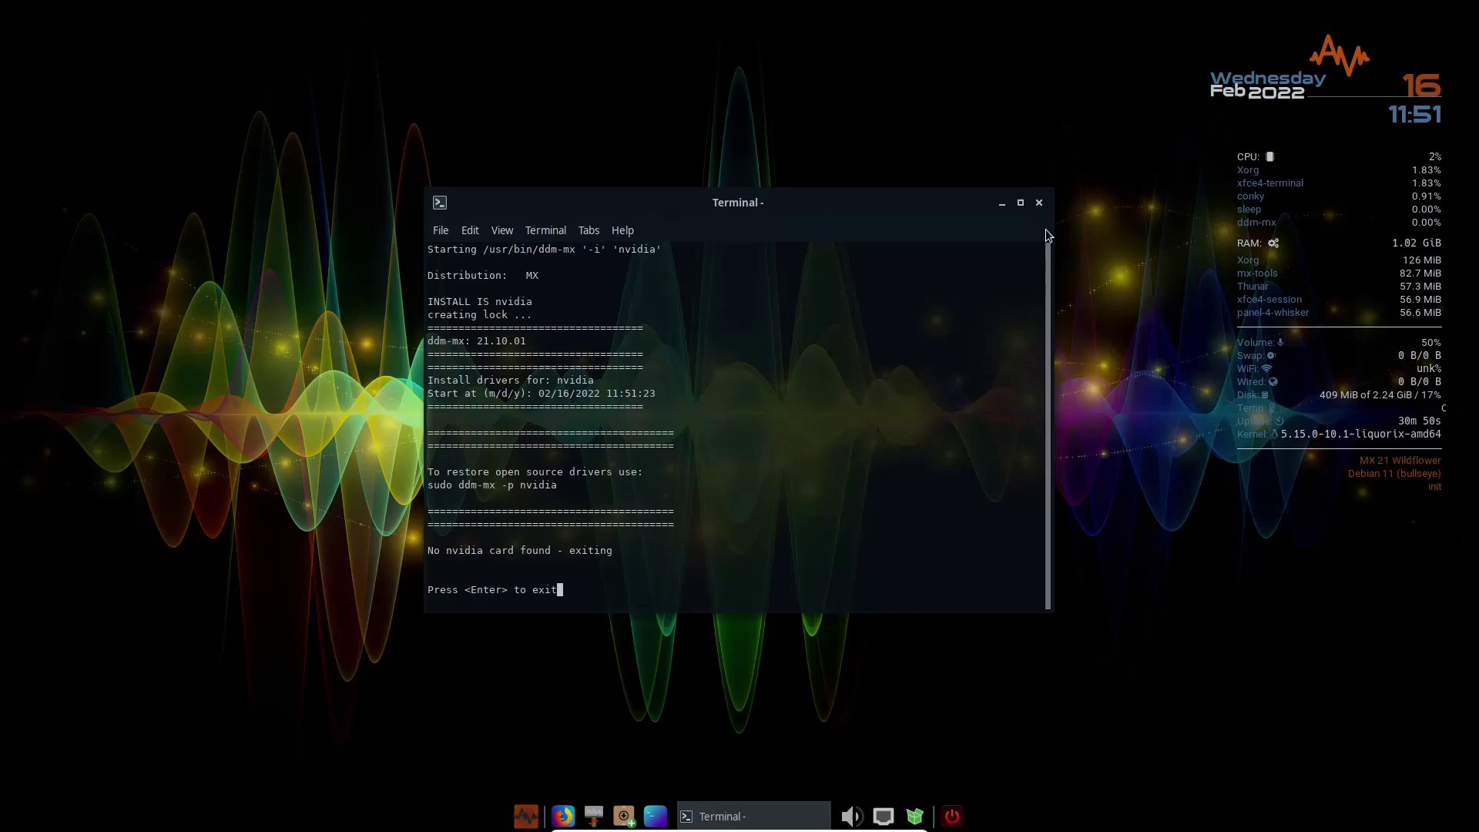
pyautogui.click(1040, 203)
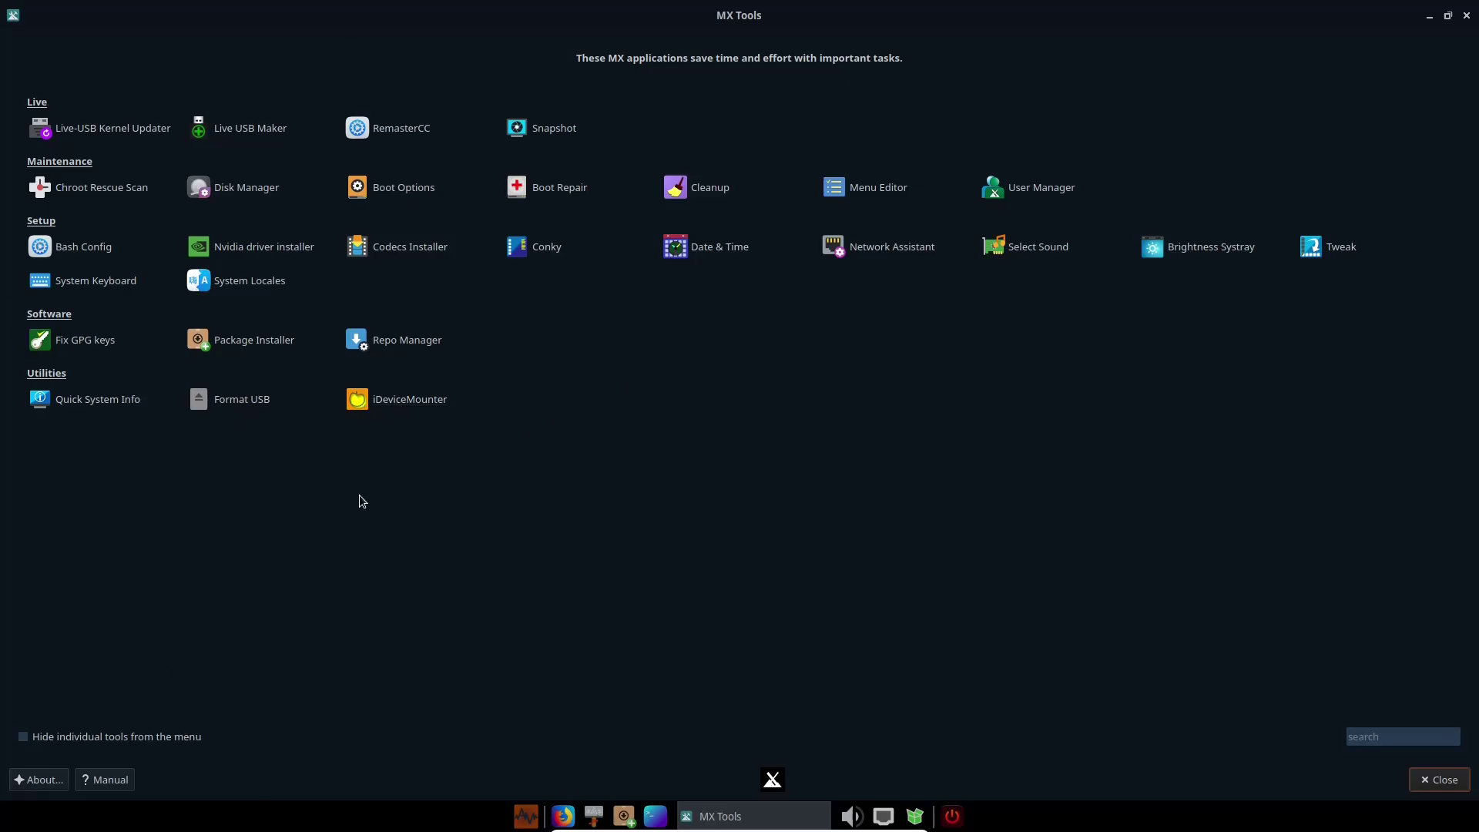
# Step: Close MX Tools and bring up the desktop menu's Settings submenu
pyautogui.click(1468, 16)
pyautogui.rightClick(594, 340)
pyautogui.moveTo(602, 315)
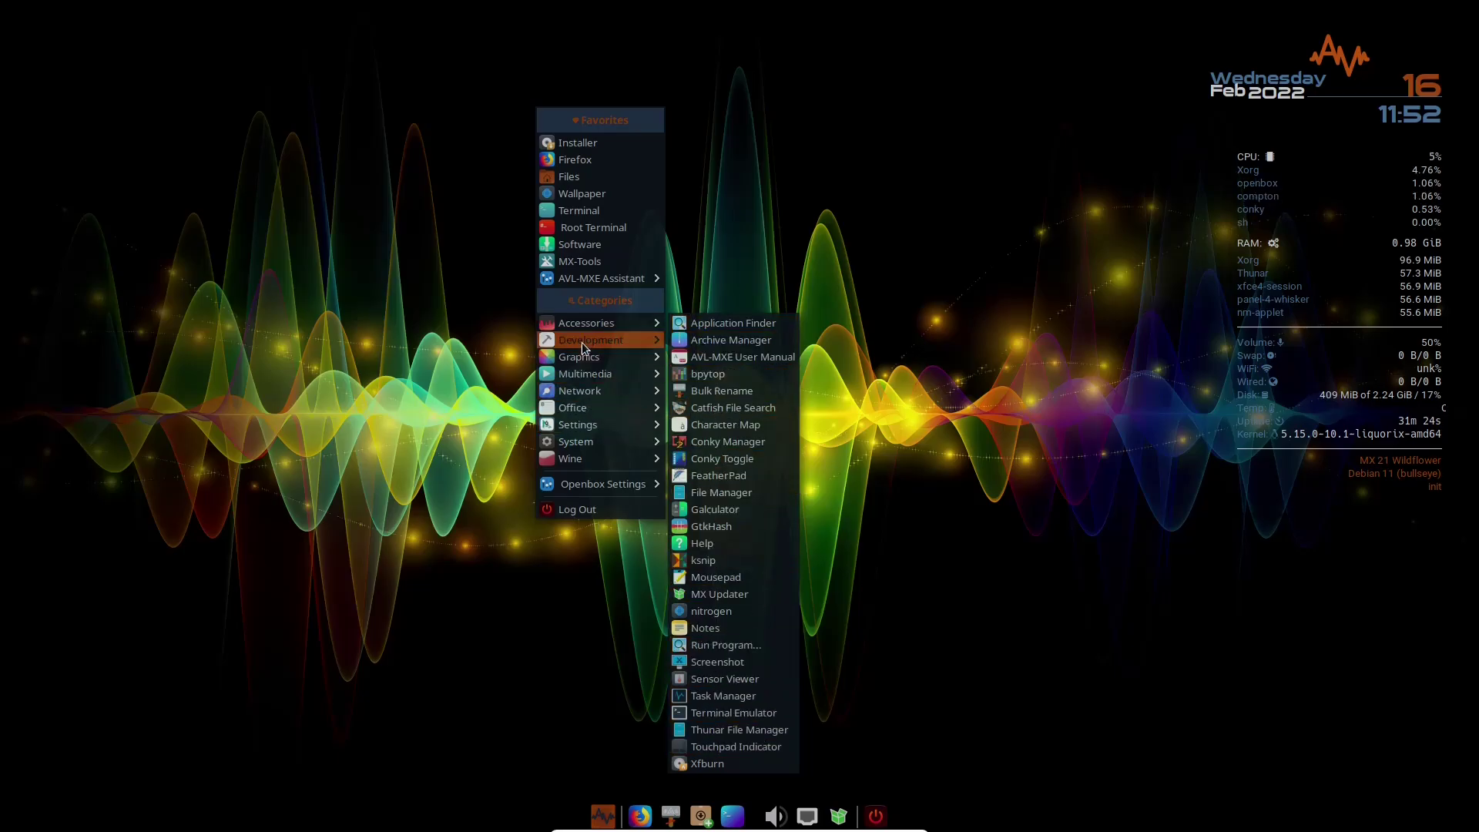
pyautogui.moveTo(587, 340)
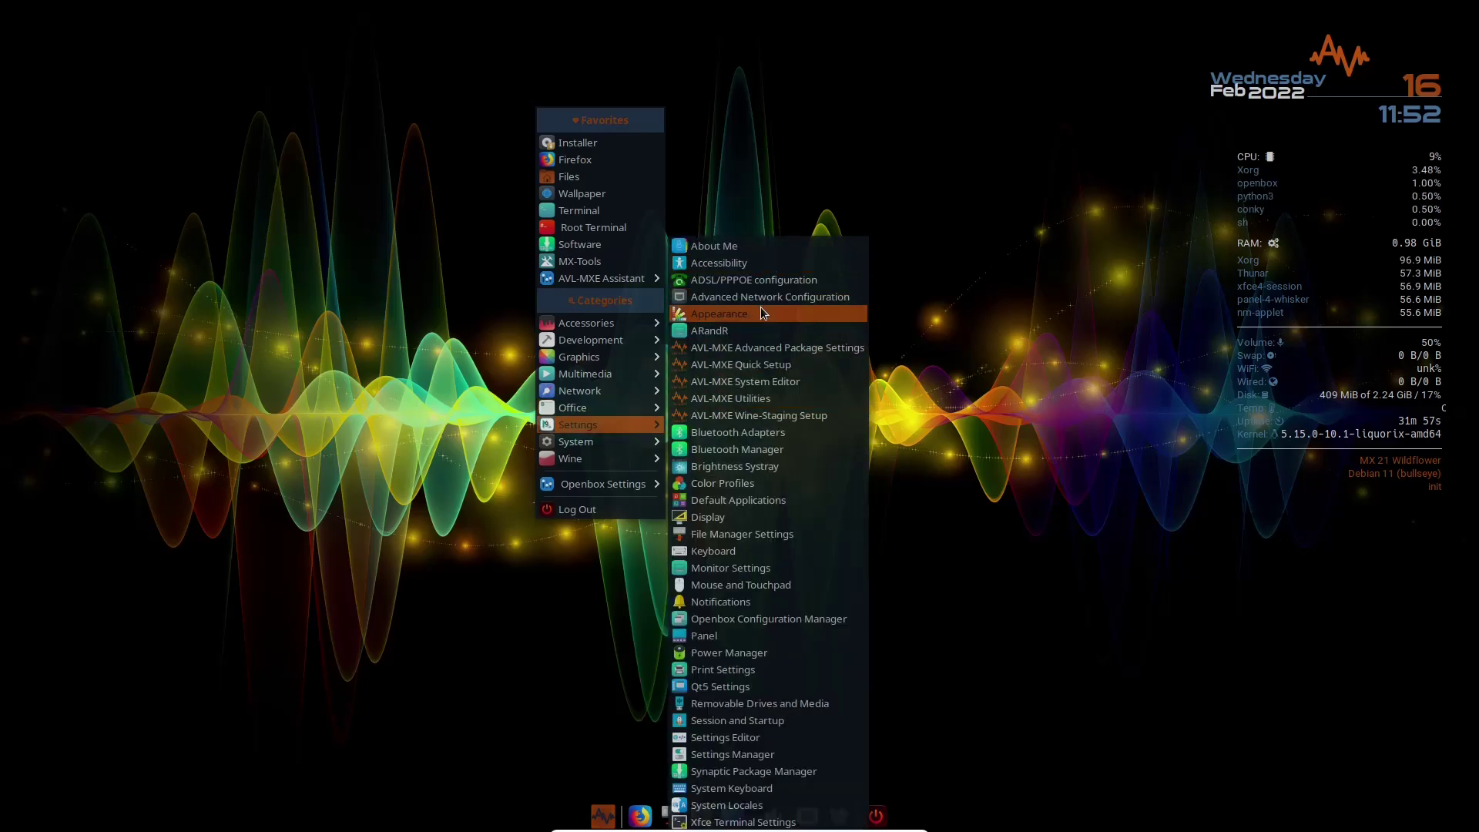
pyautogui.click(761, 310)
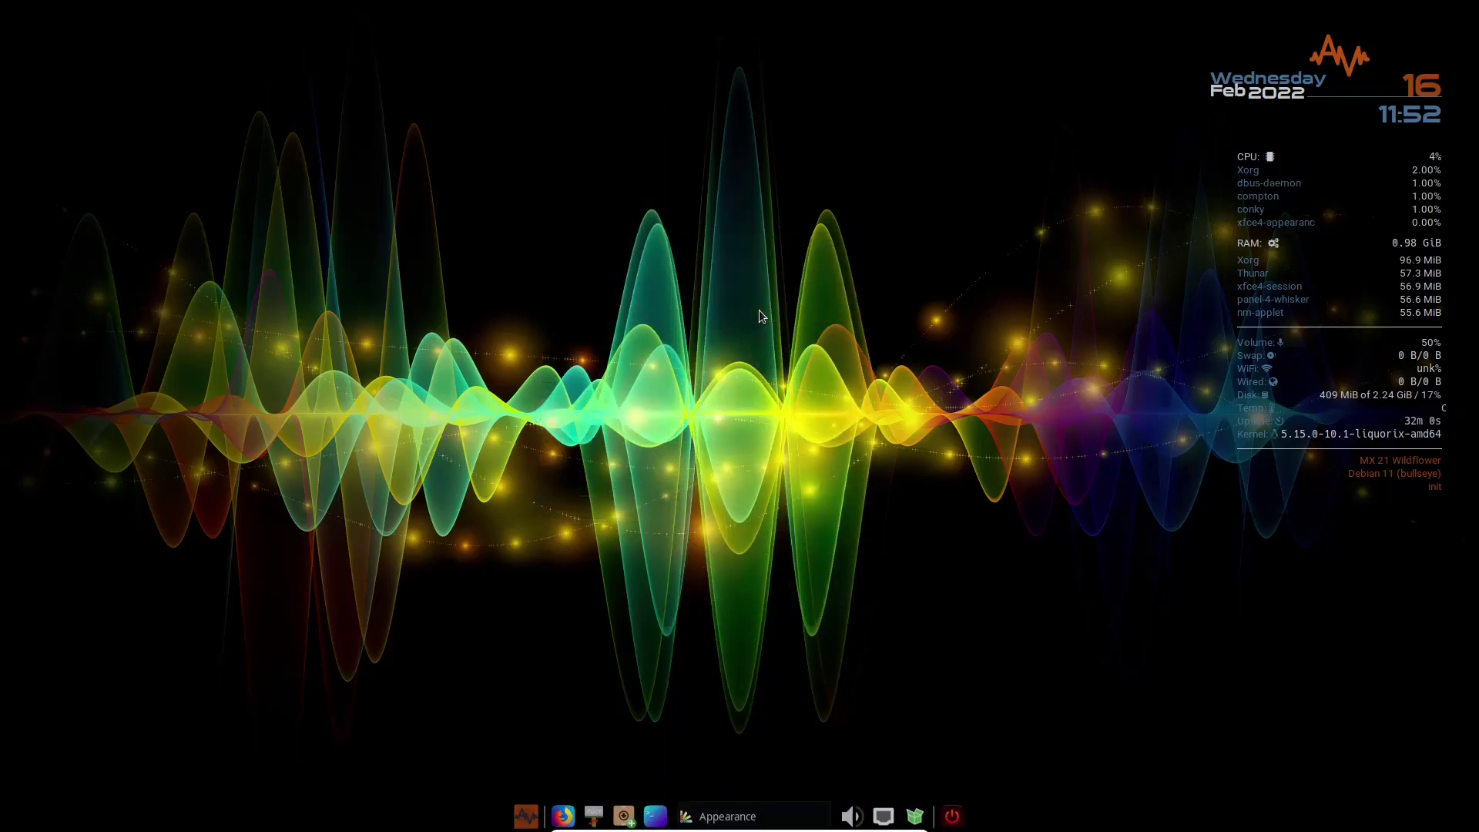
pyautogui.moveTo(793, 191); pyautogui.dragTo(610, 98)
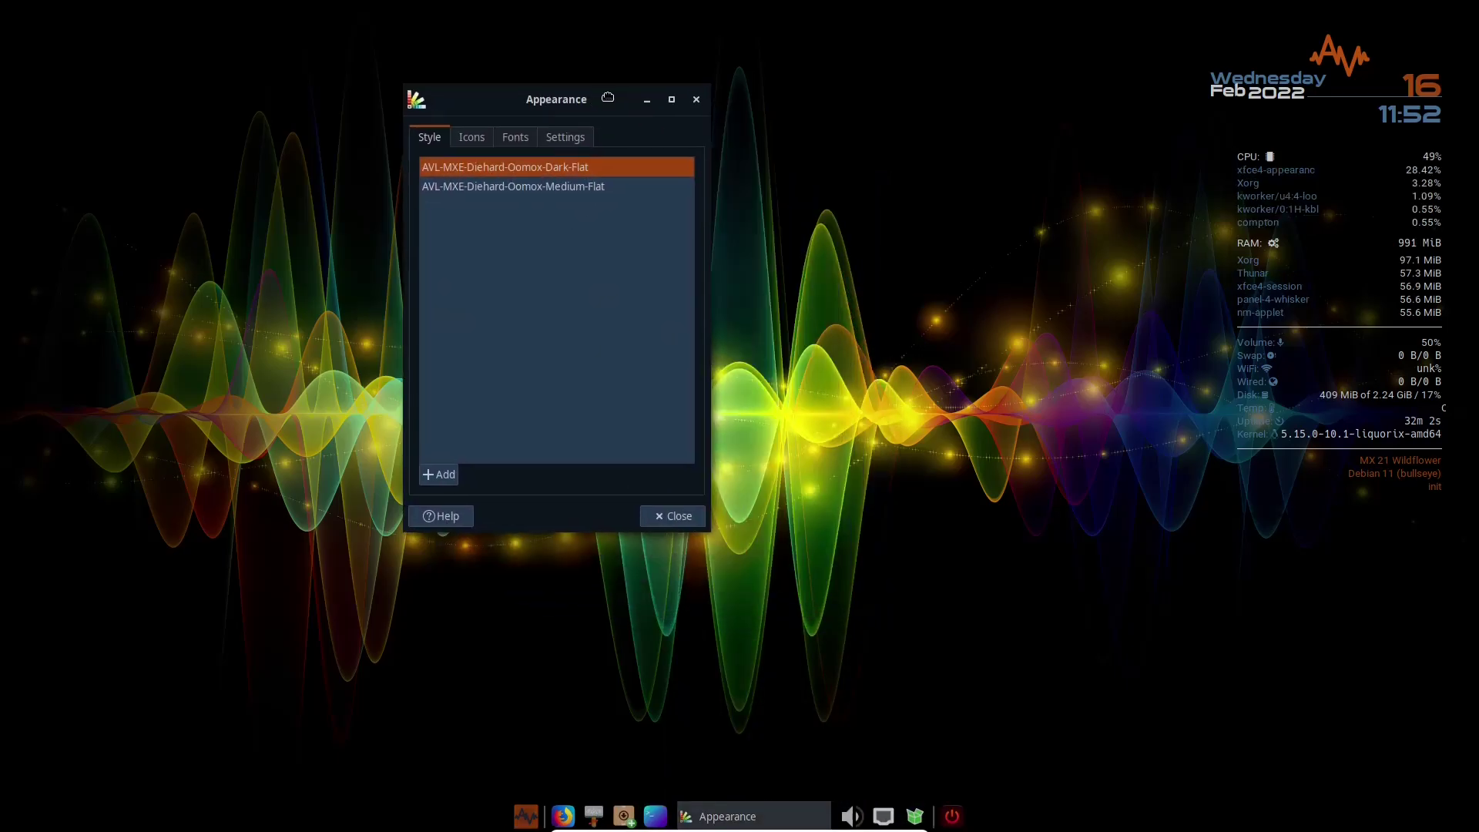
pyautogui.click(671, 100)
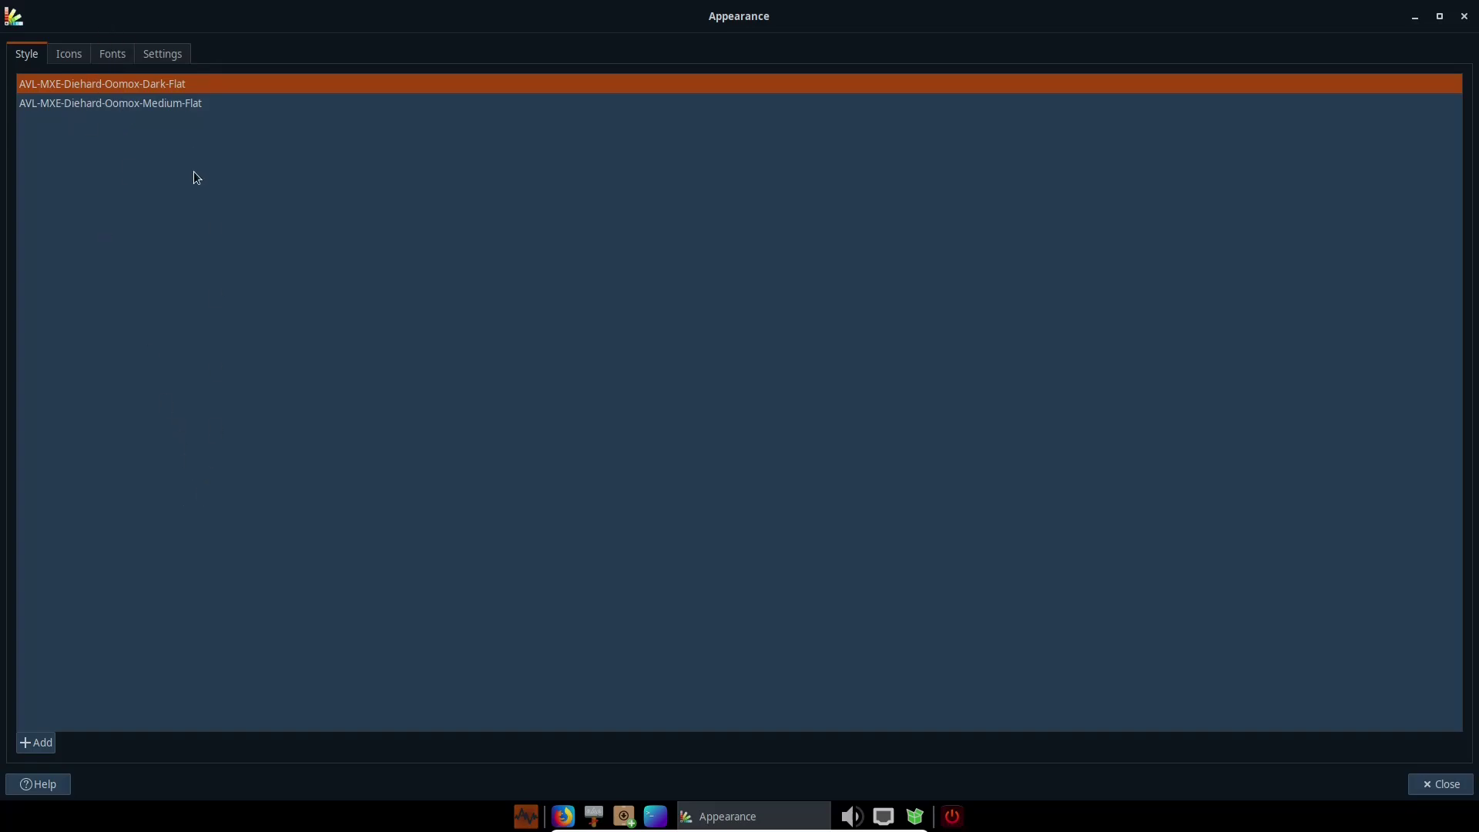
pyautogui.click(75, 57)
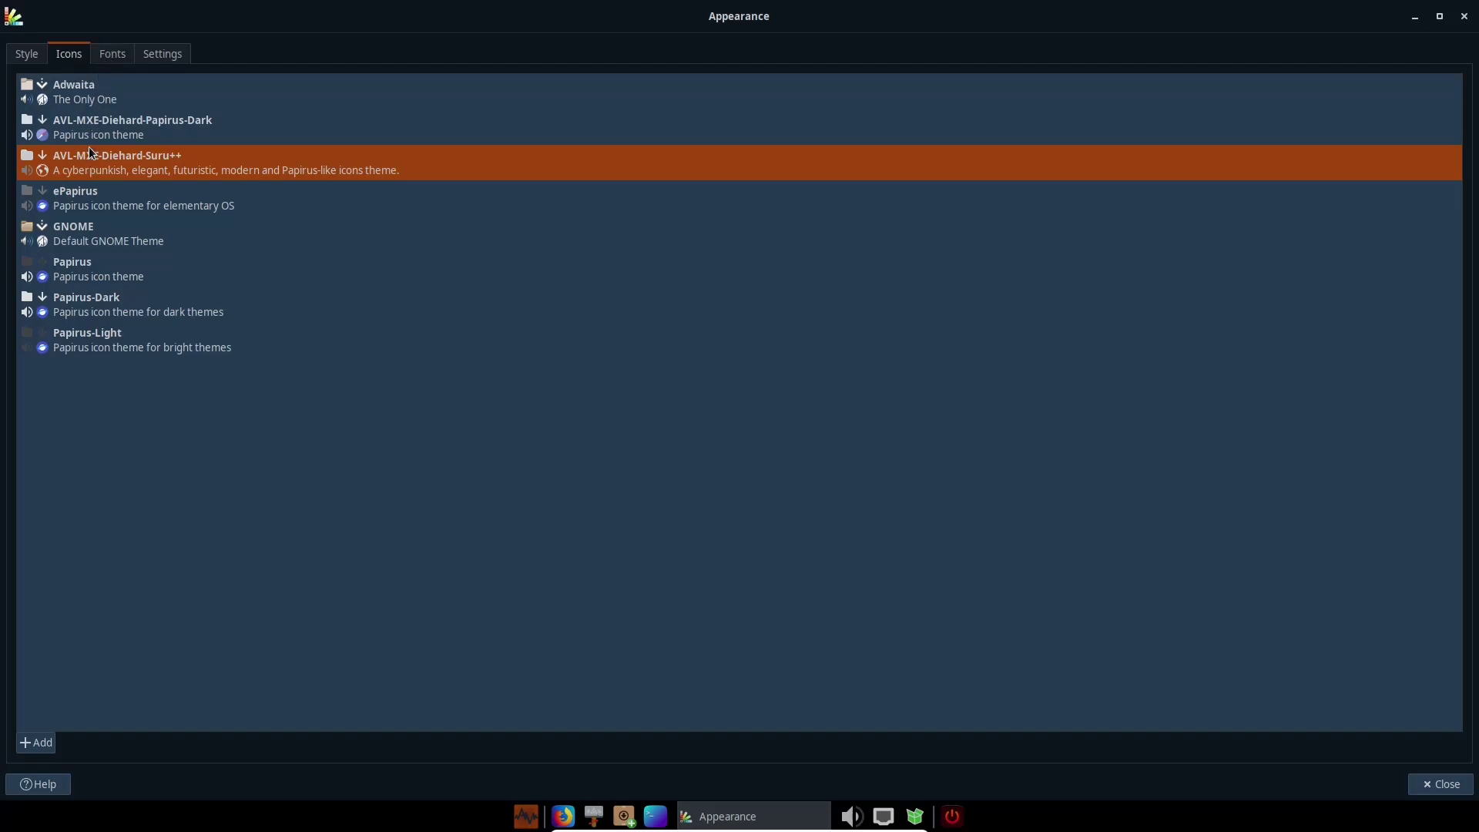
pyautogui.click(120, 66)
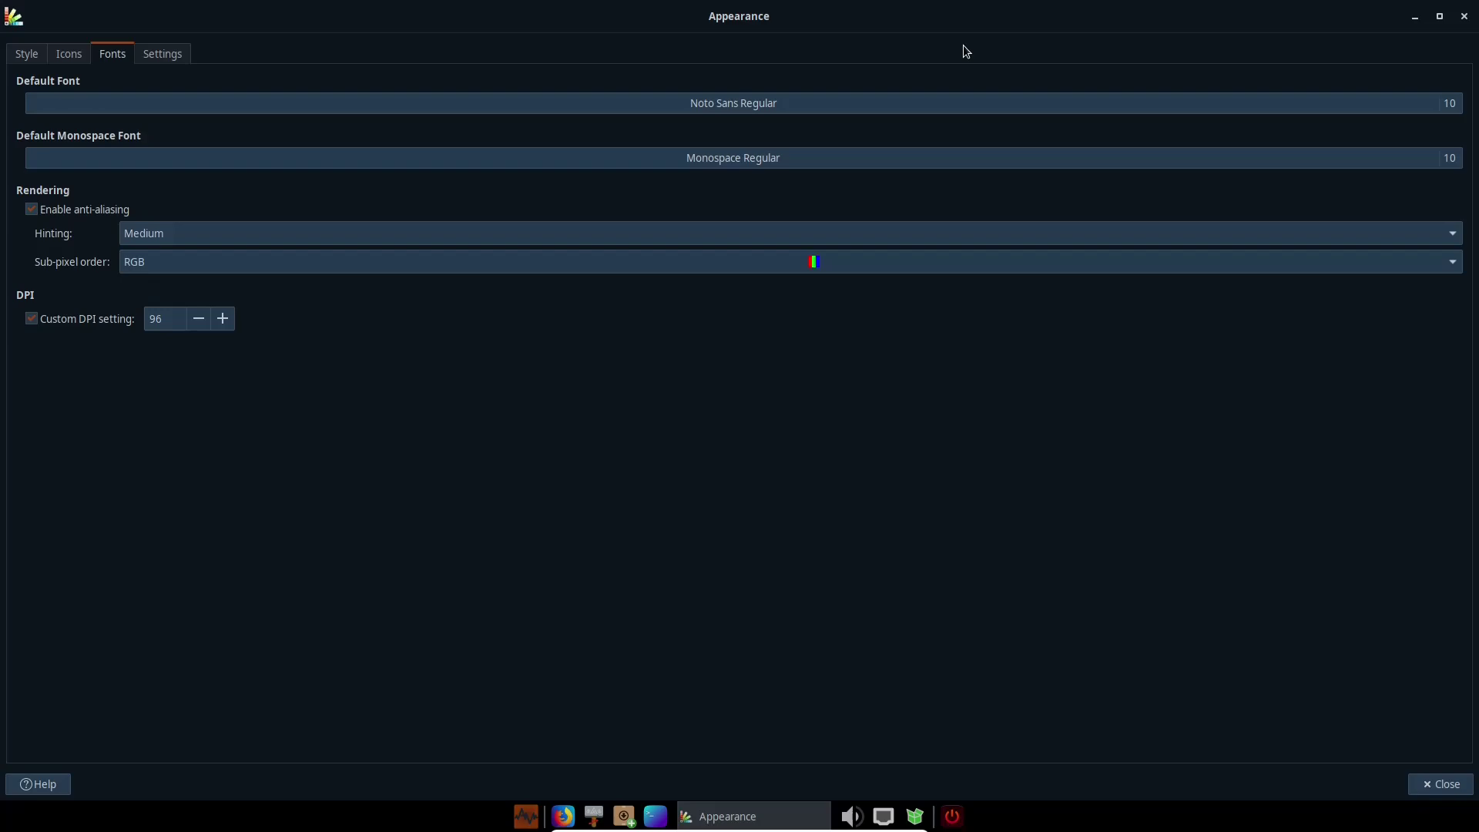
pyautogui.click(163, 55)
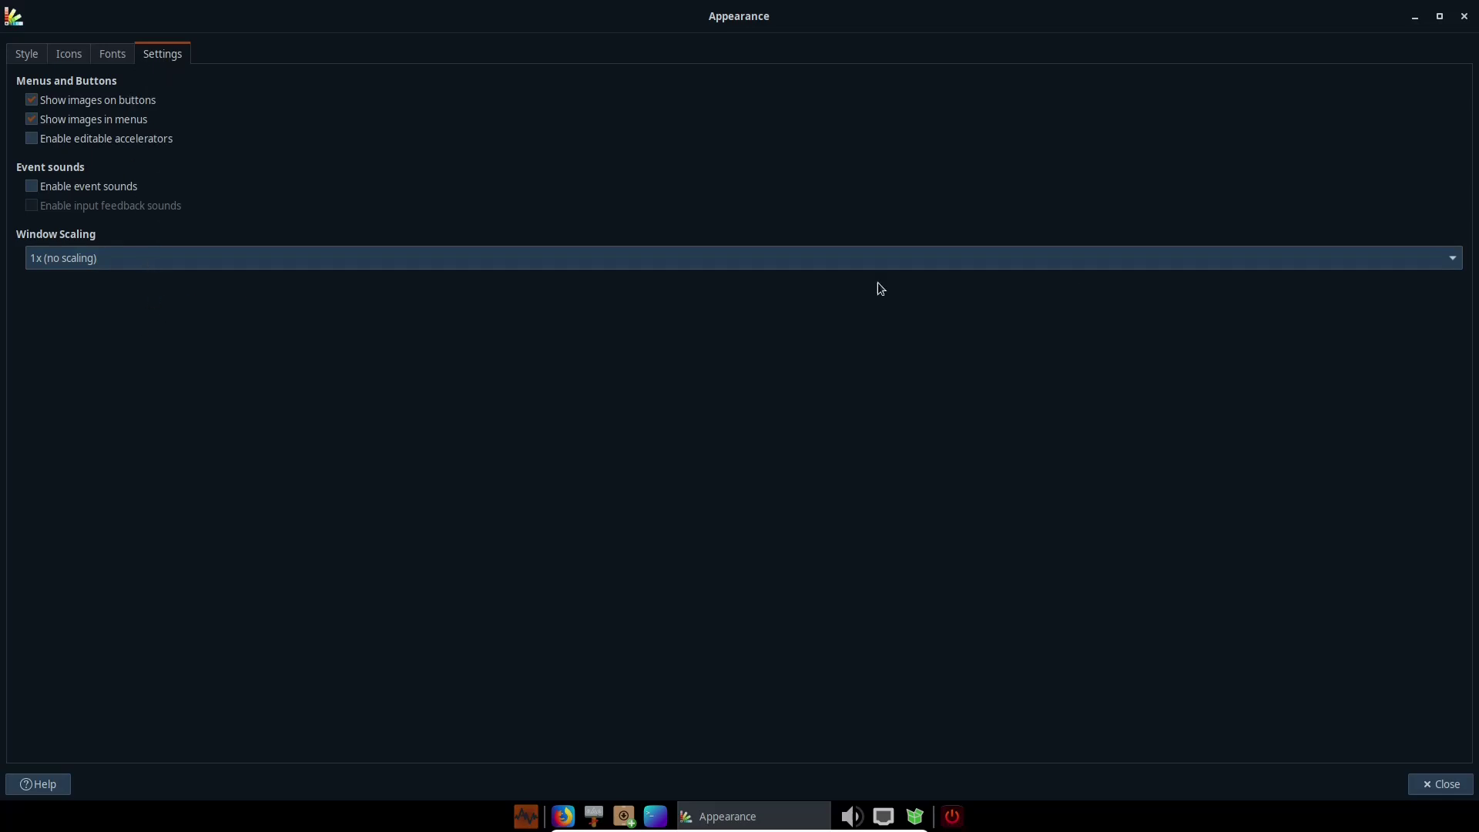
pyautogui.click(1465, 18)
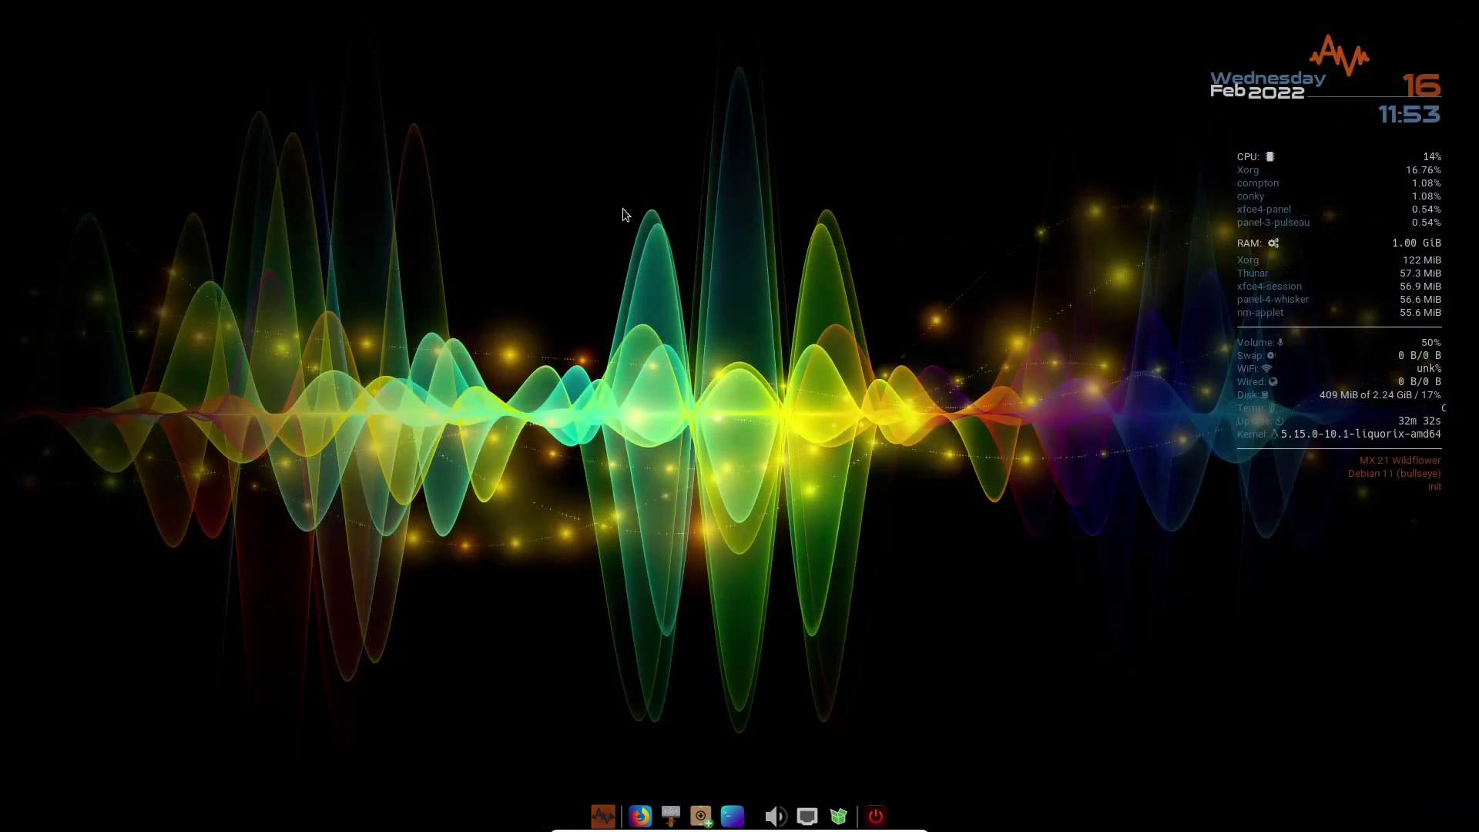
# Step: Launch Synaptic Package Manager with the password, maximize it and dismiss the Quick Introduction
pyautogui.rightClick(622, 208)
pyautogui.moveTo(683, 530)
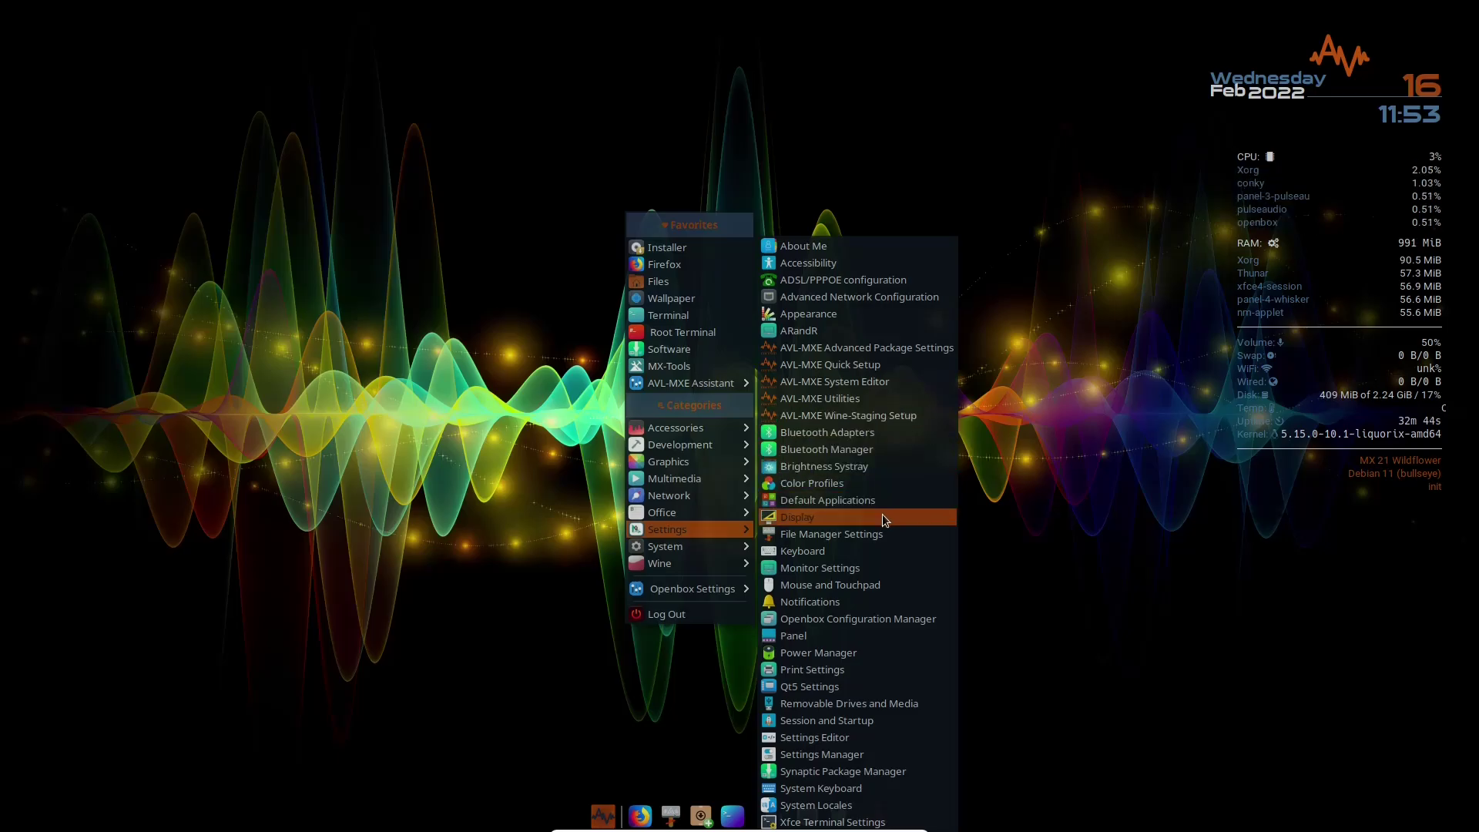
pyautogui.click(884, 770)
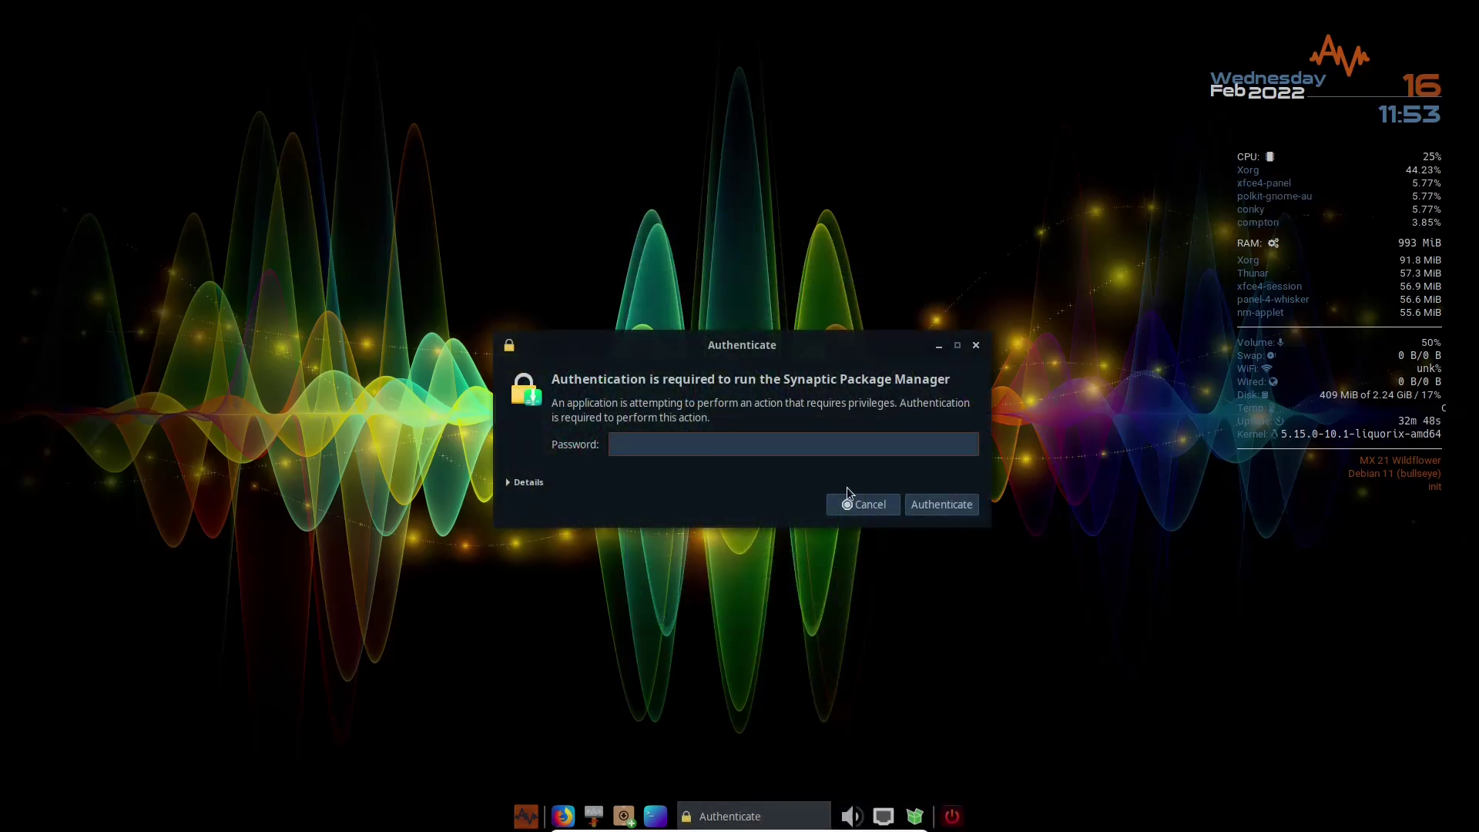
pyautogui.press('Return')
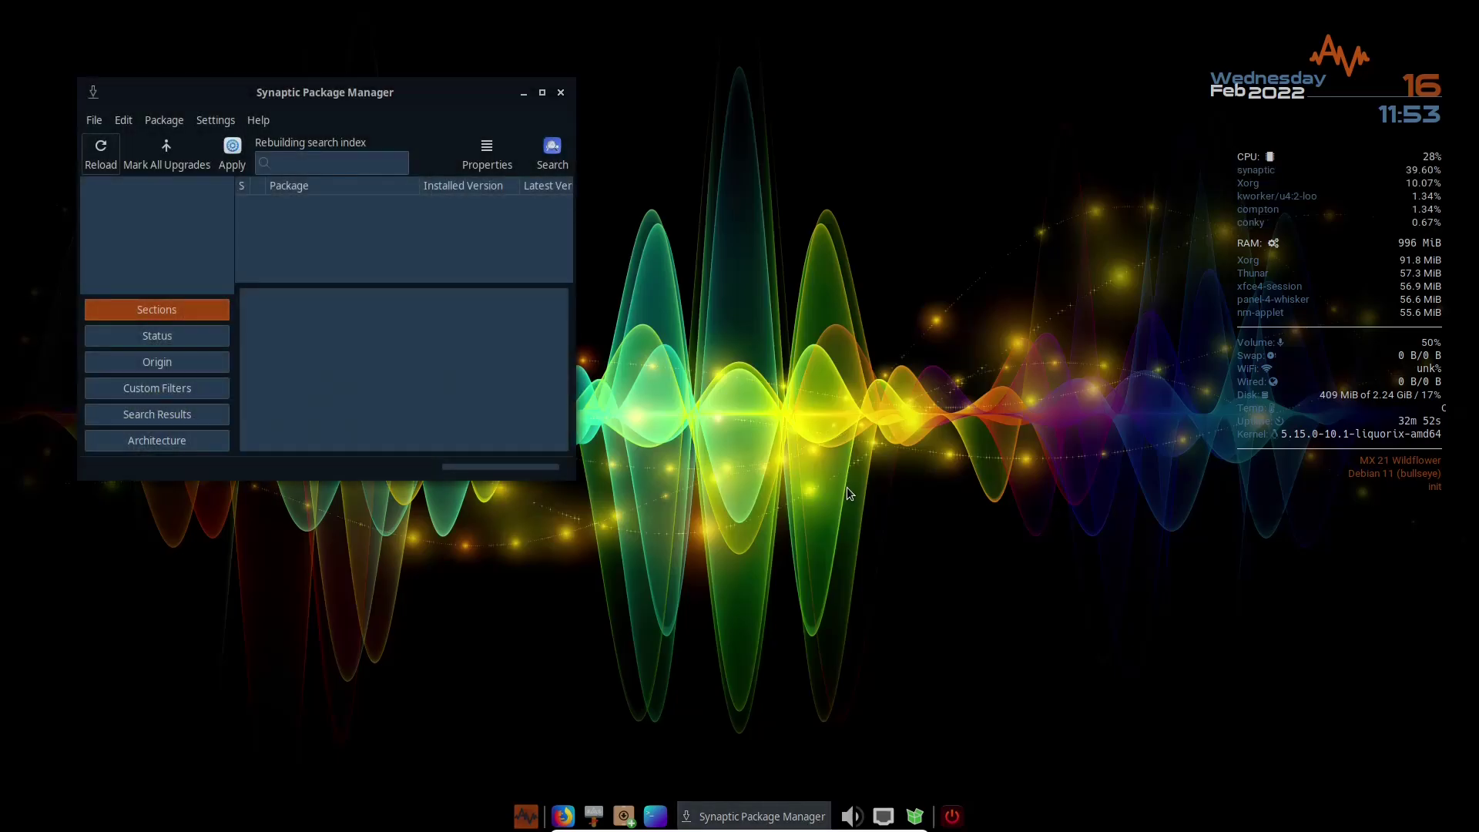
pyautogui.click(558, 95)
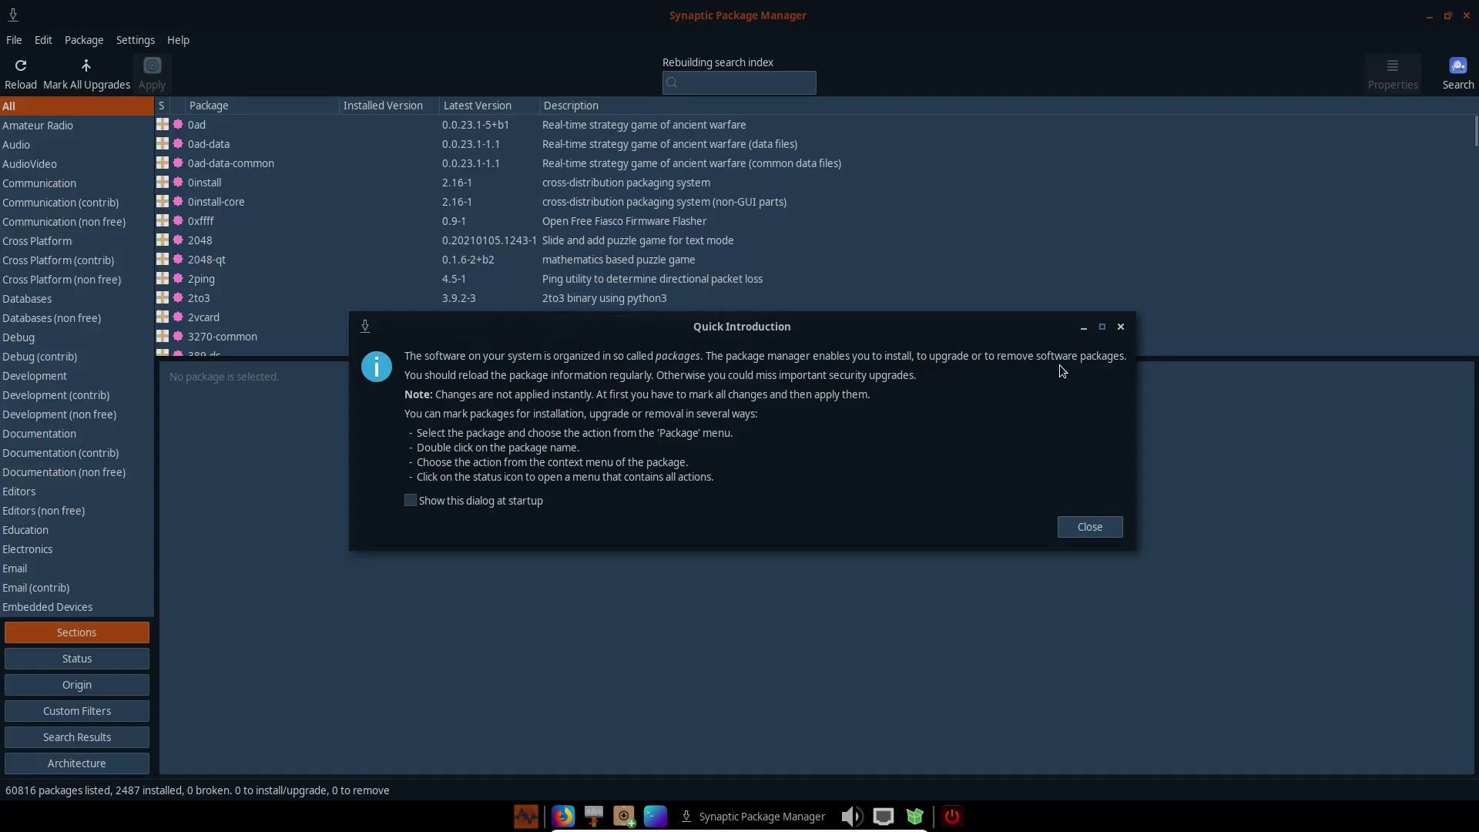
pyautogui.click(1092, 530)
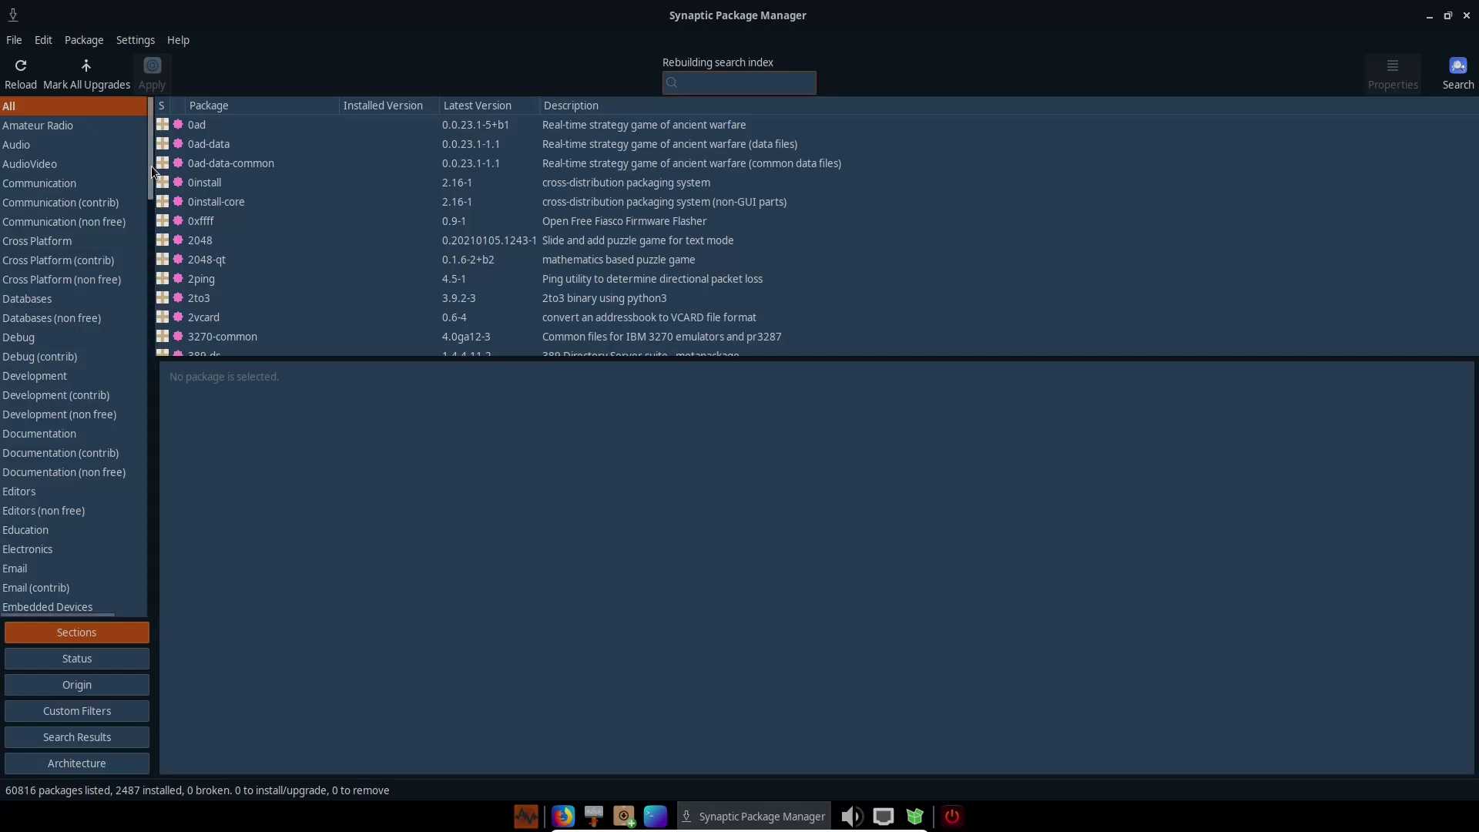
# Step: Filter Video software for 'obs', showing obs-studio and obs-plugins installed at 26.1.2+dfsg1-2
pyautogui.moveTo(151, 165); pyautogui.dragTo(136, 594)
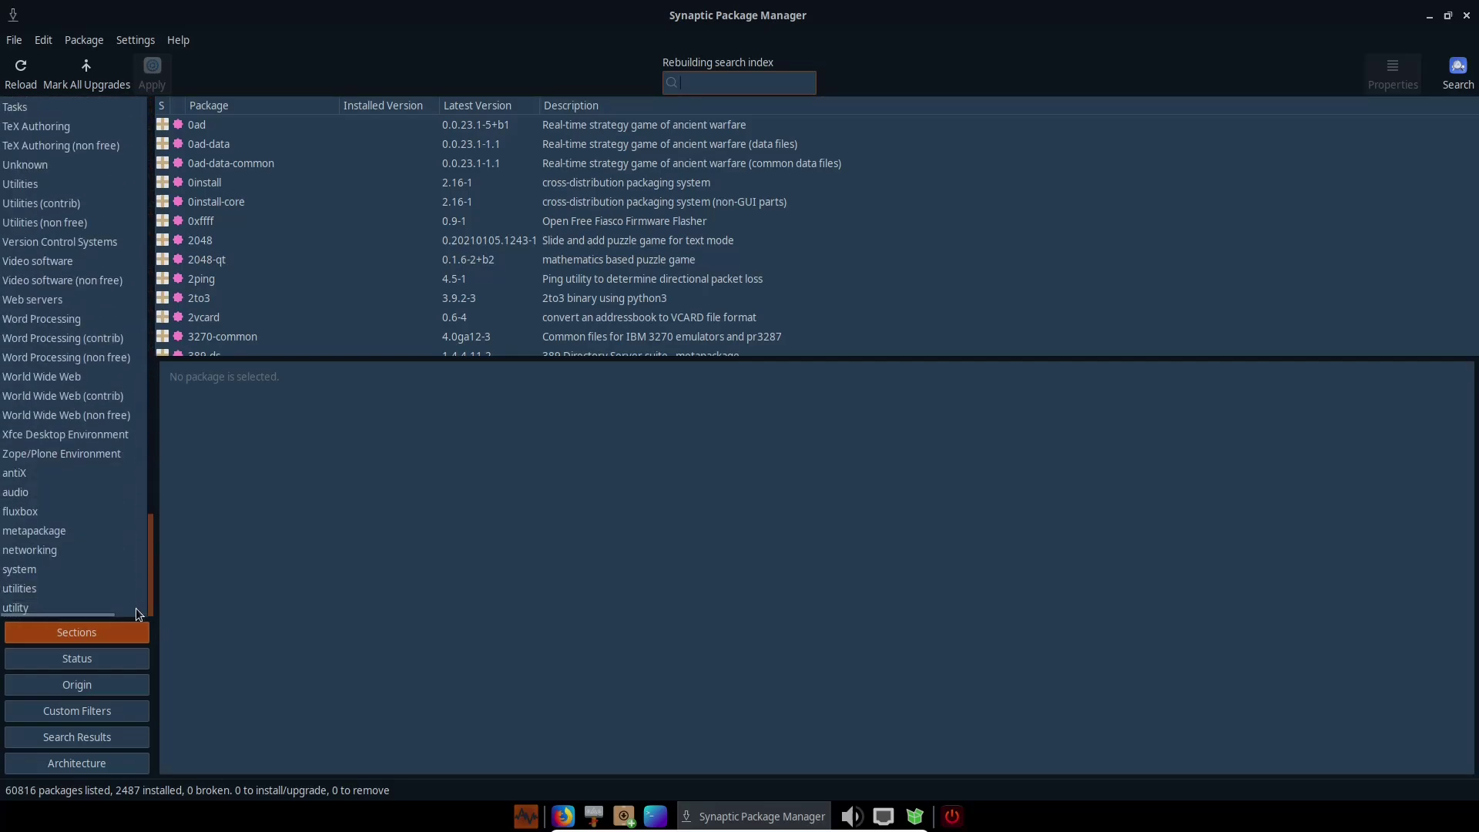
pyautogui.click(38, 258)
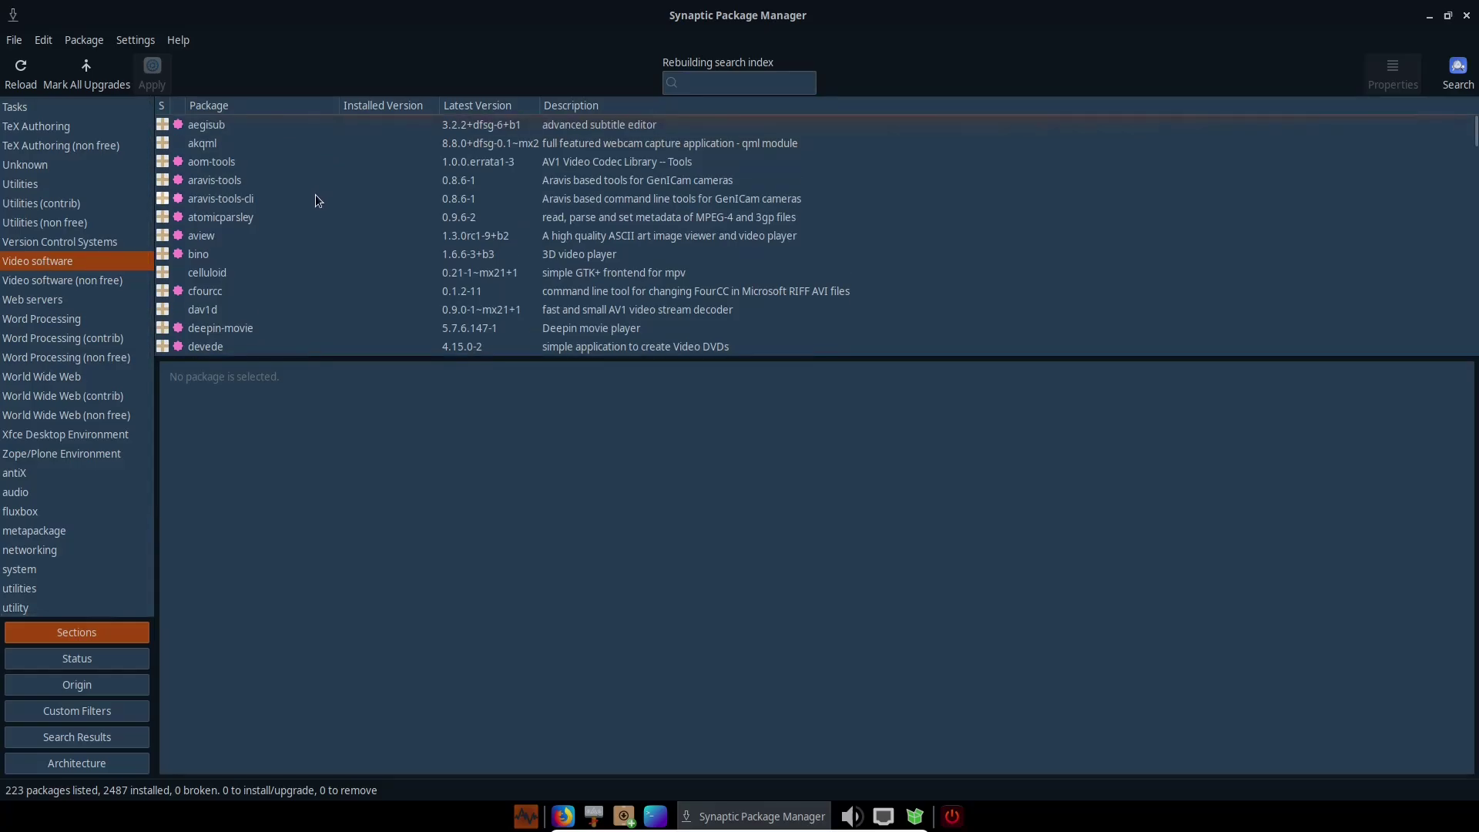
pyautogui.scroll(10, 19, 277)
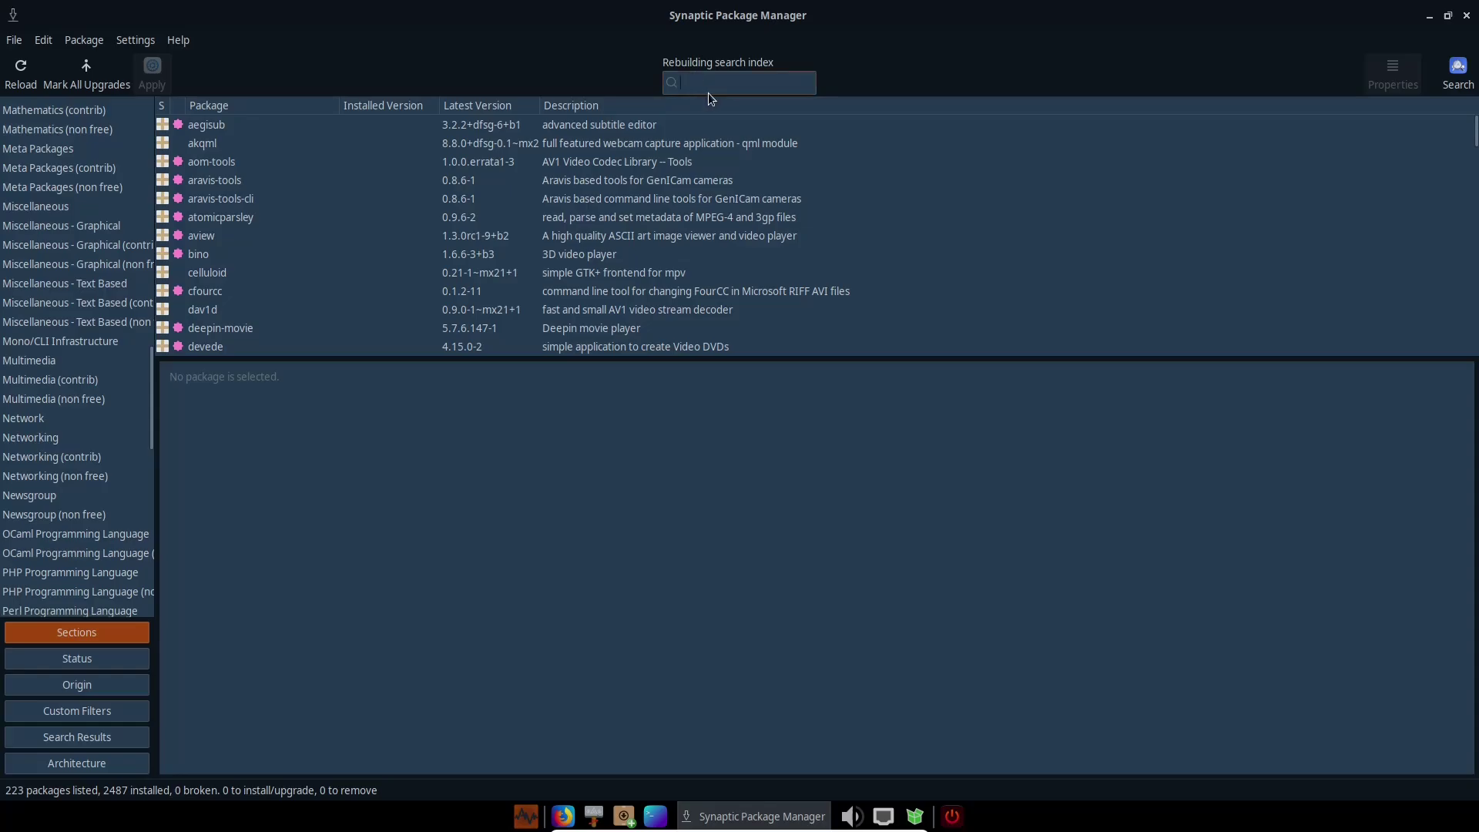
pyautogui.write('obs')
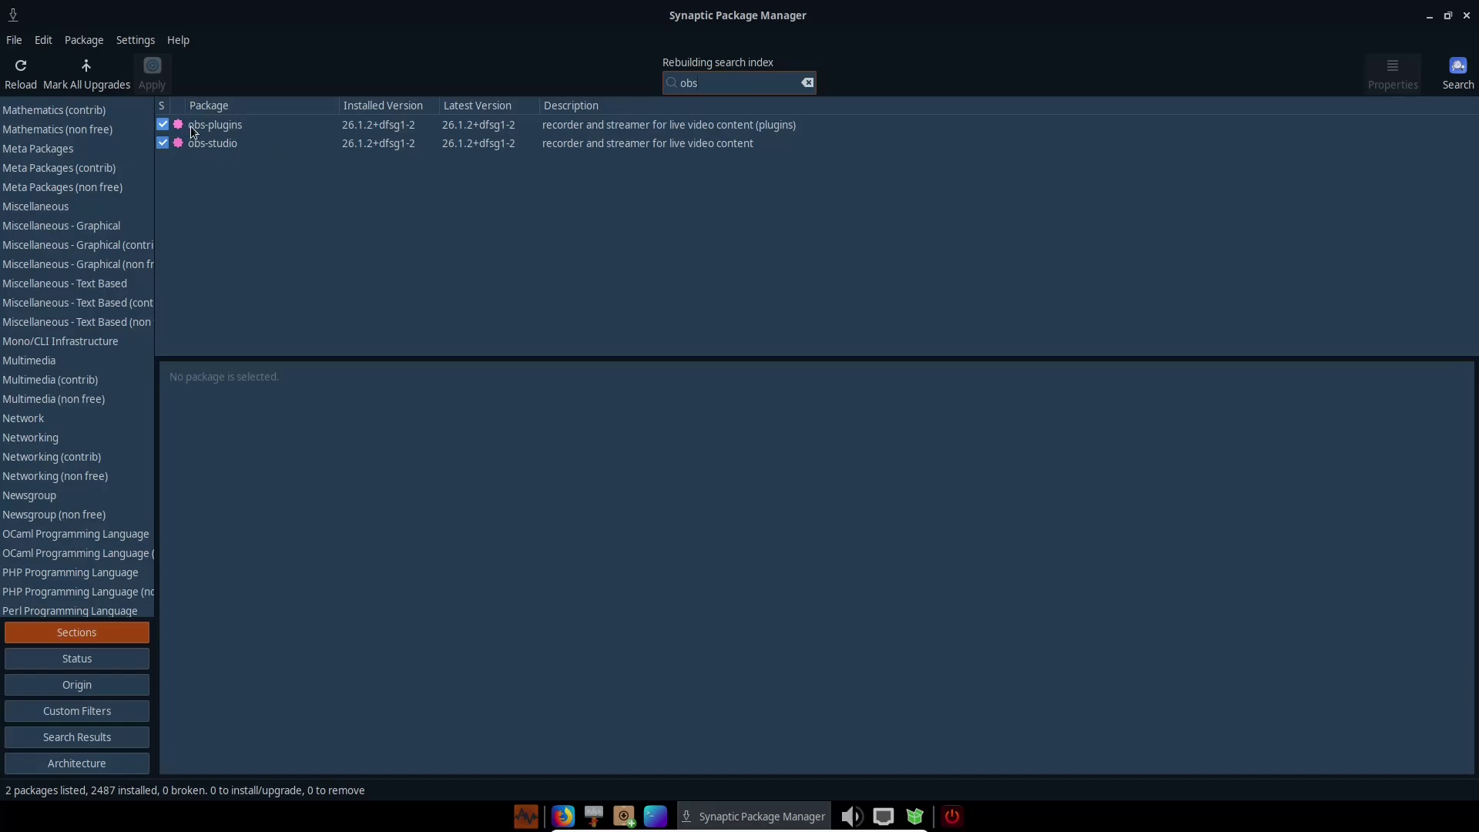
# Step: Filter for 'shotcut' and mark it for installation along with its required dependencies
pyautogui.press('BackSpace')
pyautogui.press('BackSpace')
pyautogui.write('shotcut')
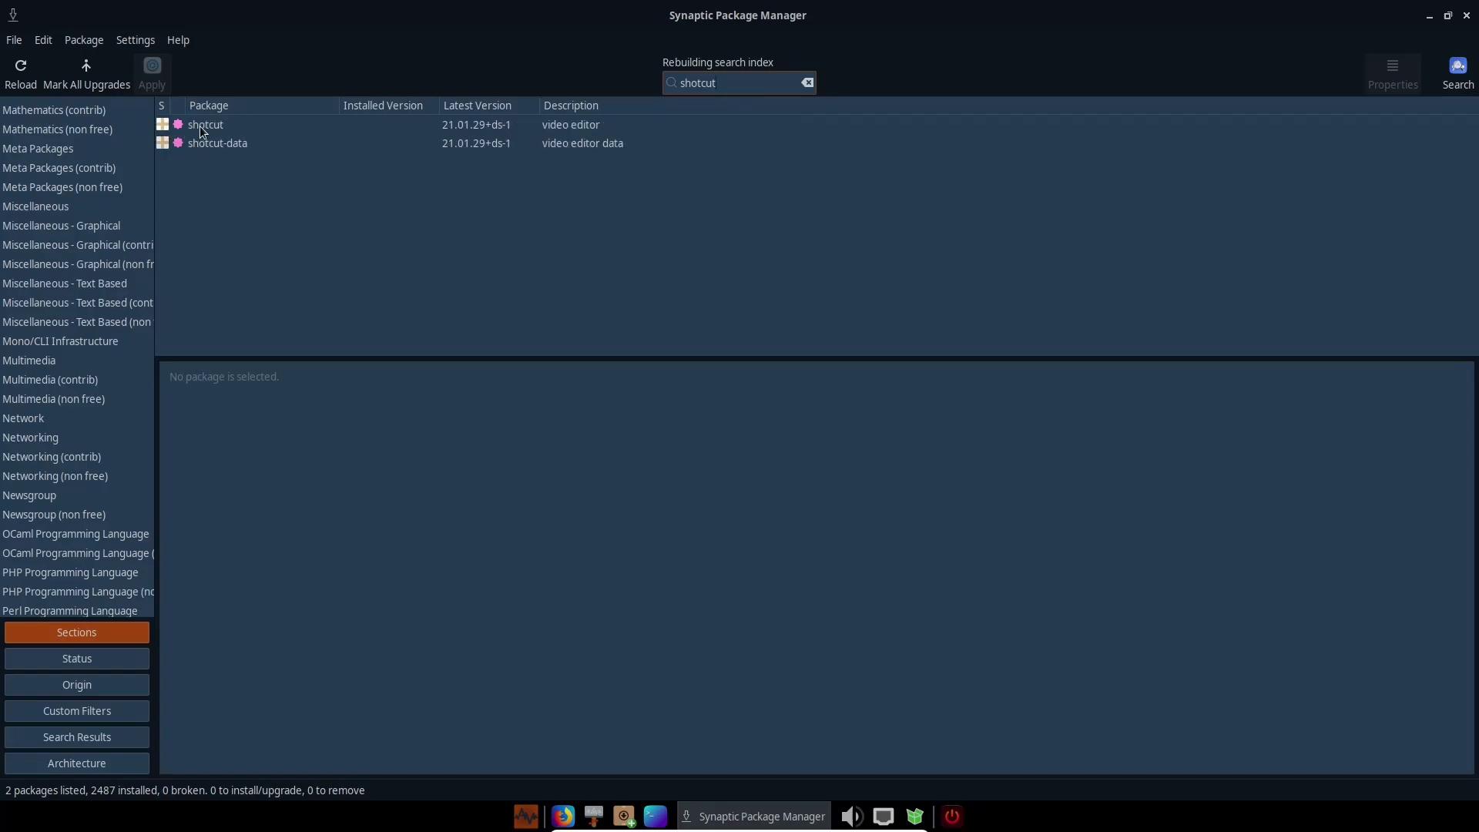
pyautogui.click(159, 126)
pyautogui.click(215, 160)
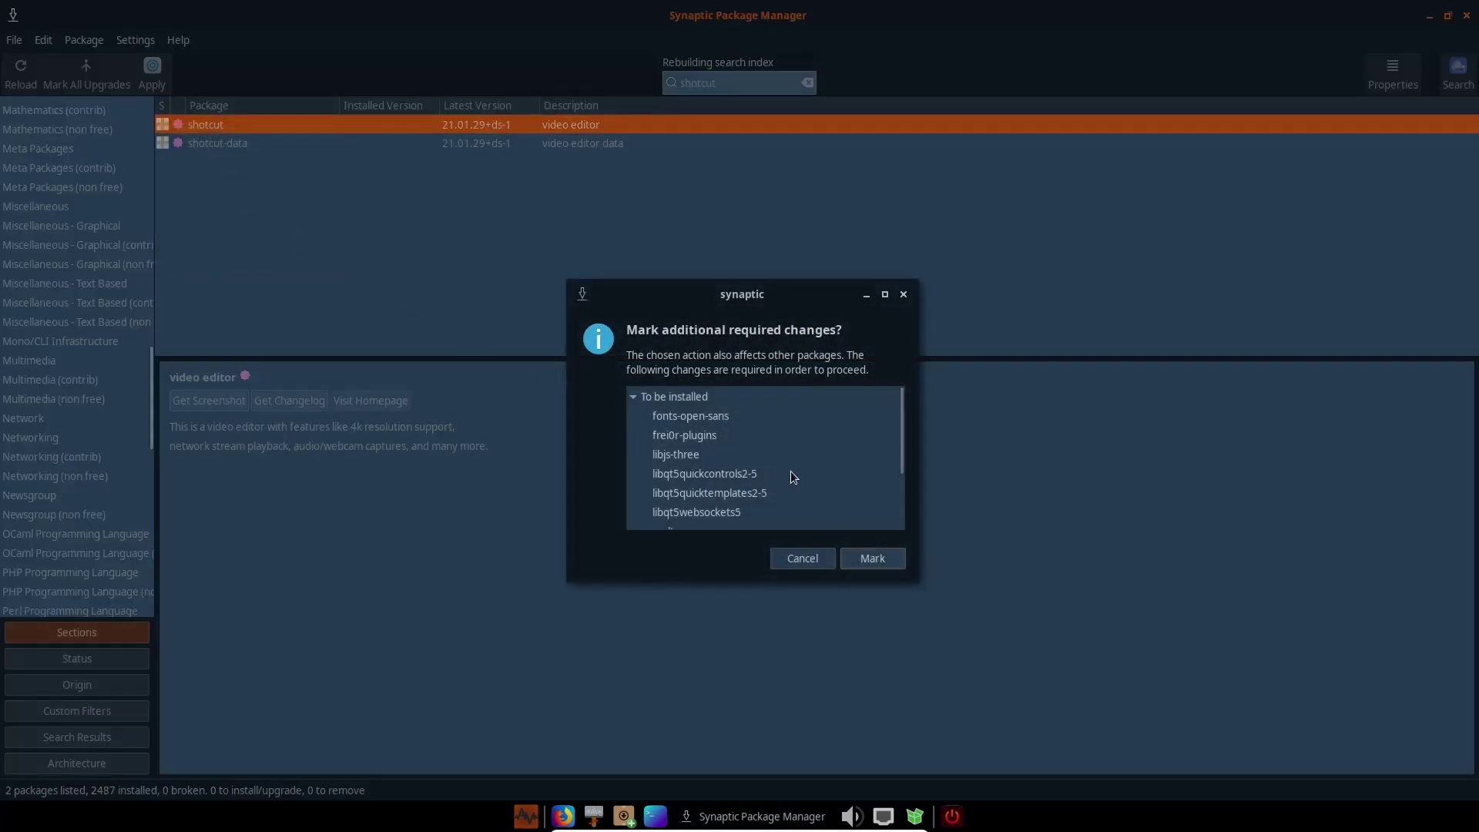
pyautogui.moveTo(903, 445)
pyautogui.mouseDown()
pyautogui.moveTo(905, 478)
pyautogui.moveTo(906, 431)
pyautogui.mouseUp()
pyautogui.click(870, 559)
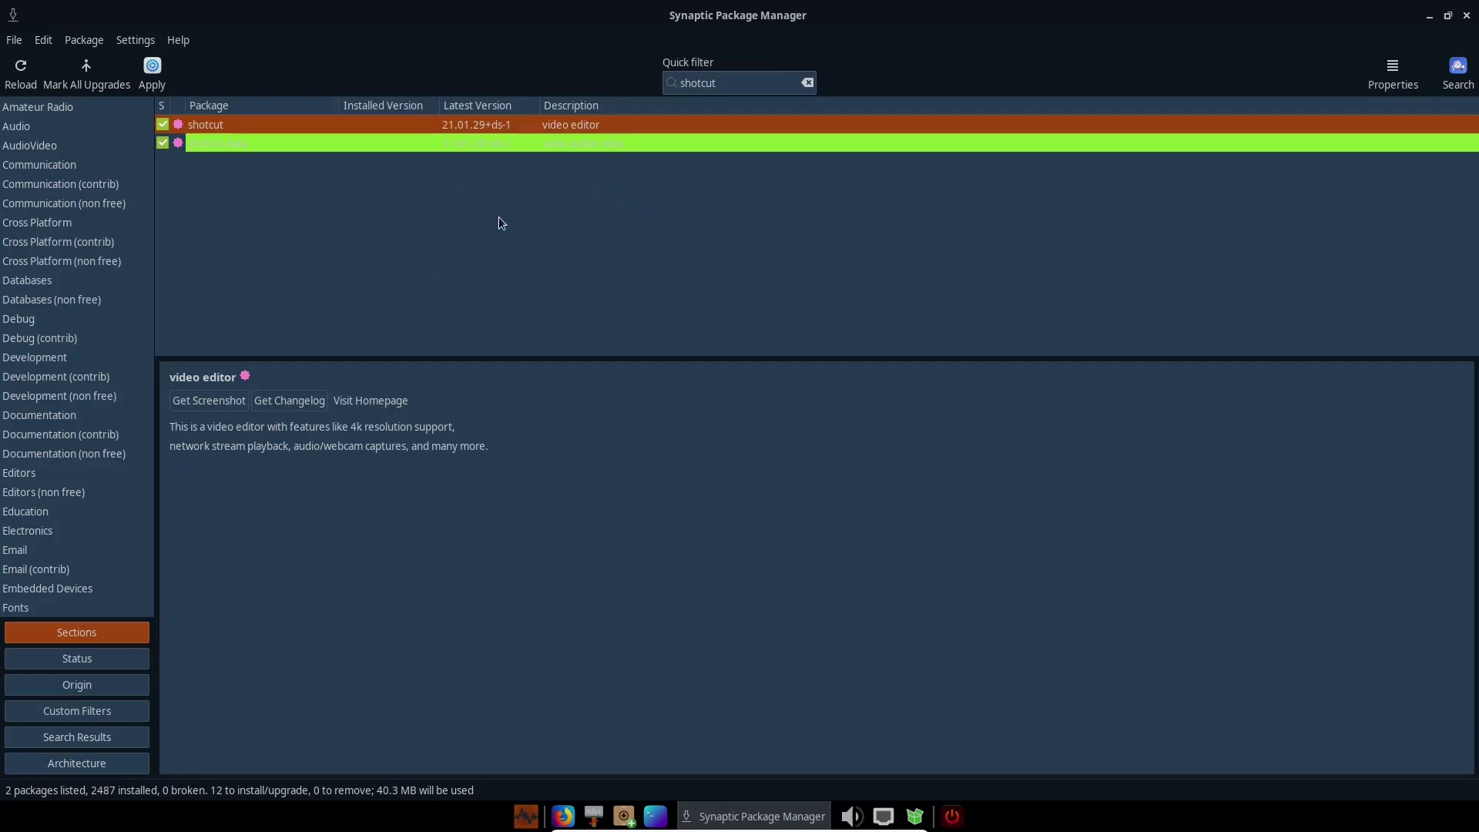
# Step: Quit Synaptic without applying the marked changes, returning to the desktop
pyautogui.click(1467, 17)
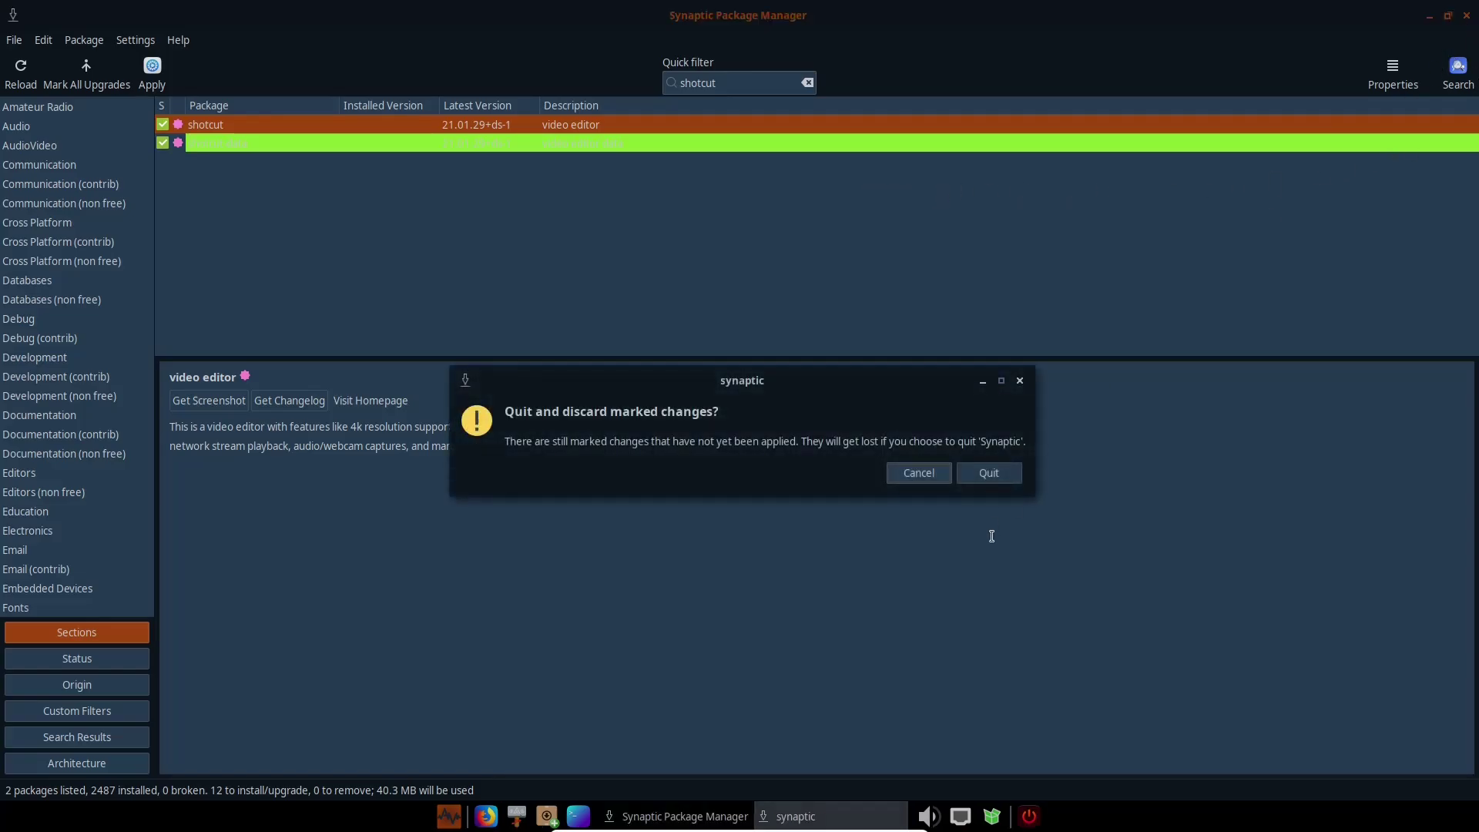
pyautogui.click(987, 473)
pyautogui.rightClick(555, 279)
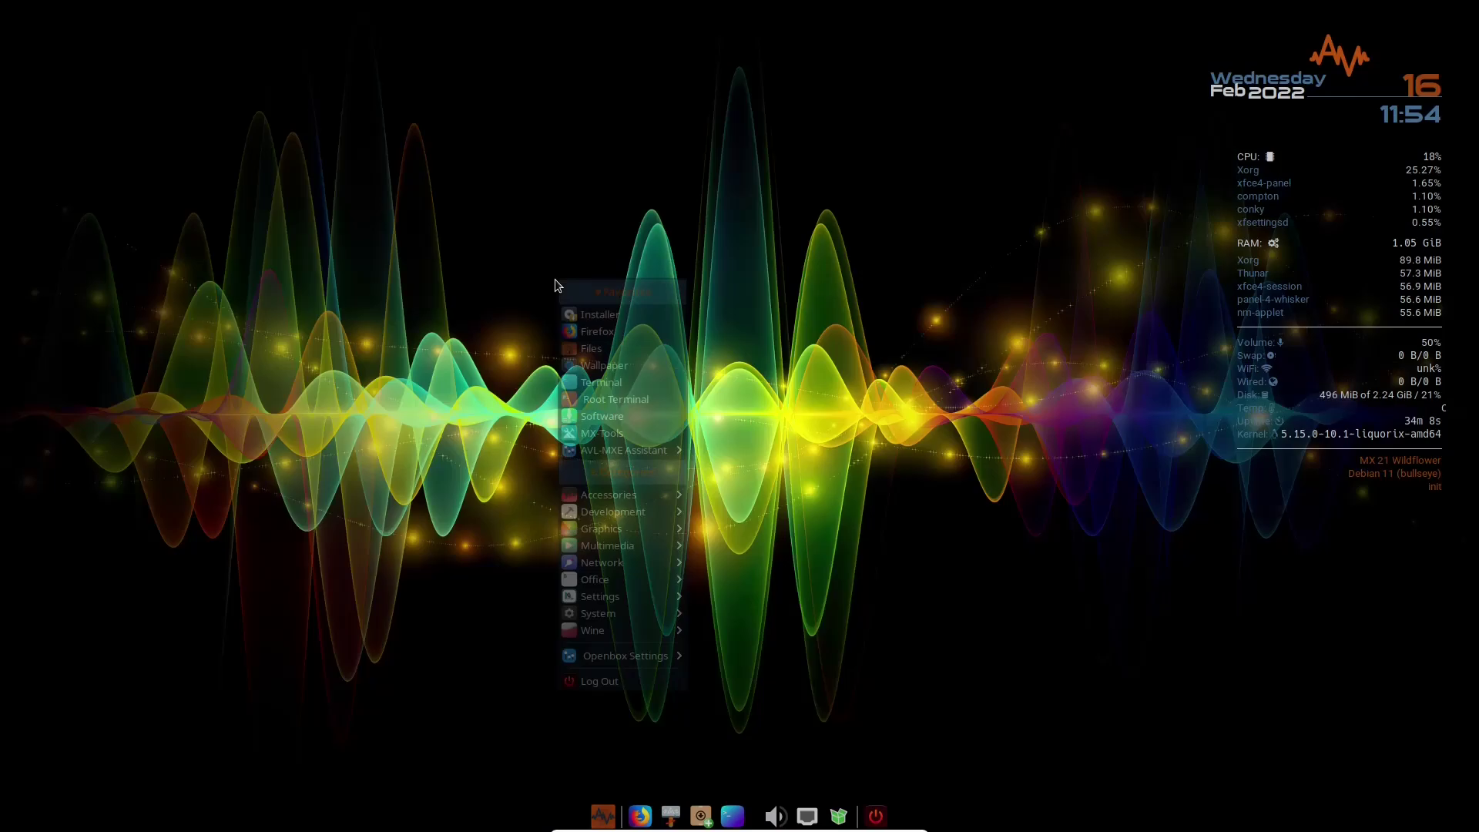
pyautogui.moveTo(618, 614)
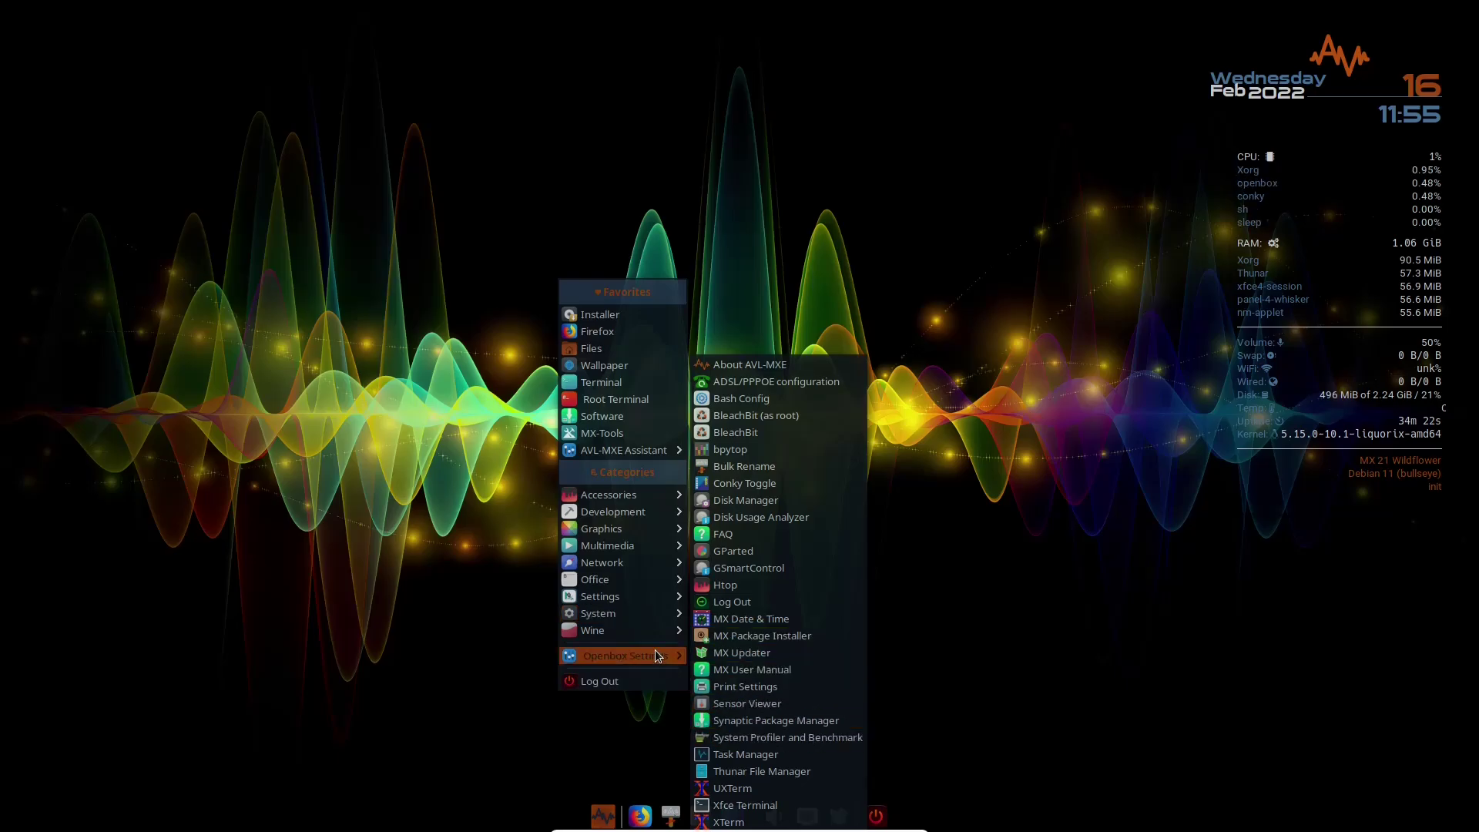
pyautogui.moveTo(660, 633)
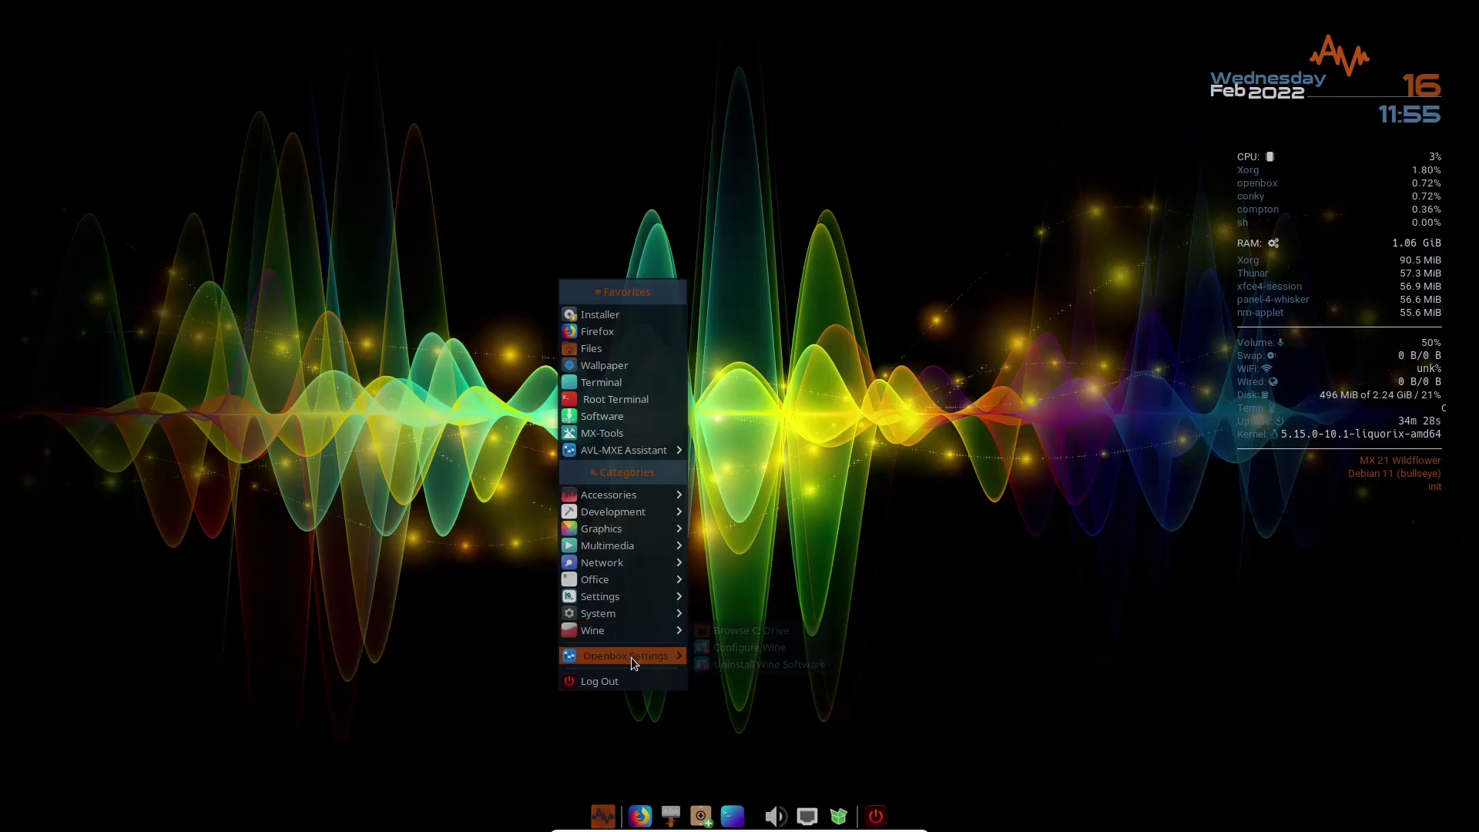
pyautogui.moveTo(631, 658)
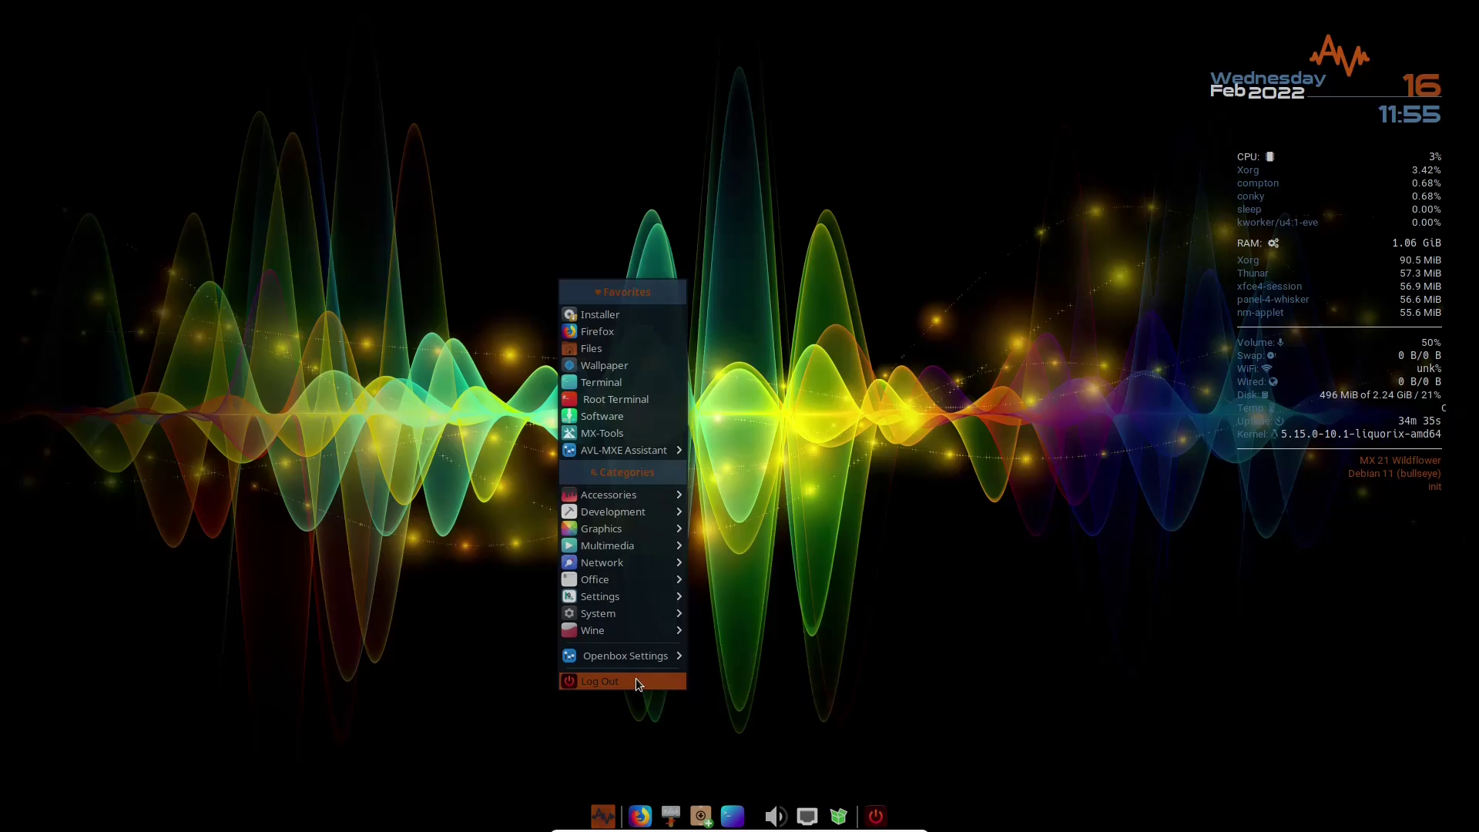
pyautogui.click(868, 318)
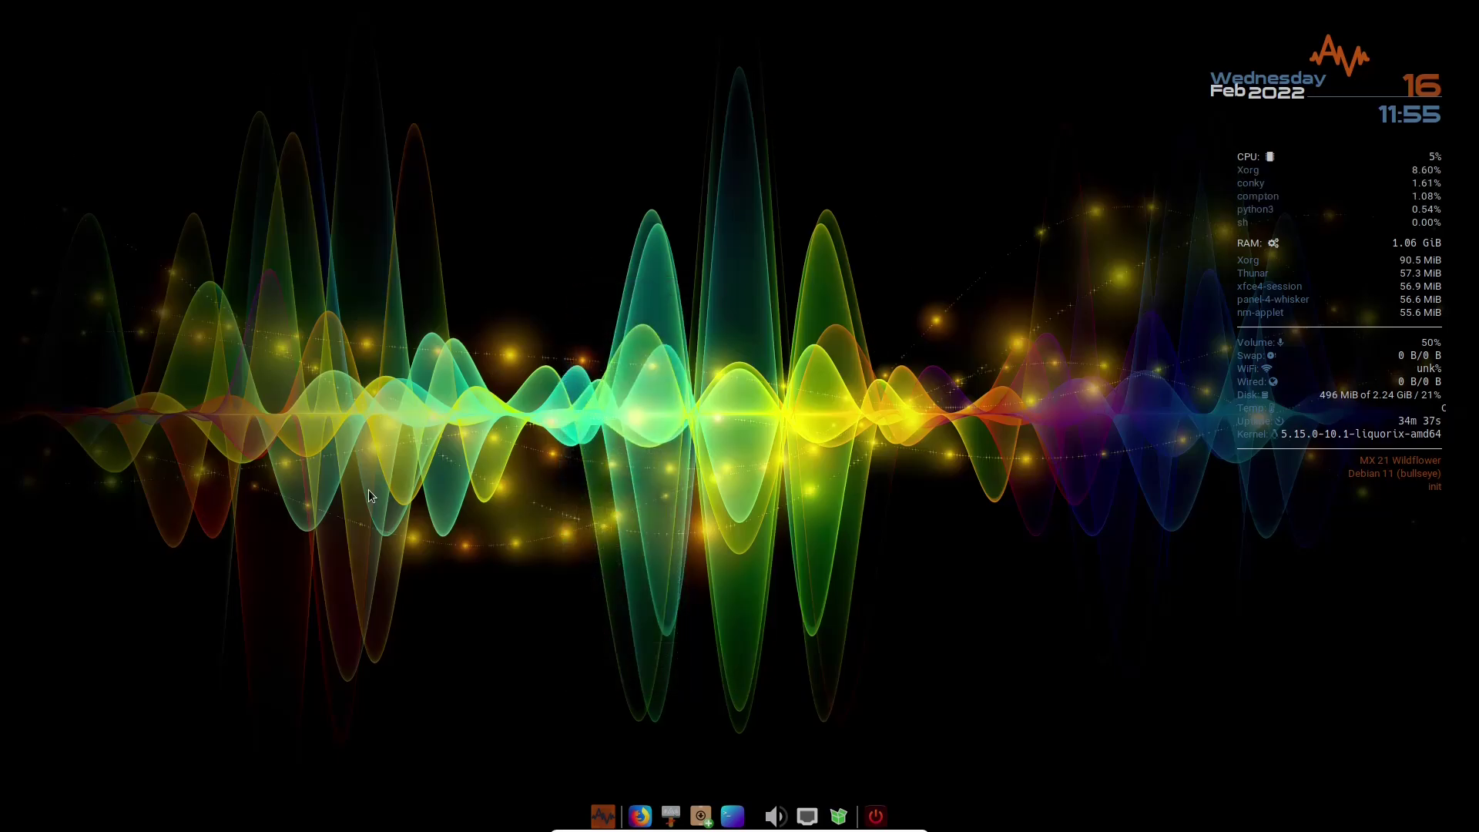
pyautogui.click(601, 822)
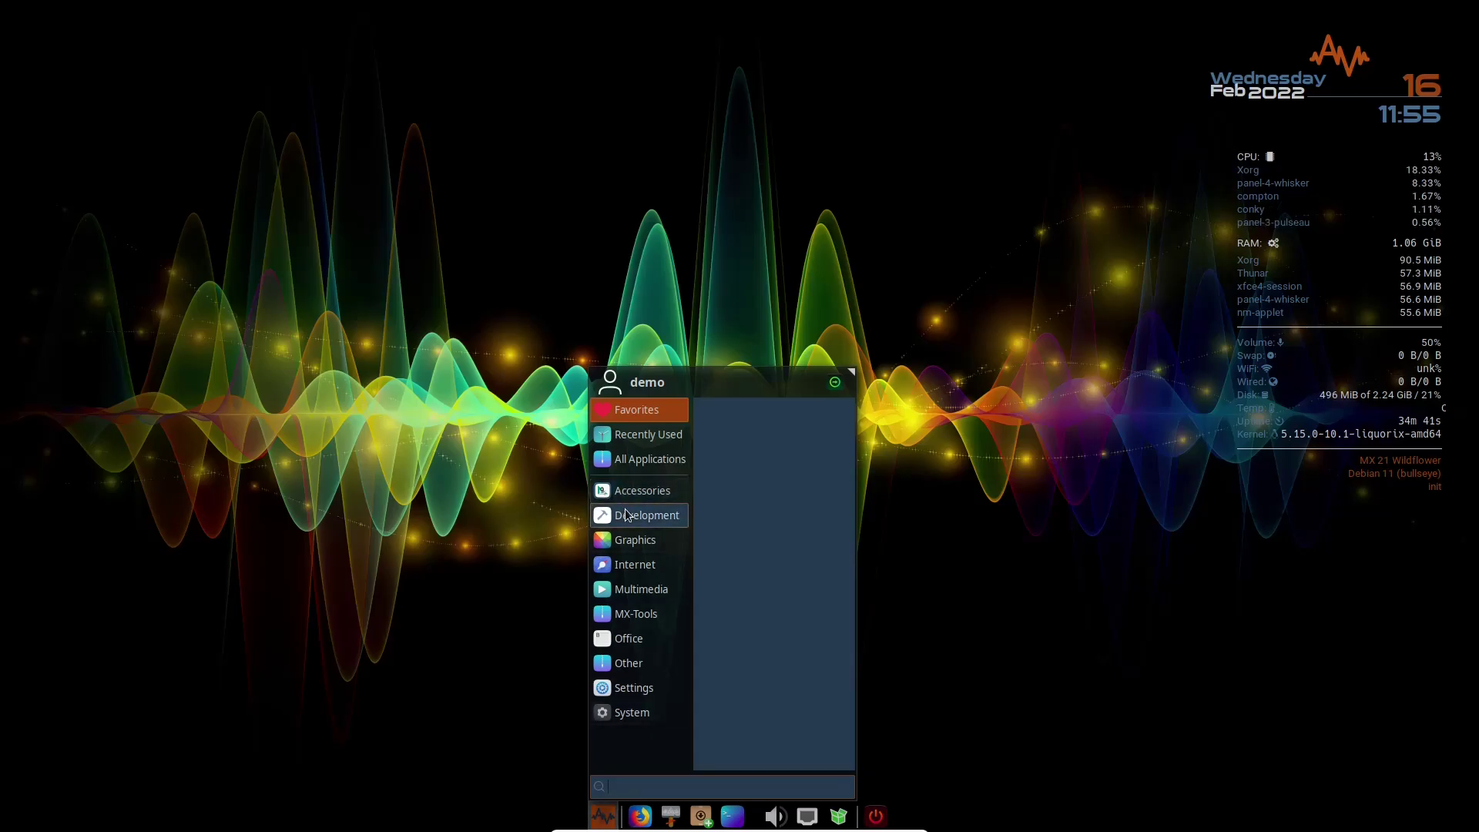
pyautogui.moveTo(635, 565)
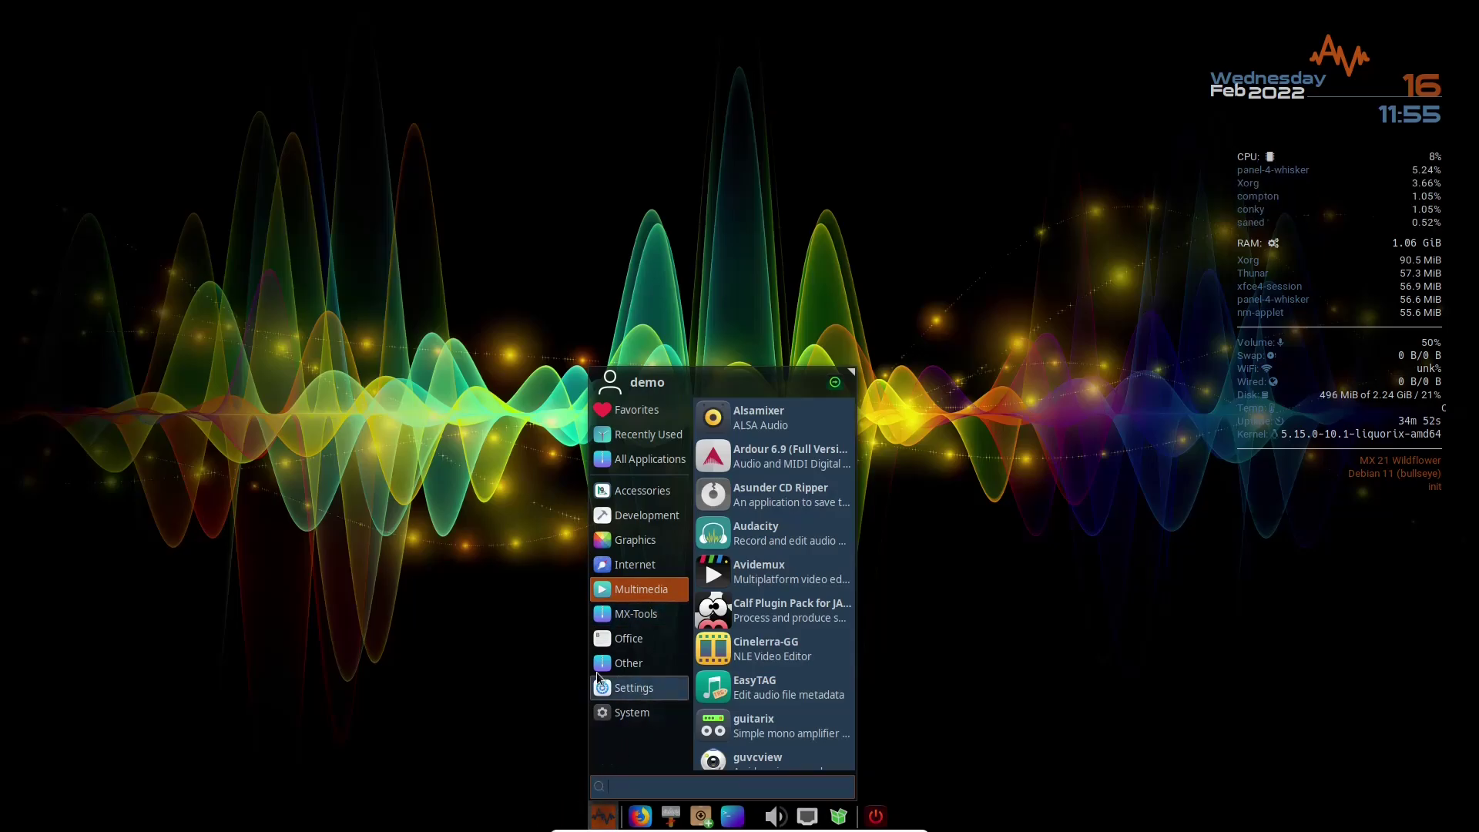
pyautogui.click(603, 816)
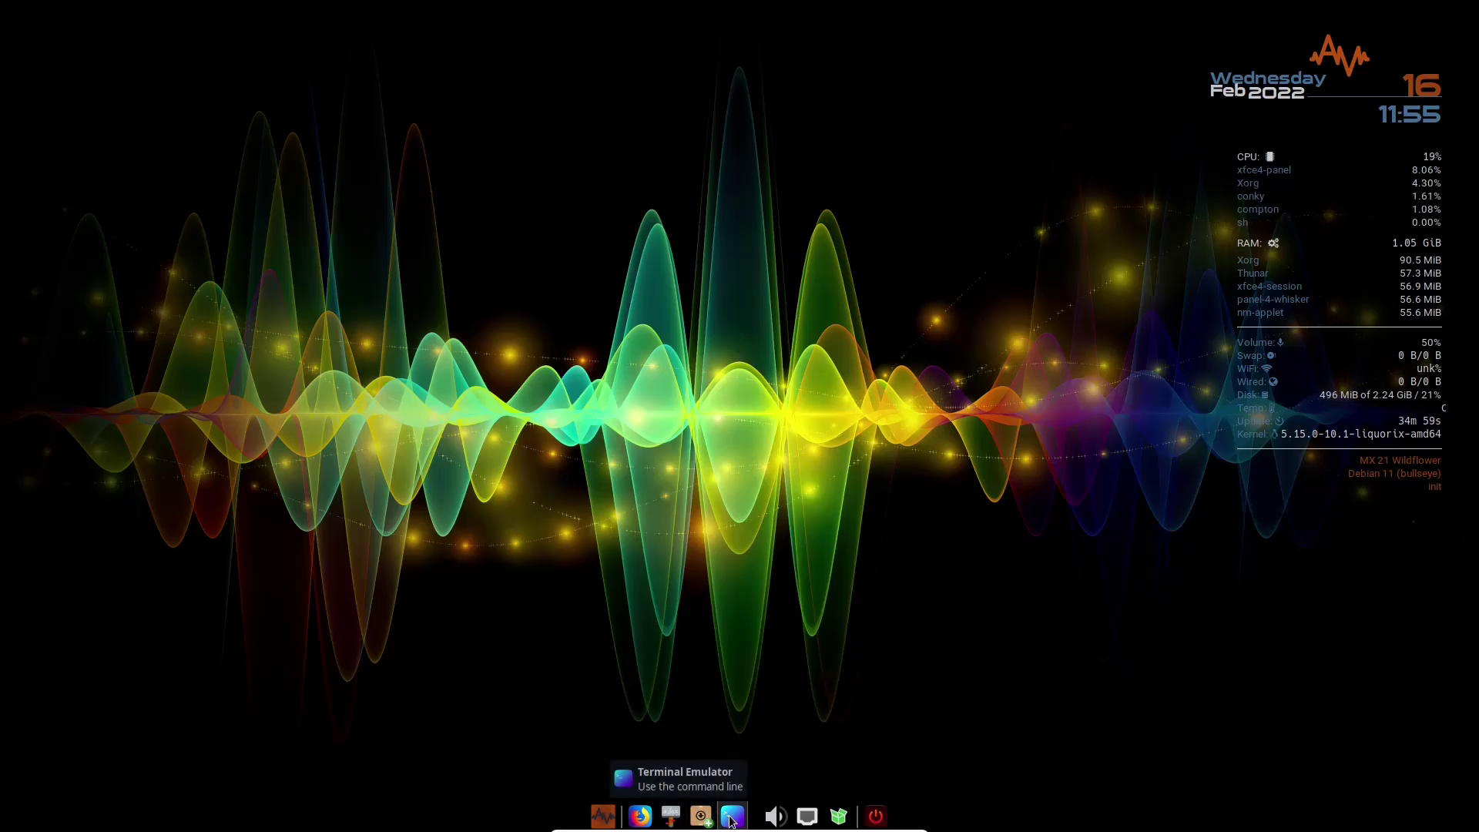
pyautogui.click(838, 817)
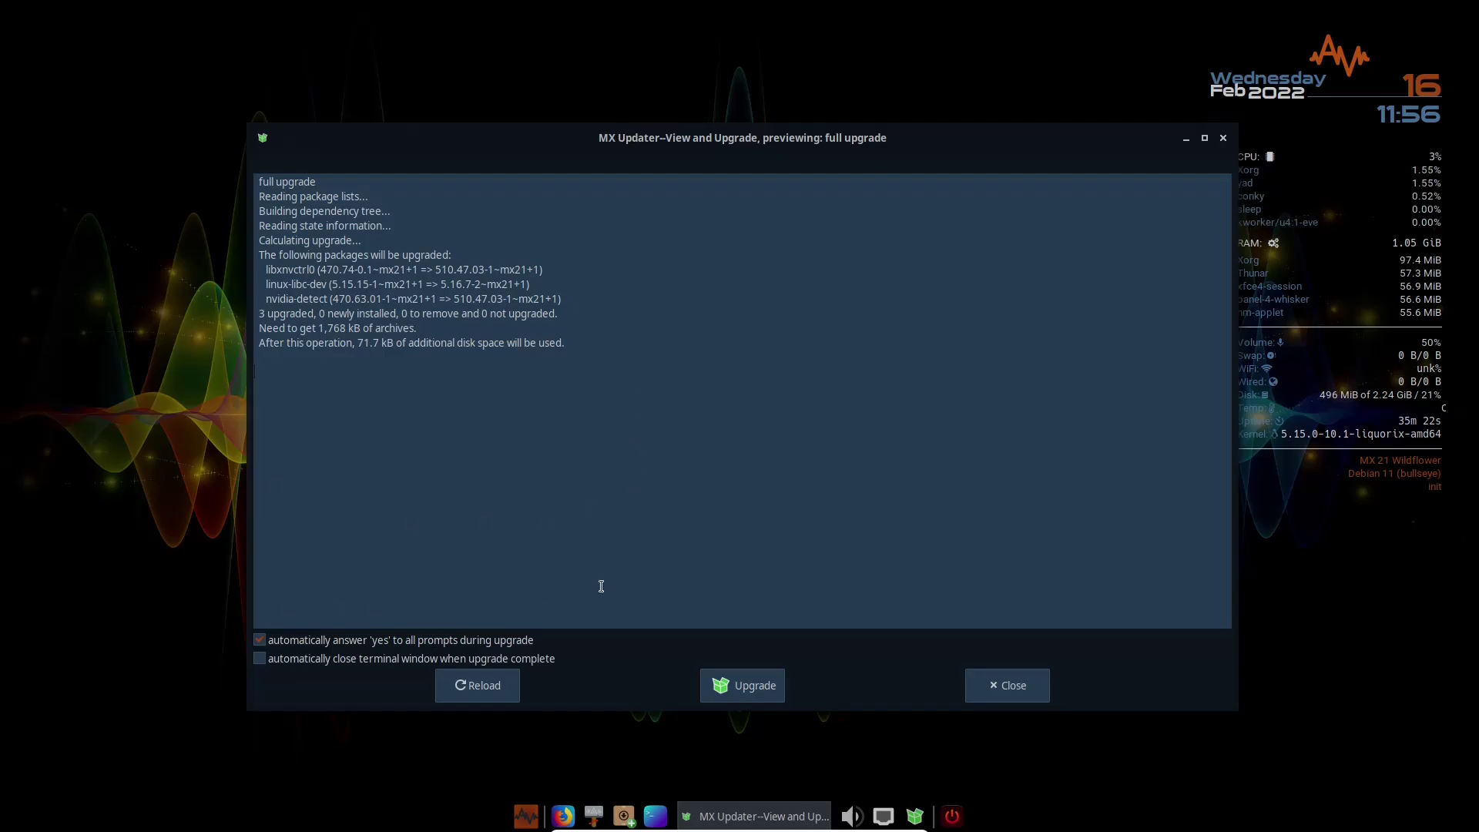
pyautogui.click(1025, 698)
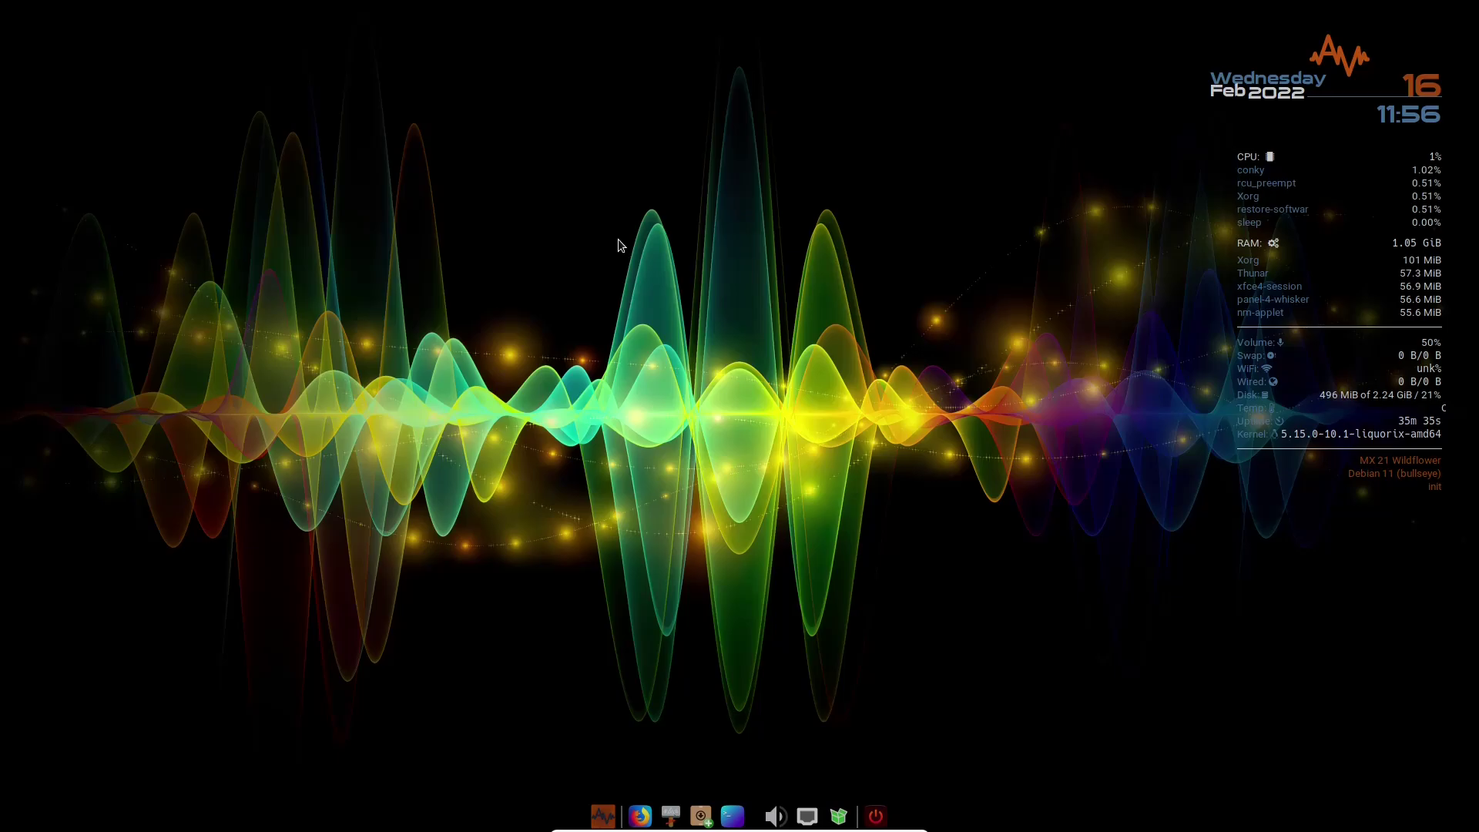